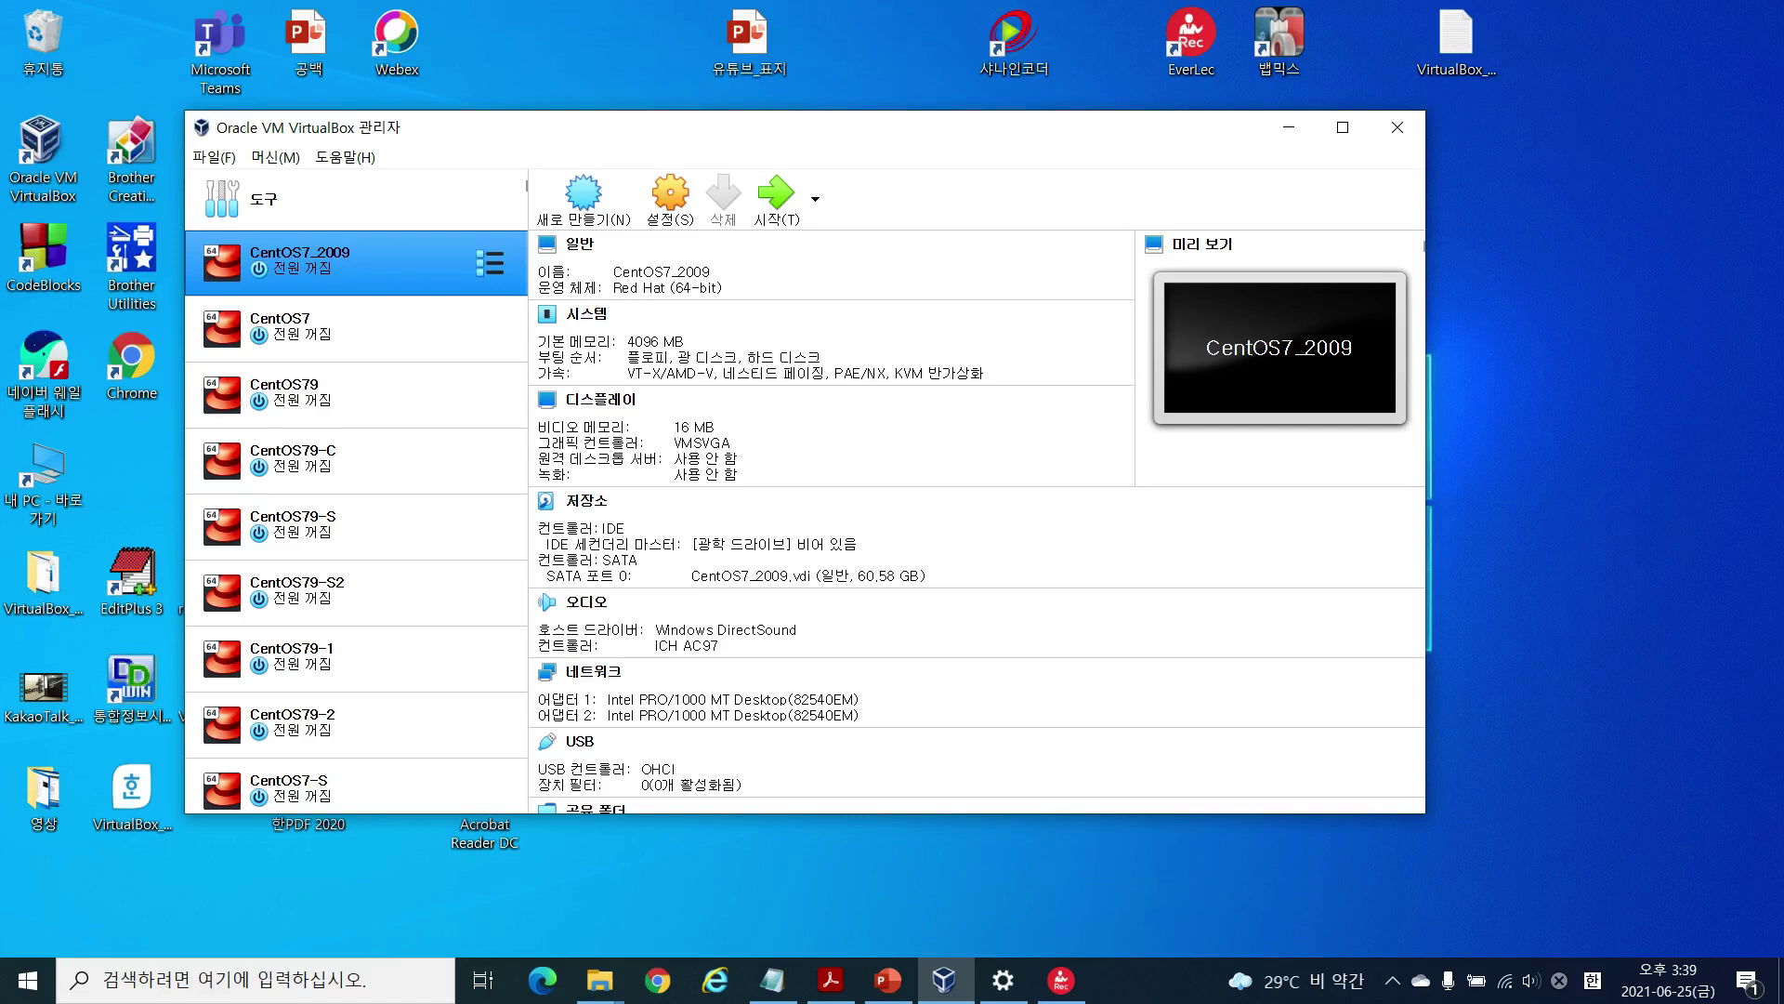
Step: Switch windows and rearrange the open windows on the desktop
{"action": "key", "text": "alt+Tab"}
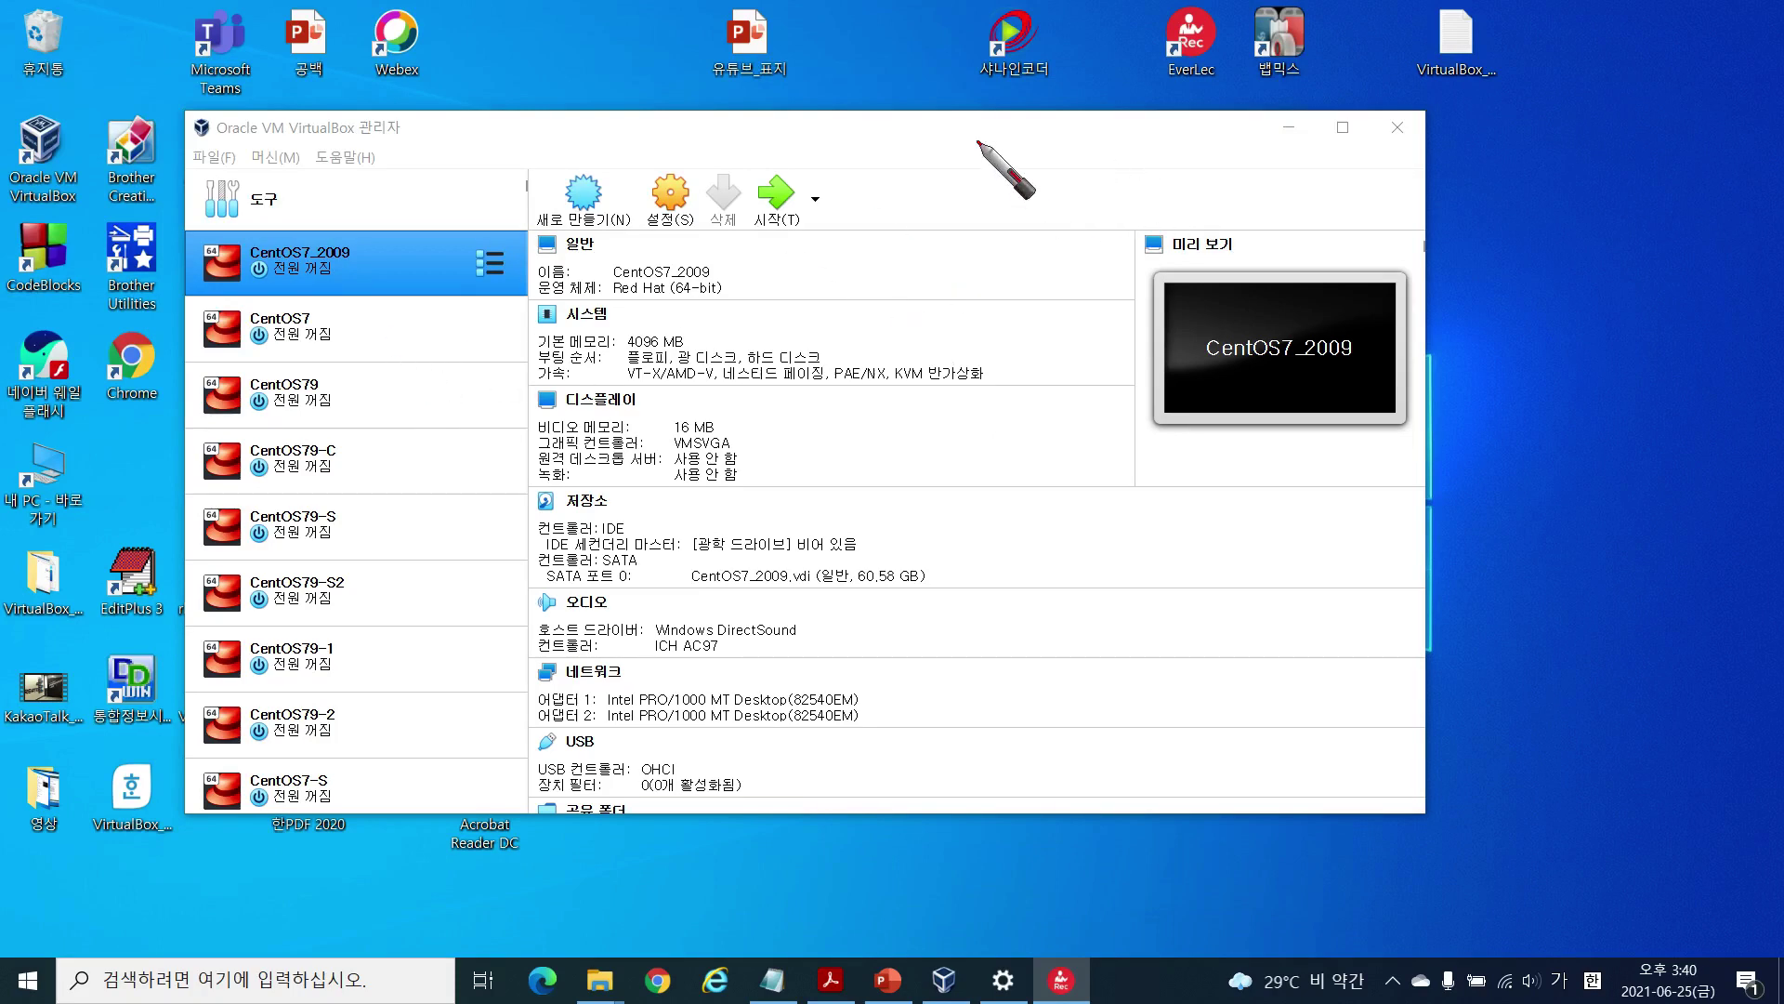
{"action": "mouse_move", "coordinate": [982, 133]}
{"action": "left_mouse_down"}
{"action": "mouse_move", "coordinate": [983, 202]}
{"action": "mouse_move", "coordinate": [992, 181]}
{"action": "mouse_move", "coordinate": [1022, 227]}
{"action": "left_mouse_up"}
{"action": "mouse_move", "coordinate": [1042, 165]}
{"action": "left_mouse_down"}
{"action": "mouse_move", "coordinate": [1058, 216]}
{"action": "mouse_move", "coordinate": [1074, 154]}
{"action": "mouse_move", "coordinate": [1103, 165]}
{"action": "mouse_move", "coordinate": [1102, 198]}
{"action": "left_mouse_up"}
{"action": "mouse_move", "coordinate": [534, 78]}
{"action": "left_mouse_down"}
{"action": "mouse_move", "coordinate": [572, 109]}
{"action": "mouse_move", "coordinate": [642, 73]}
{"action": "mouse_move", "coordinate": [664, 98]}
{"action": "mouse_move", "coordinate": [693, 70]}
{"action": "mouse_move", "coordinate": [692, 119]}
{"action": "left_mouse_up"}
{"action": "mouse_move", "coordinate": [693, 60]}
{"action": "left_mouse_down"}
{"action": "mouse_move", "coordinate": [711, 67]}
{"action": "mouse_move", "coordinate": [697, 97]}
{"action": "left_mouse_up"}
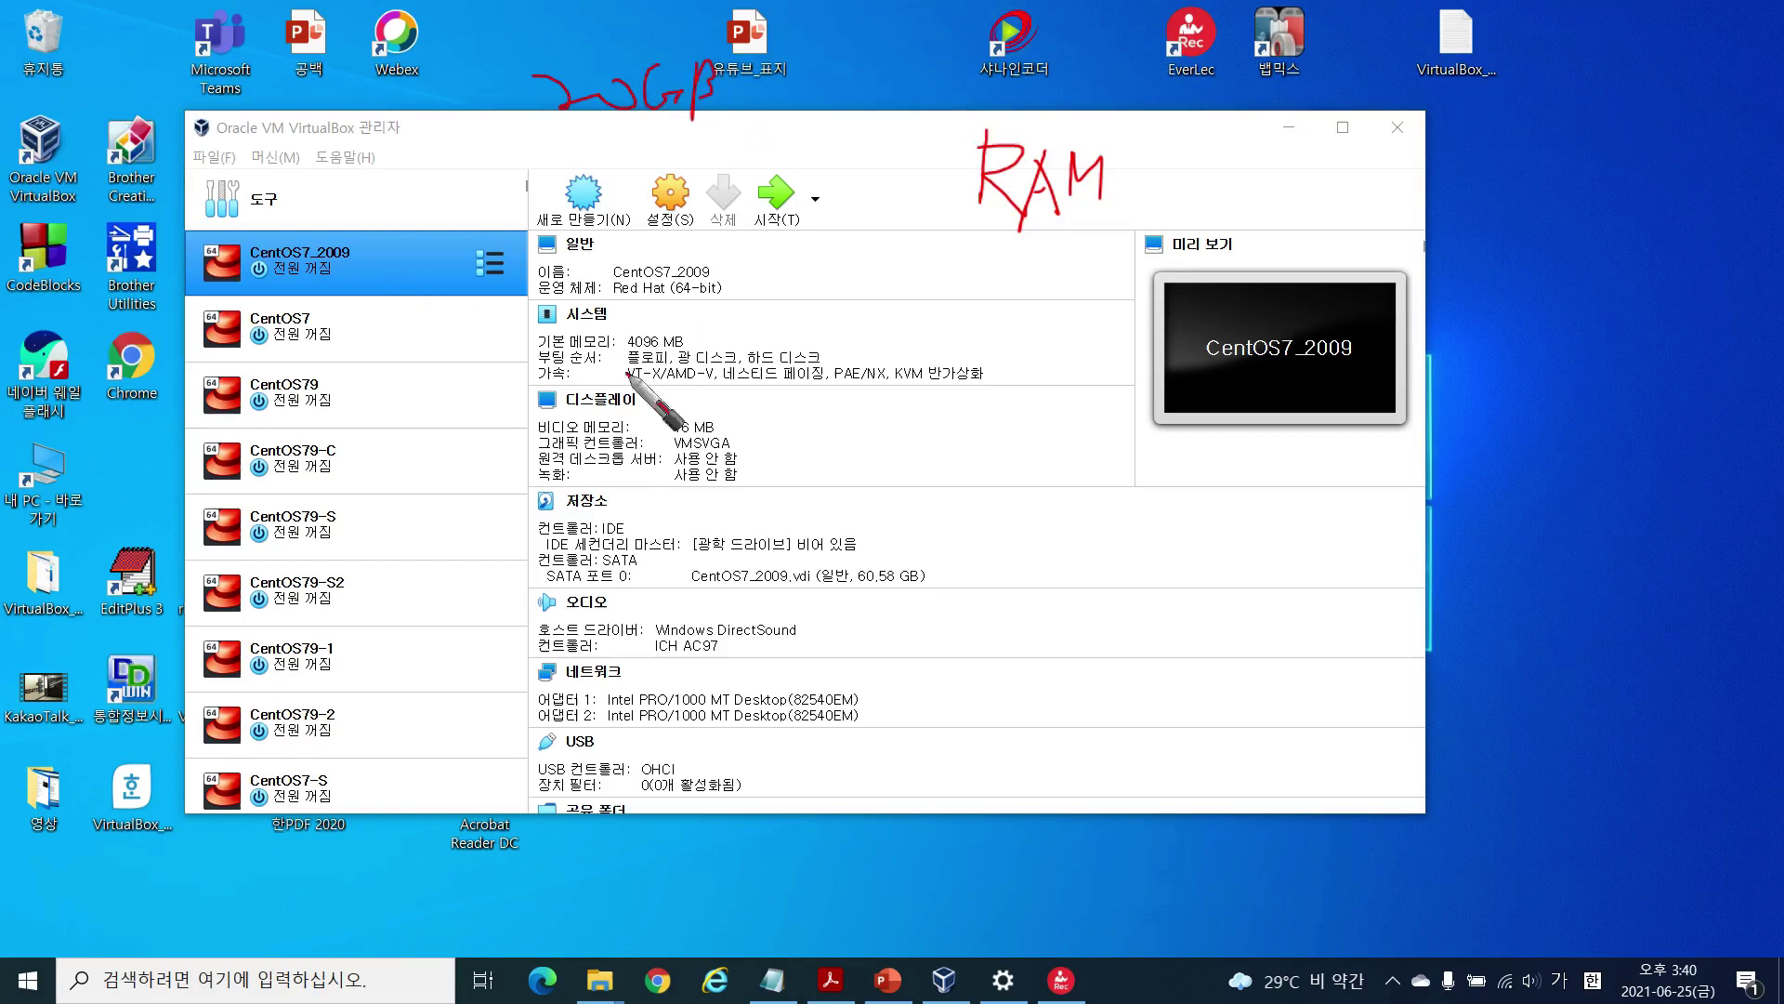
{"action": "mouse_move", "coordinate": [605, 357]}
{"action": "left_mouse_down"}
{"action": "mouse_move", "coordinate": [734, 335]}
{"action": "mouse_move", "coordinate": [609, 370]}
{"action": "left_mouse_up"}
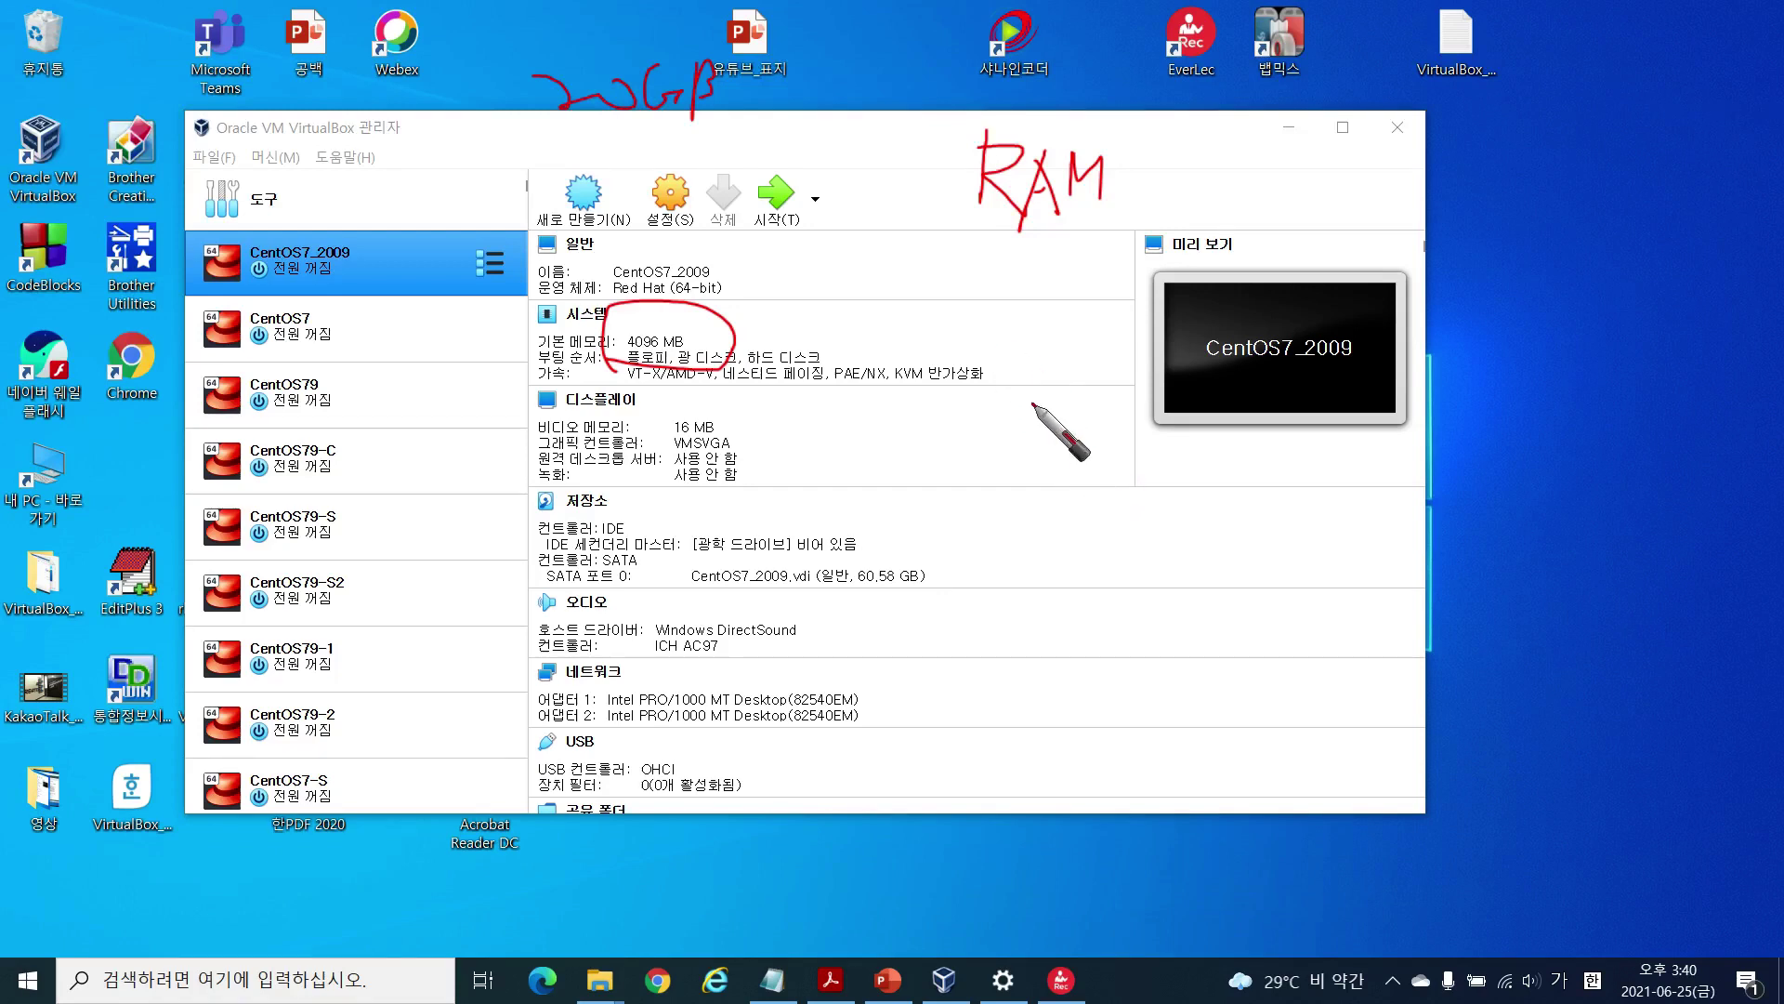
{"action": "mouse_move", "coordinate": [936, 323]}
{"action": "left_mouse_down"}
{"action": "mouse_move", "coordinate": [913, 359]}
{"action": "mouse_move", "coordinate": [941, 346]}
{"action": "mouse_move", "coordinate": [958, 362]}
{"action": "mouse_move", "coordinate": [965, 339]}
{"action": "mouse_move", "coordinate": [995, 358]}
{"action": "left_mouse_up"}
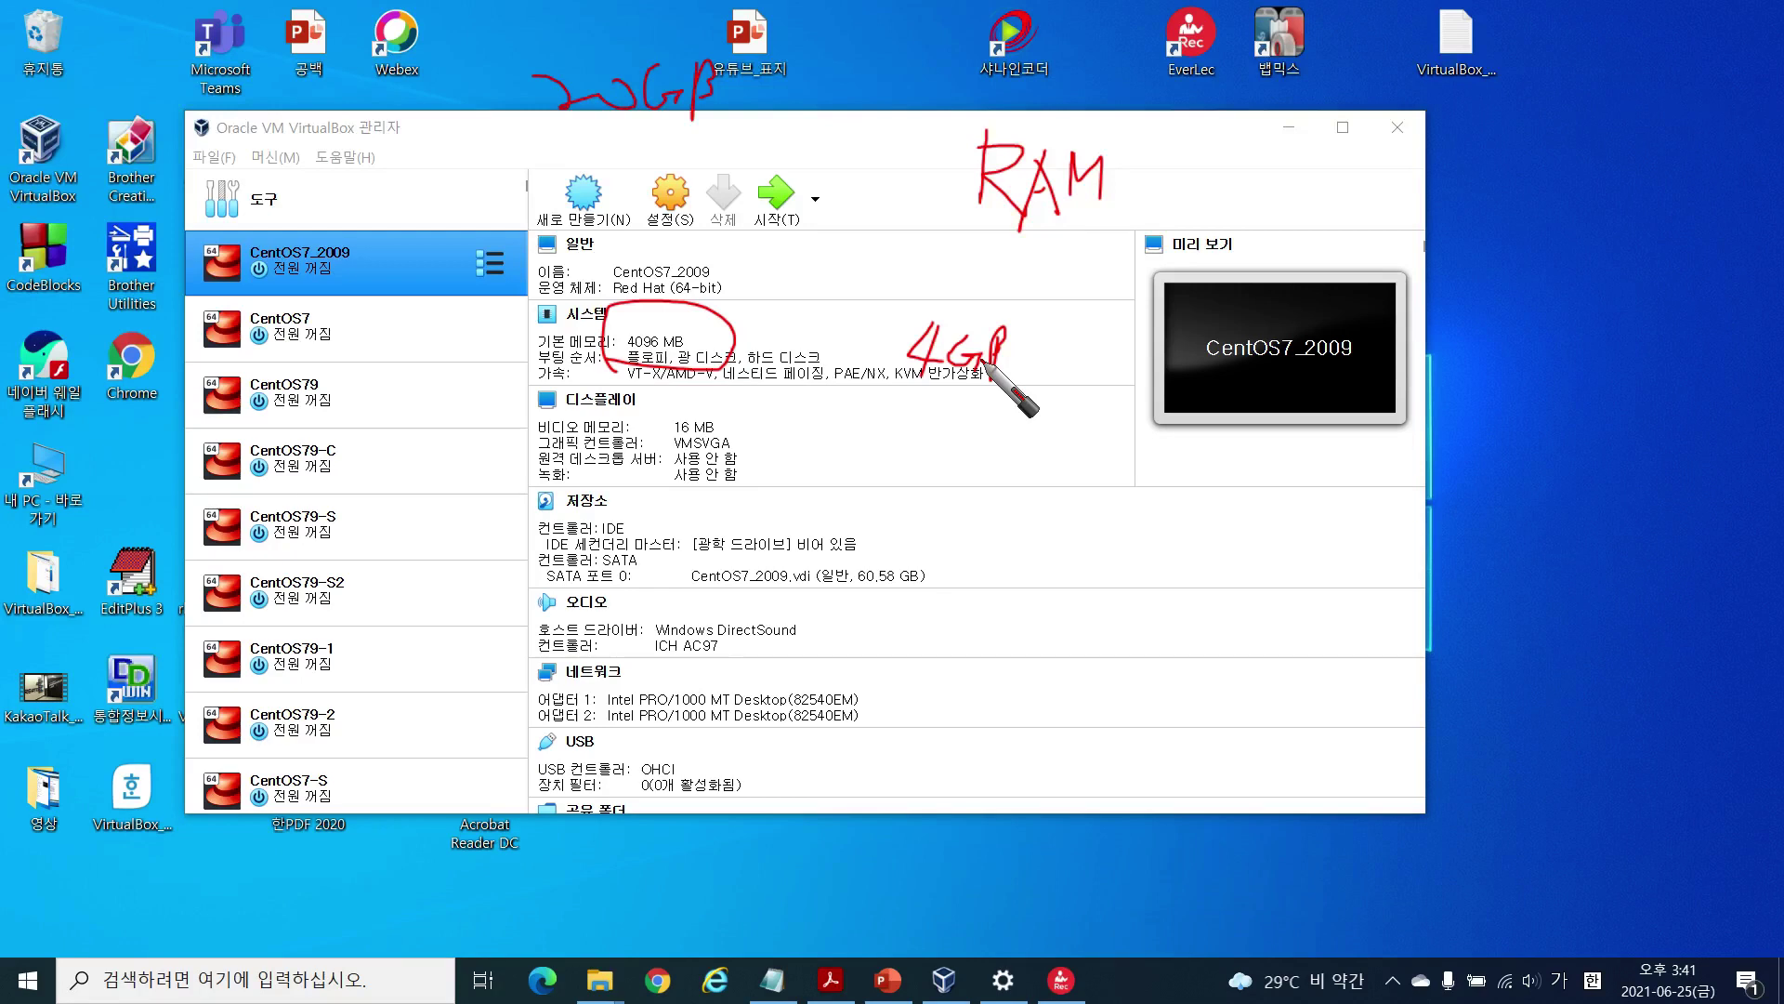
{"action": "mouse_move", "coordinate": [1157, 287]}
{"action": "left_mouse_down"}
{"action": "mouse_move", "coordinate": [1078, 276]}
{"action": "mouse_move", "coordinate": [999, 116]}
{"action": "mouse_move", "coordinate": [1173, 239]}
{"action": "left_mouse_up"}
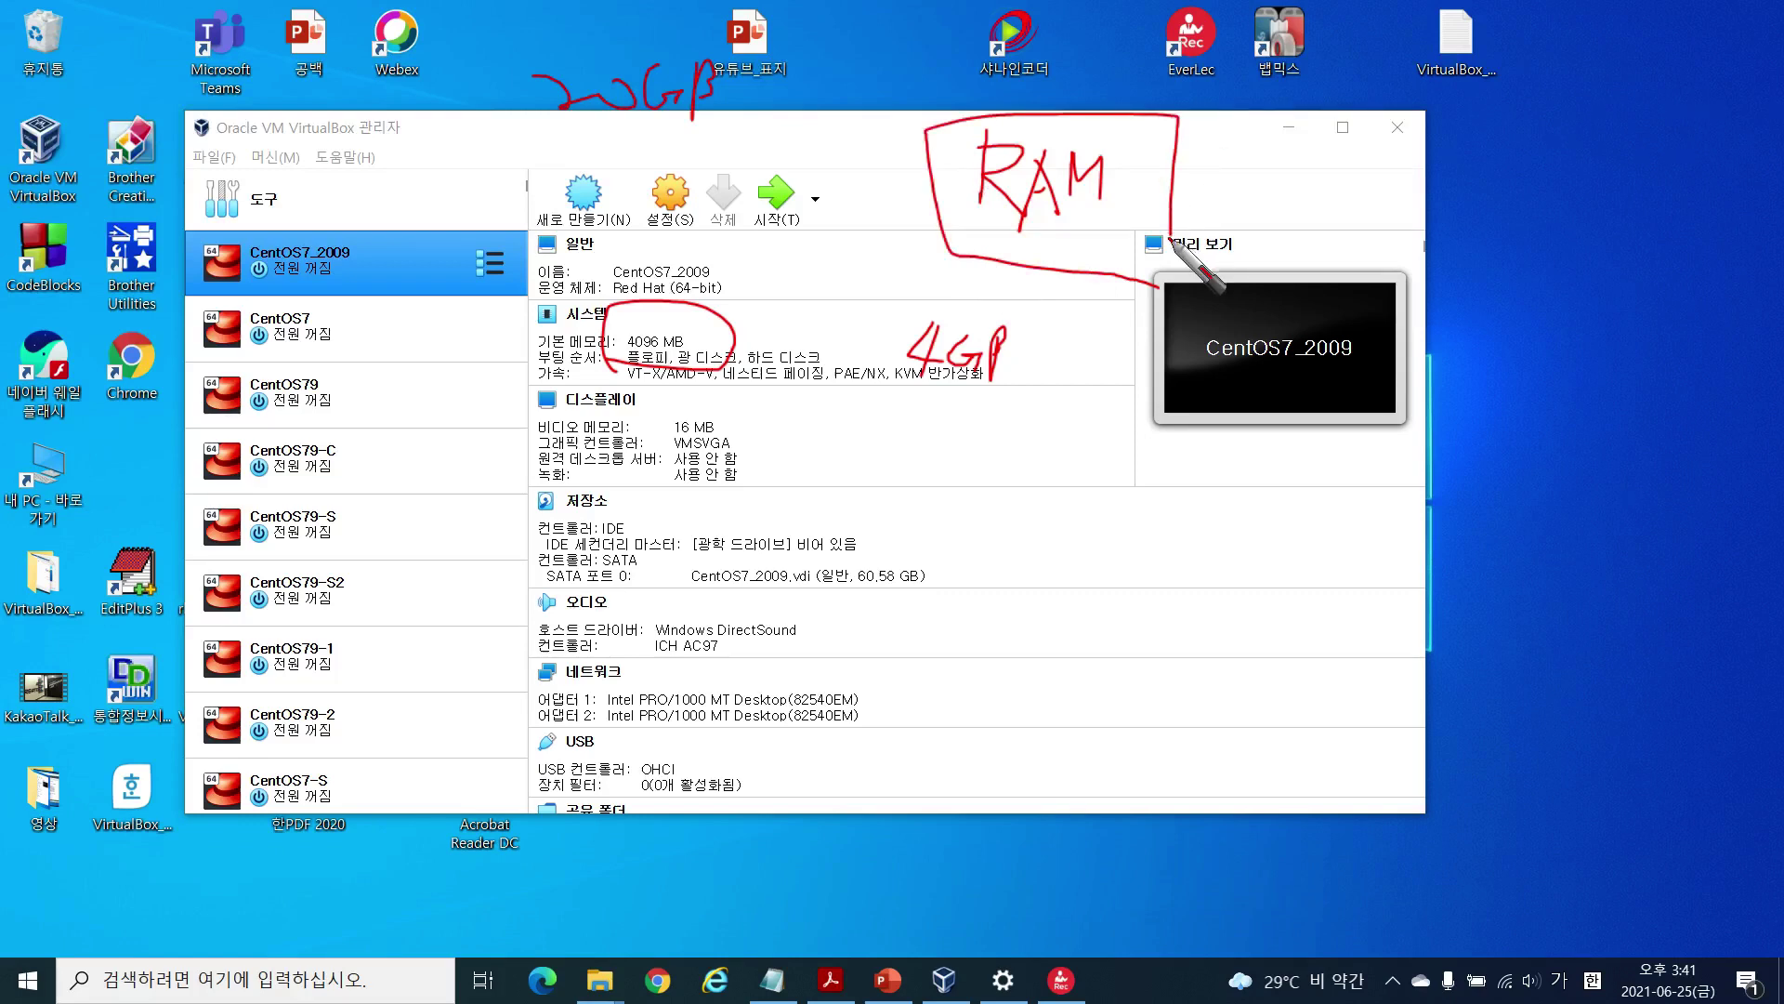
{"action": "mouse_move", "coordinate": [1031, 440]}
{"action": "left_mouse_down"}
{"action": "mouse_move", "coordinate": [1037, 484]}
{"action": "mouse_move", "coordinate": [1050, 460]}
{"action": "mouse_move", "coordinate": [1076, 485]}
{"action": "left_mouse_up"}
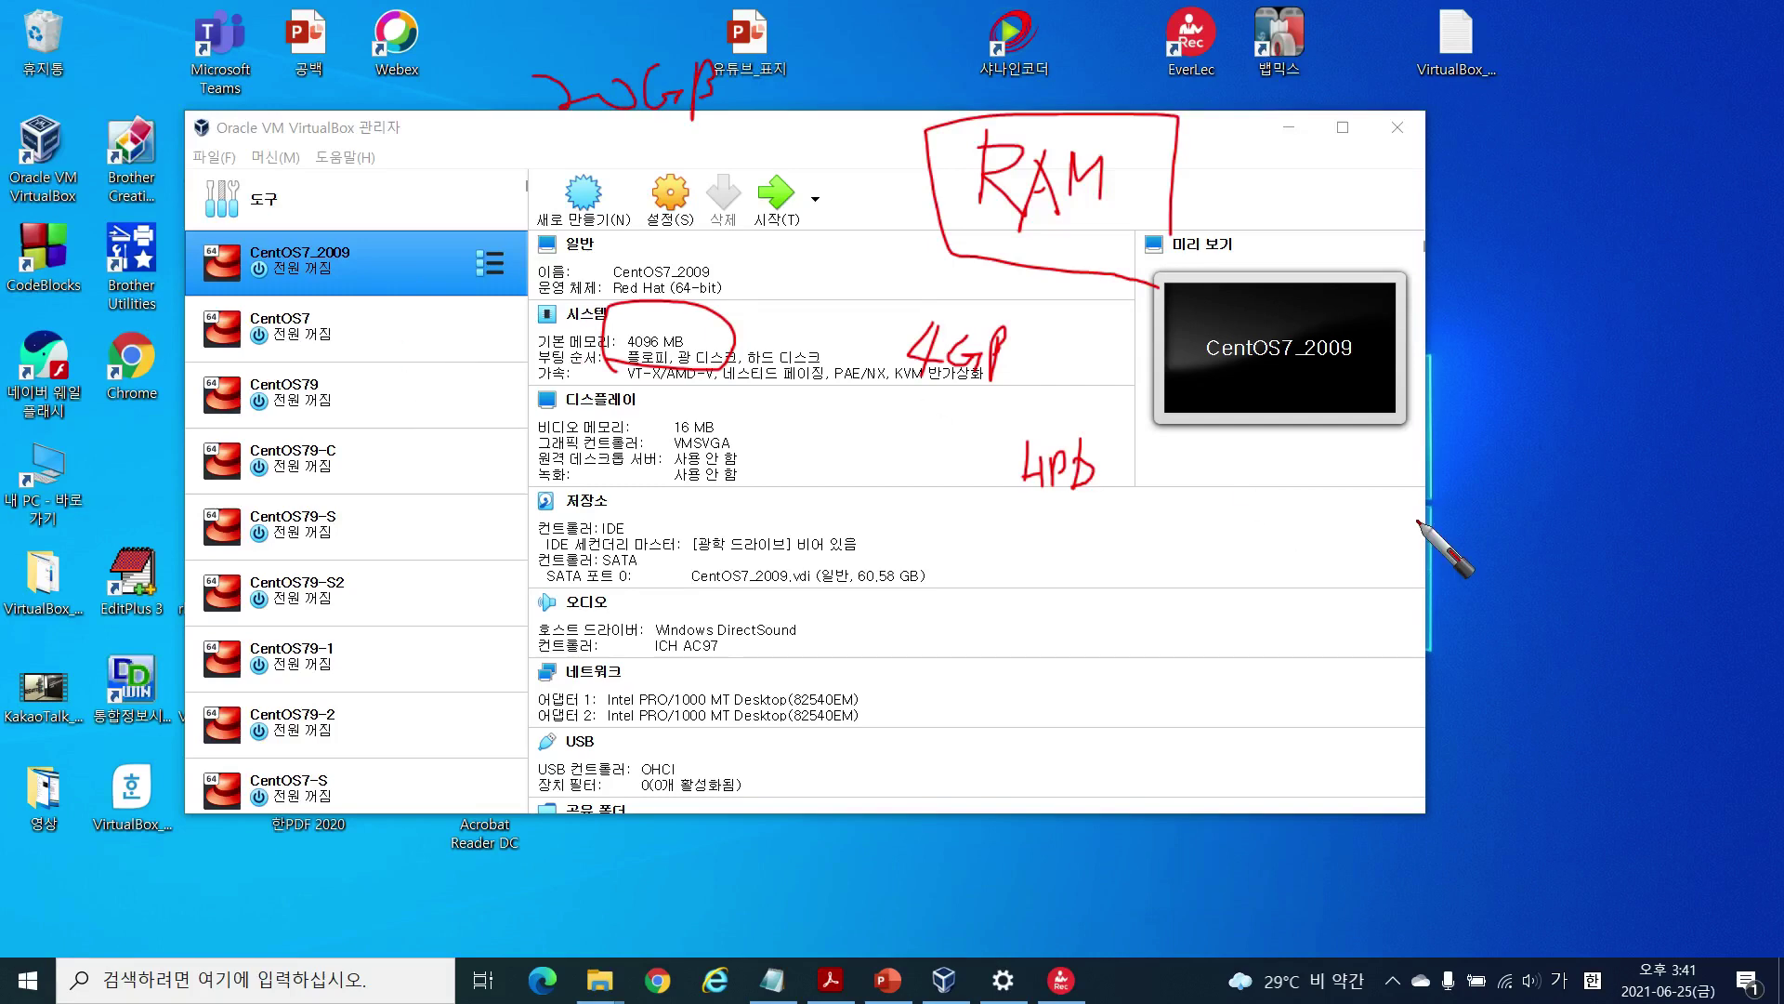
{"action": "key", "text": "Escape"}
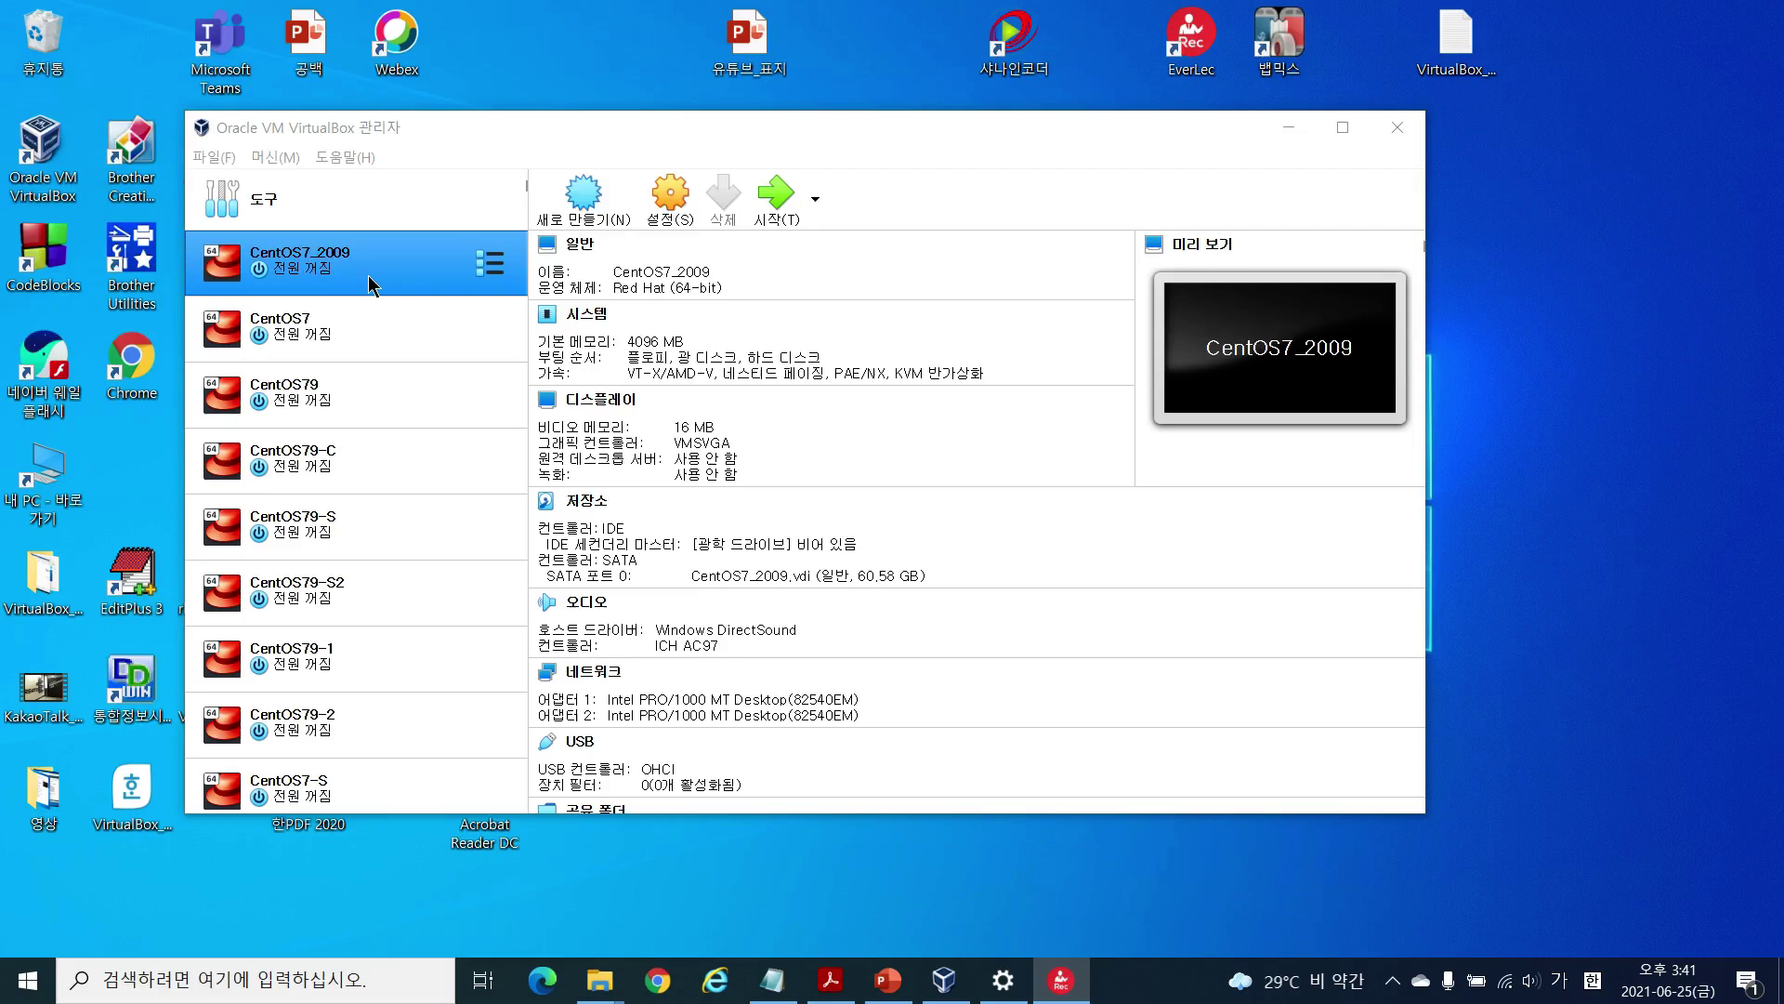
Step: Read the CentOS7_2009.vdi path D:\CentOS7_2009\CentOS7_2009.vdi in Storage settings, then view drive D: in File Explorer
{"action": "left_click", "coordinate": [665, 197]}
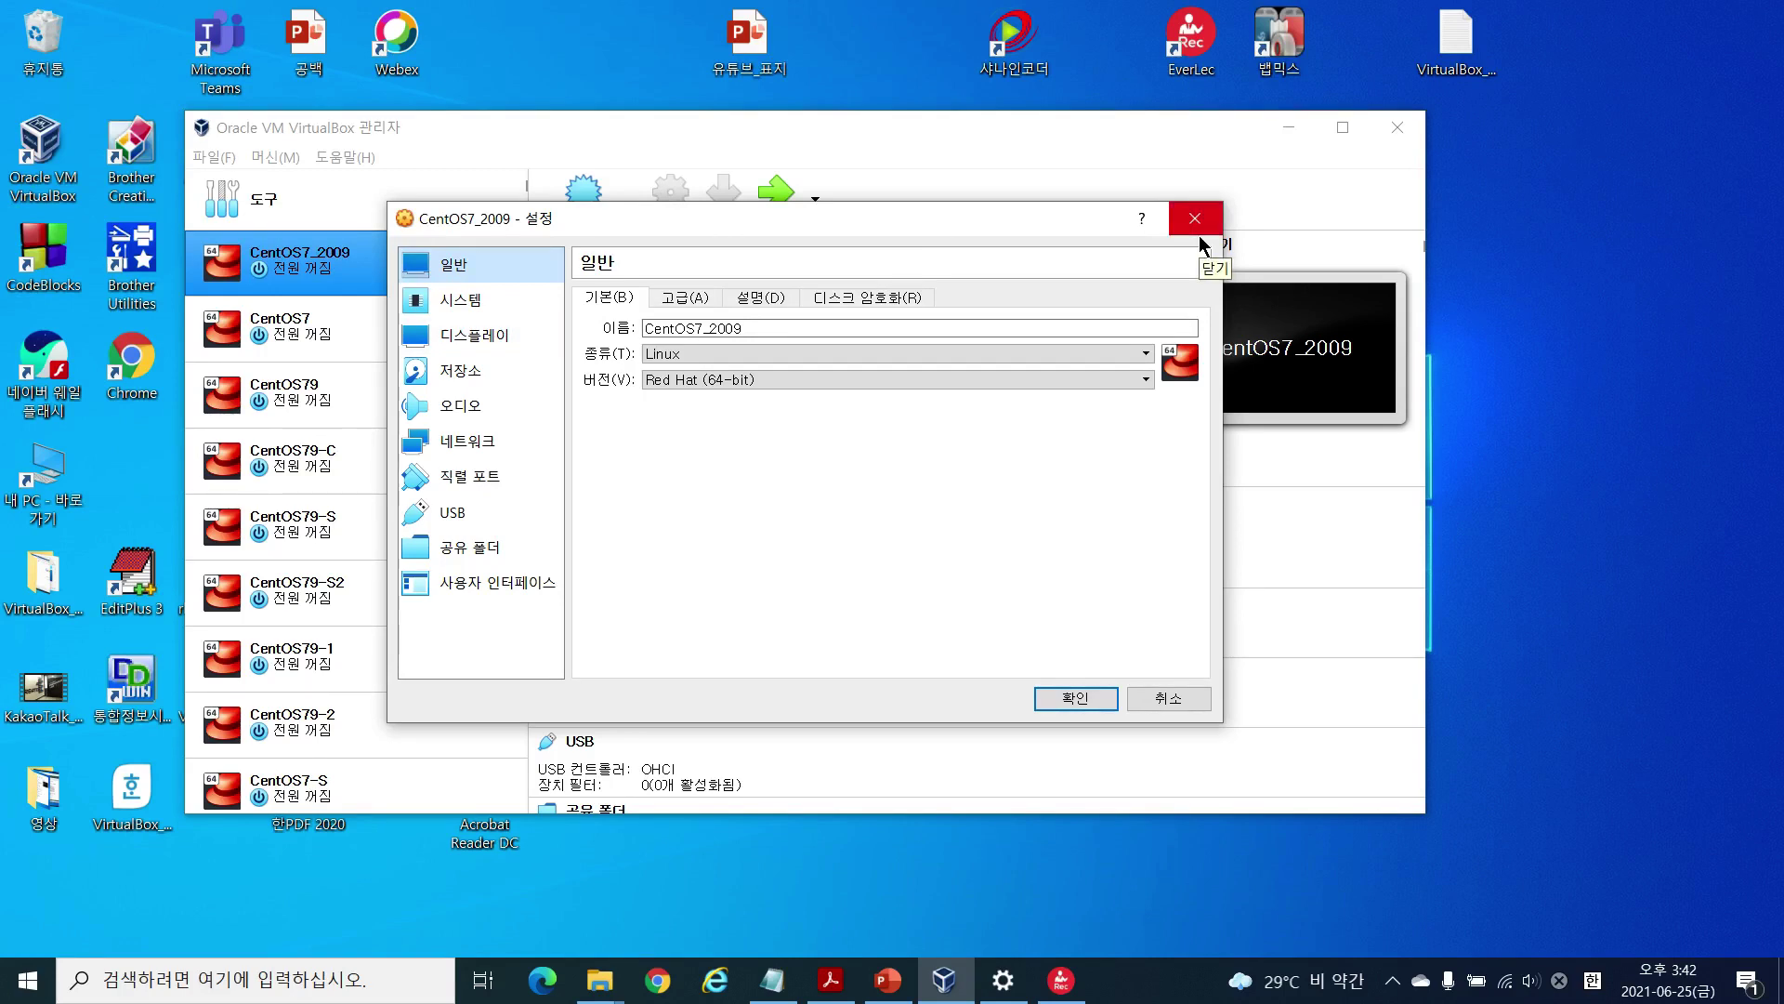
{"action": "left_click_drag", "start_coordinate": [957, 231], "coordinate": [1140, 254]}
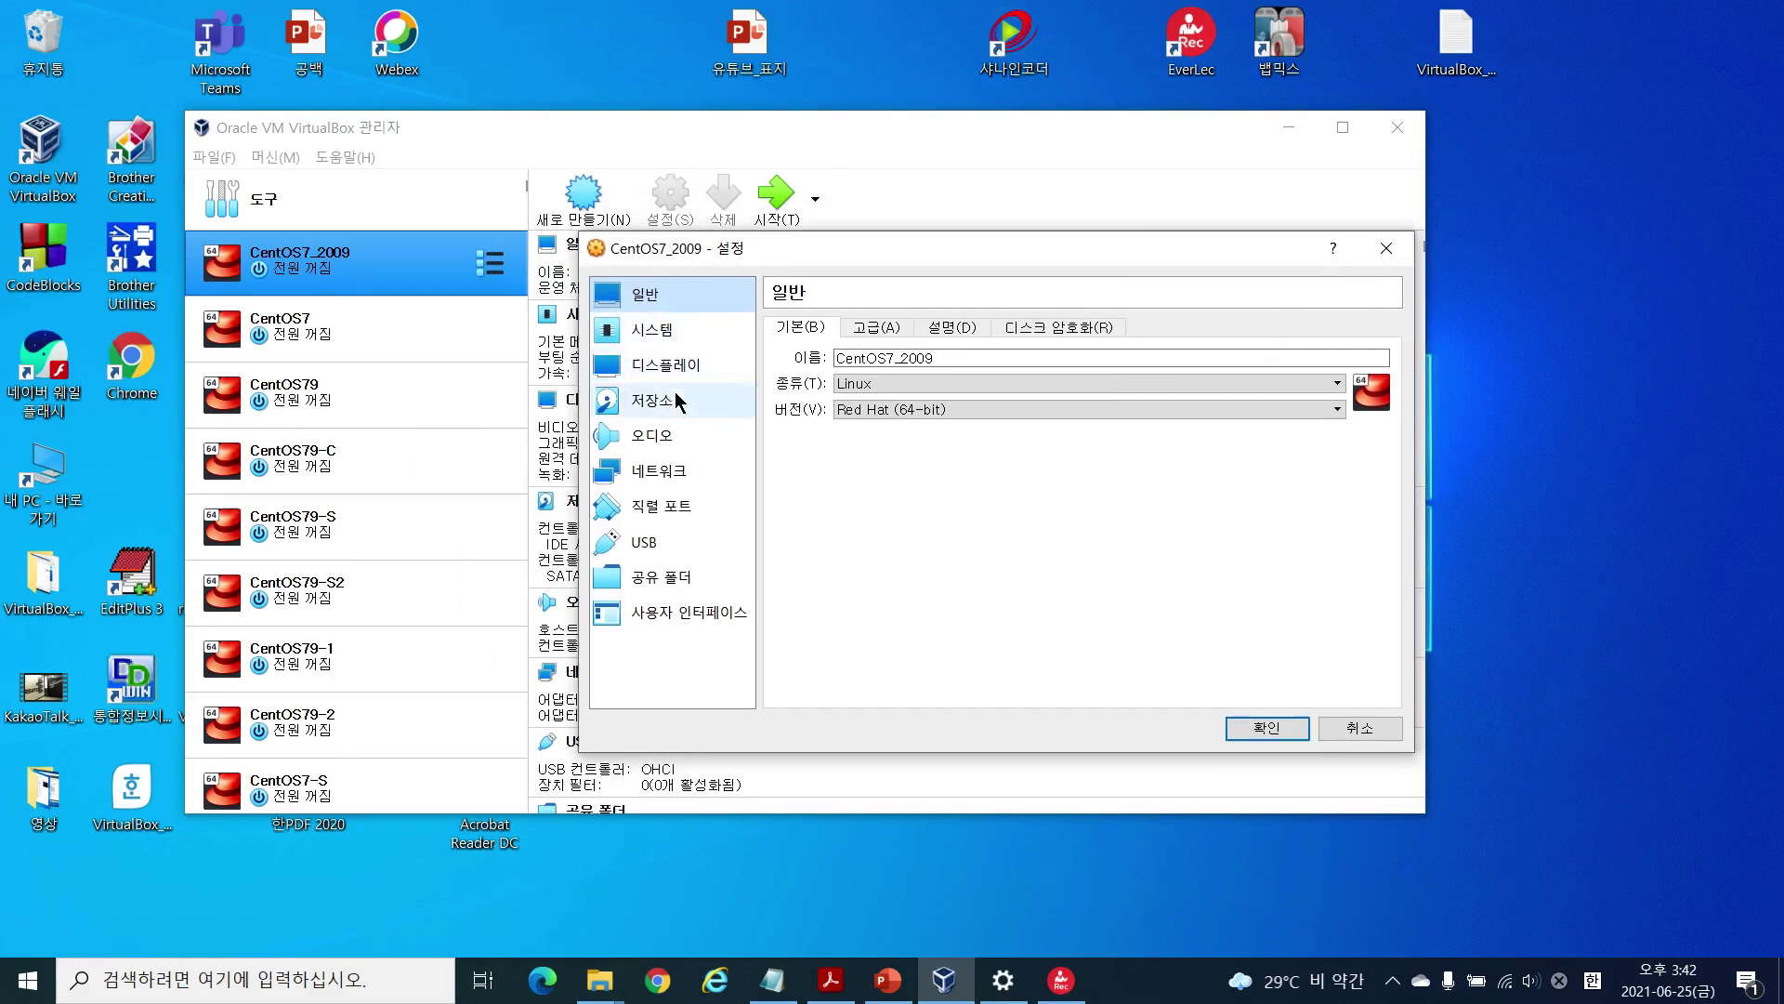
{"action": "left_click", "coordinate": [662, 397]}
{"action": "left_click", "coordinate": [859, 429]}
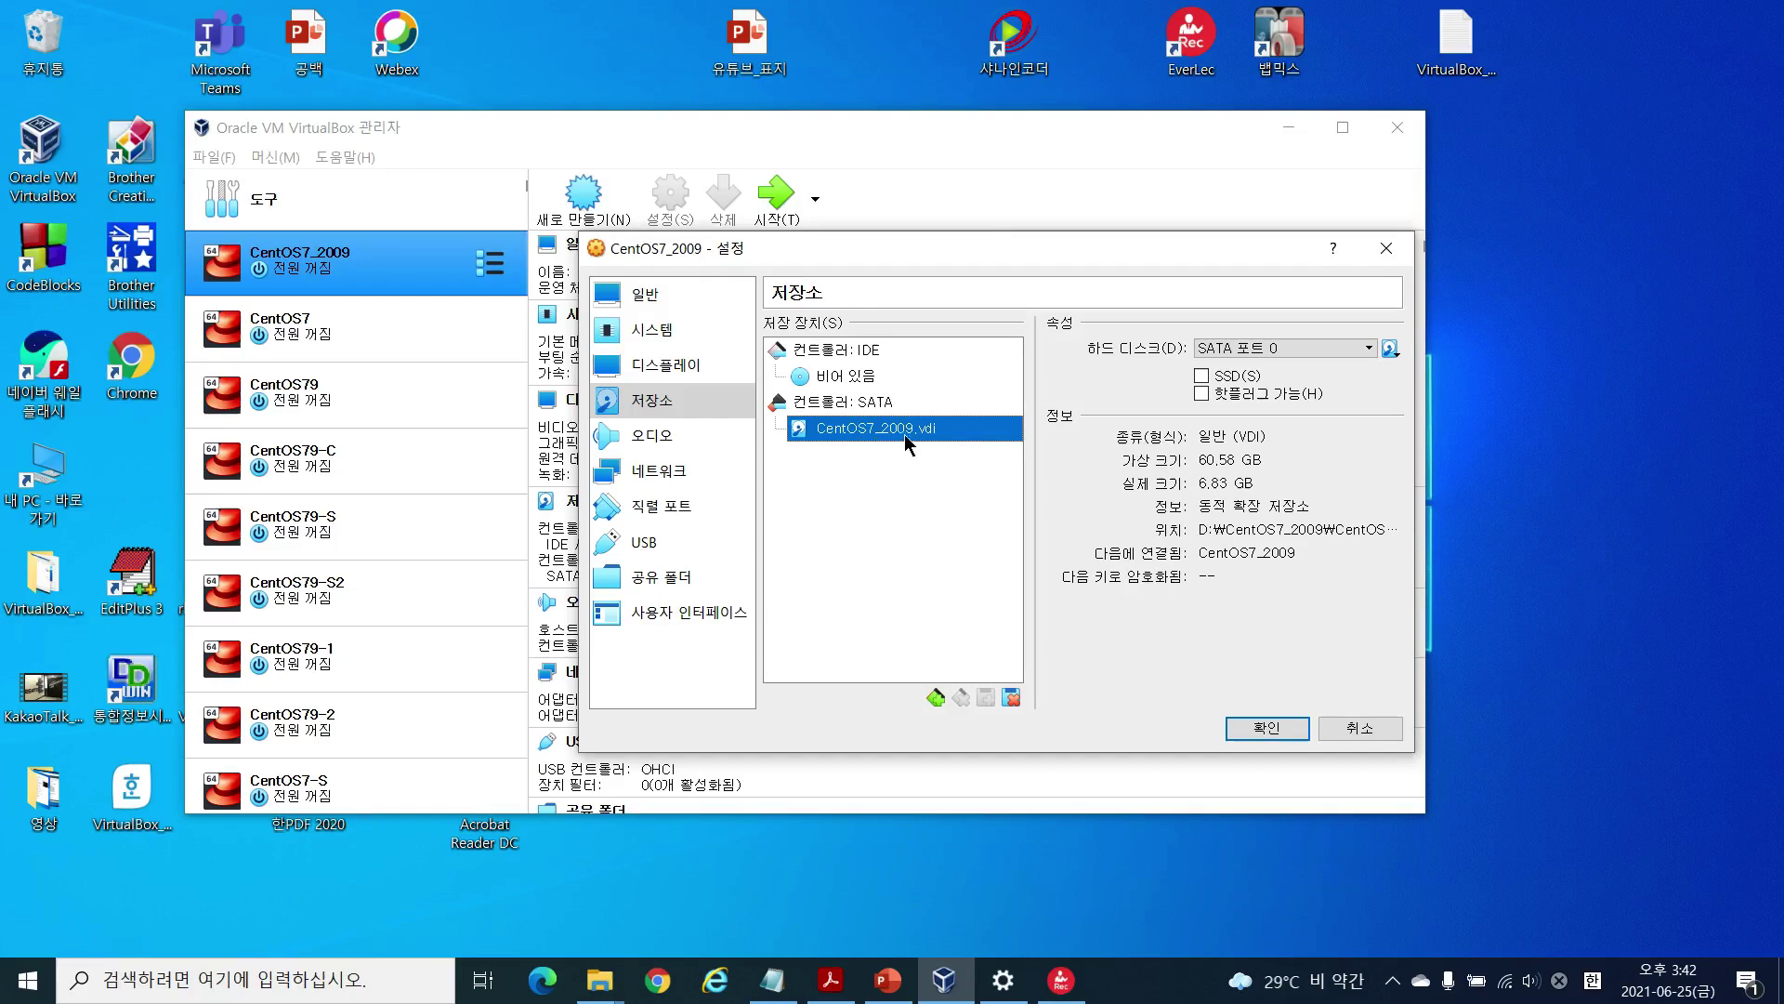
{"action": "left_click_drag", "start_coordinate": [991, 271], "coordinate": [846, 268]}
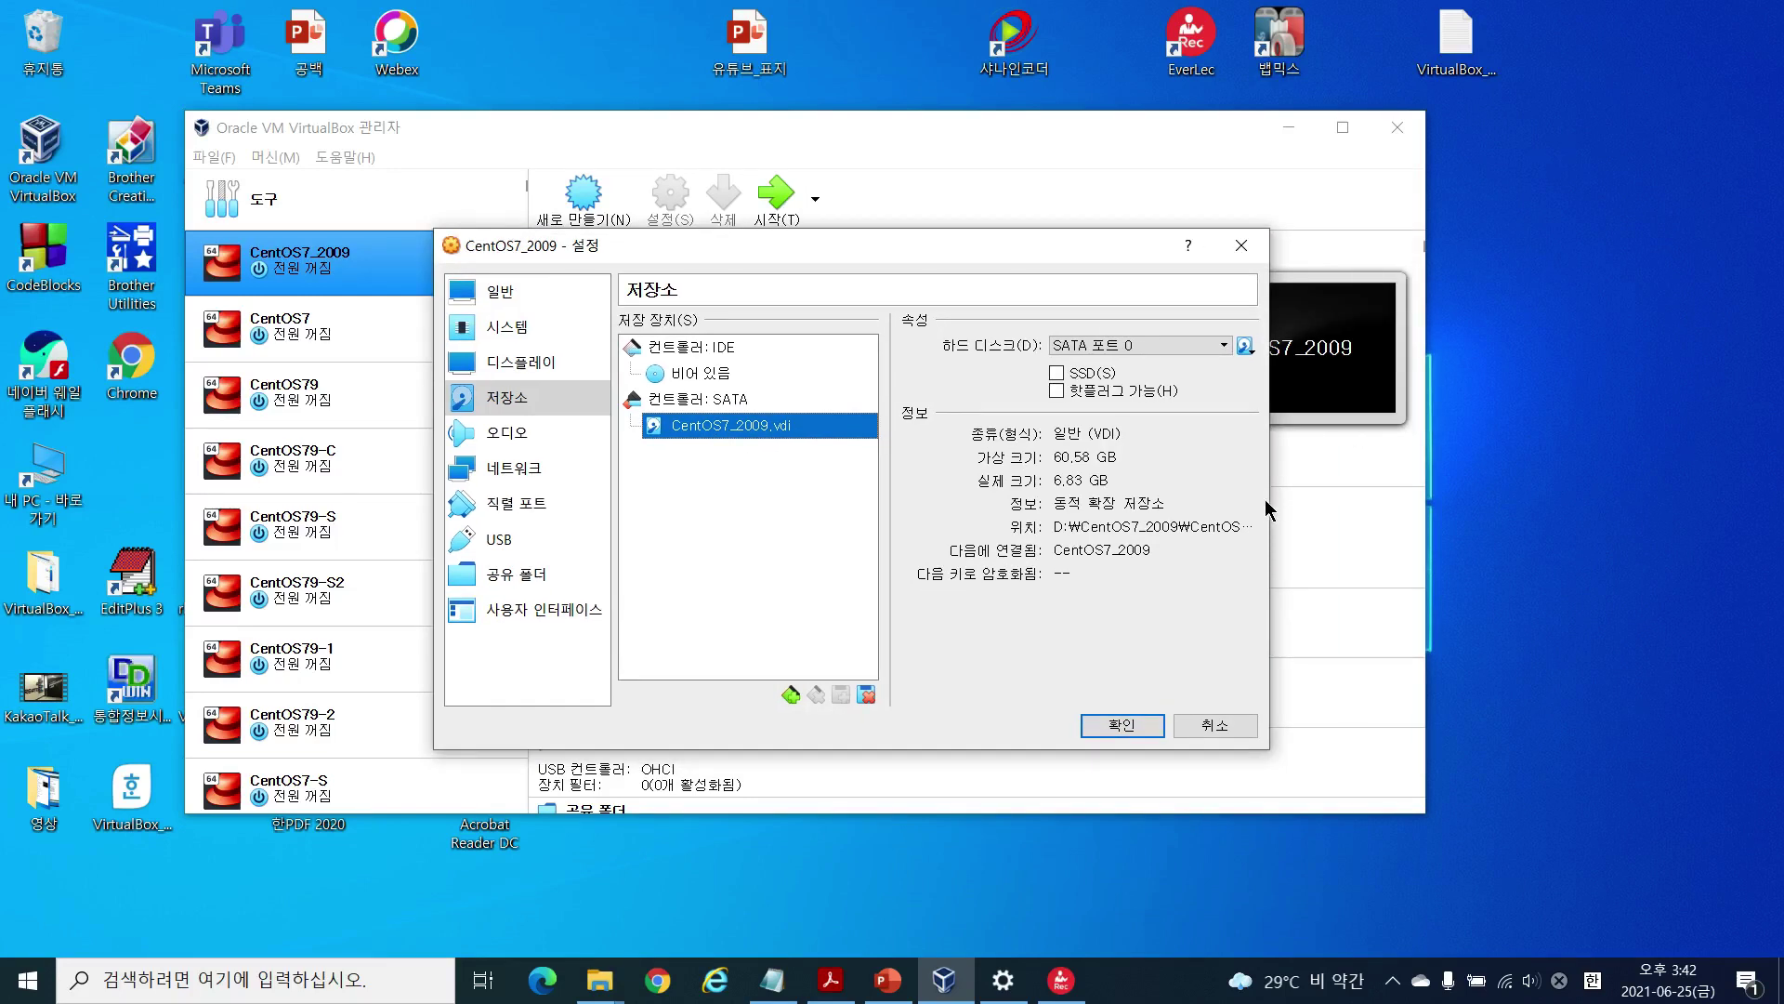
{"action": "left_click_drag", "start_coordinate": [1271, 499], "coordinate": [1466, 509]}
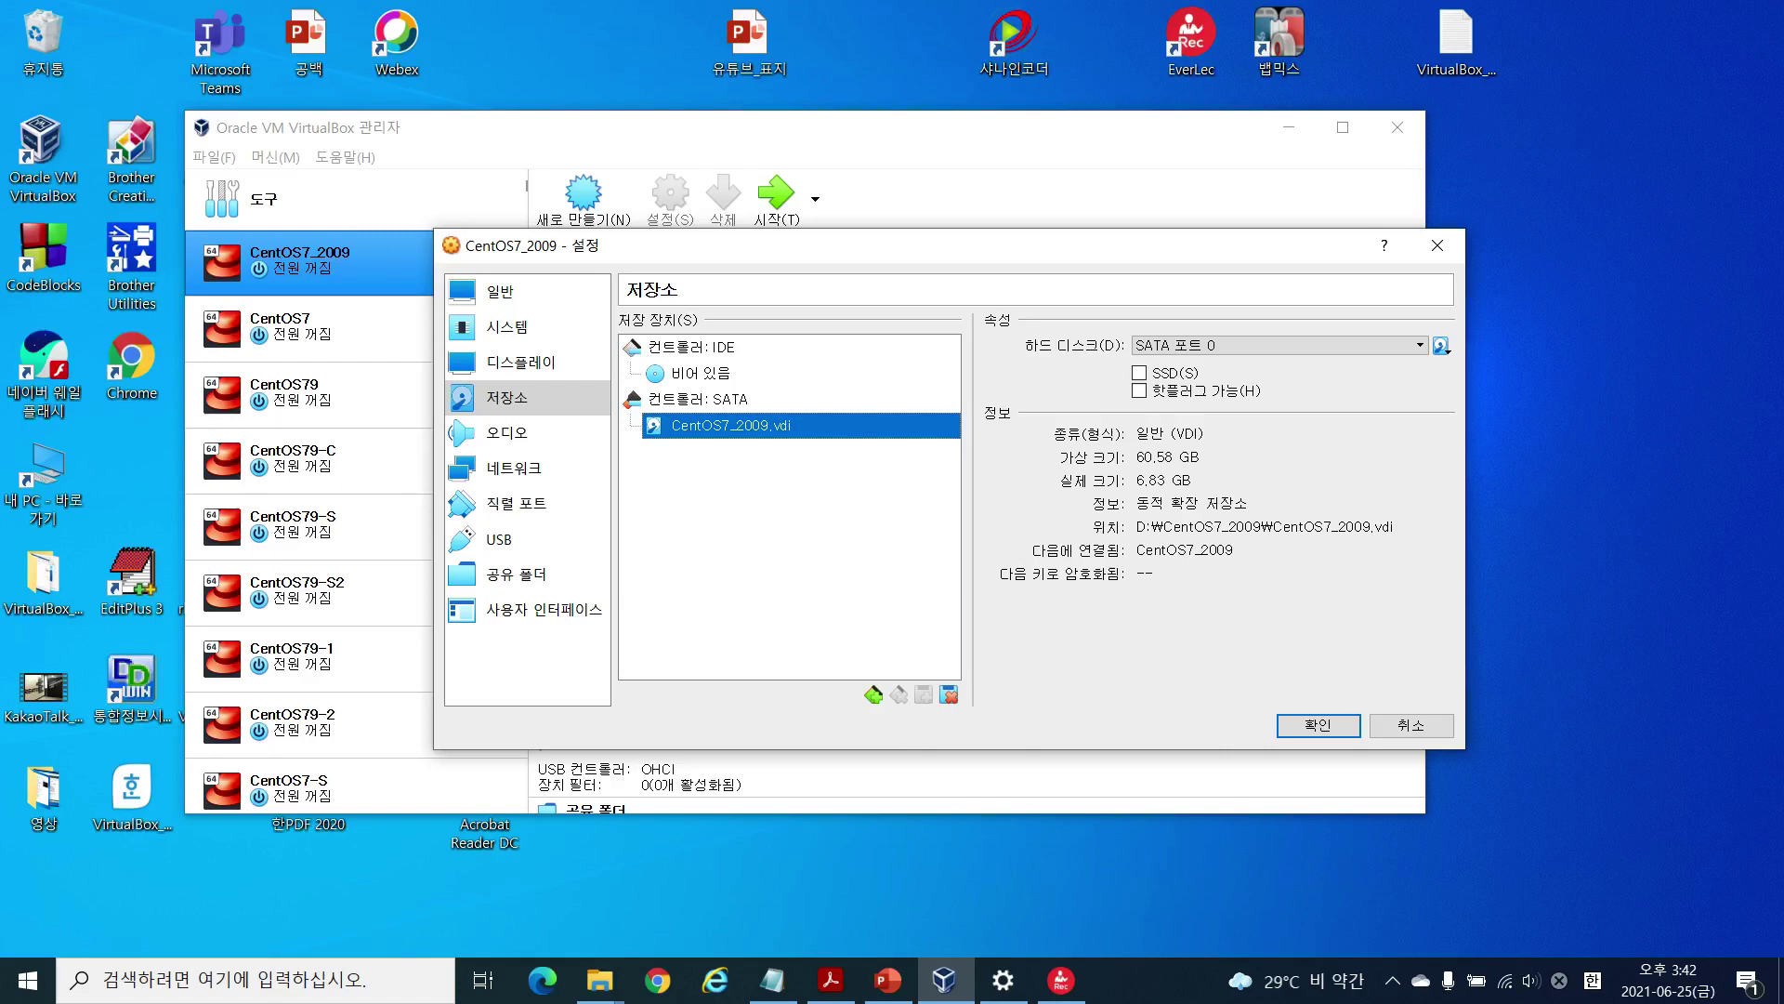
{"action": "key", "text": "alt+Tab"}
{"action": "left_click_drag", "start_coordinate": [1783, 121], "coordinate": [946, 155]}
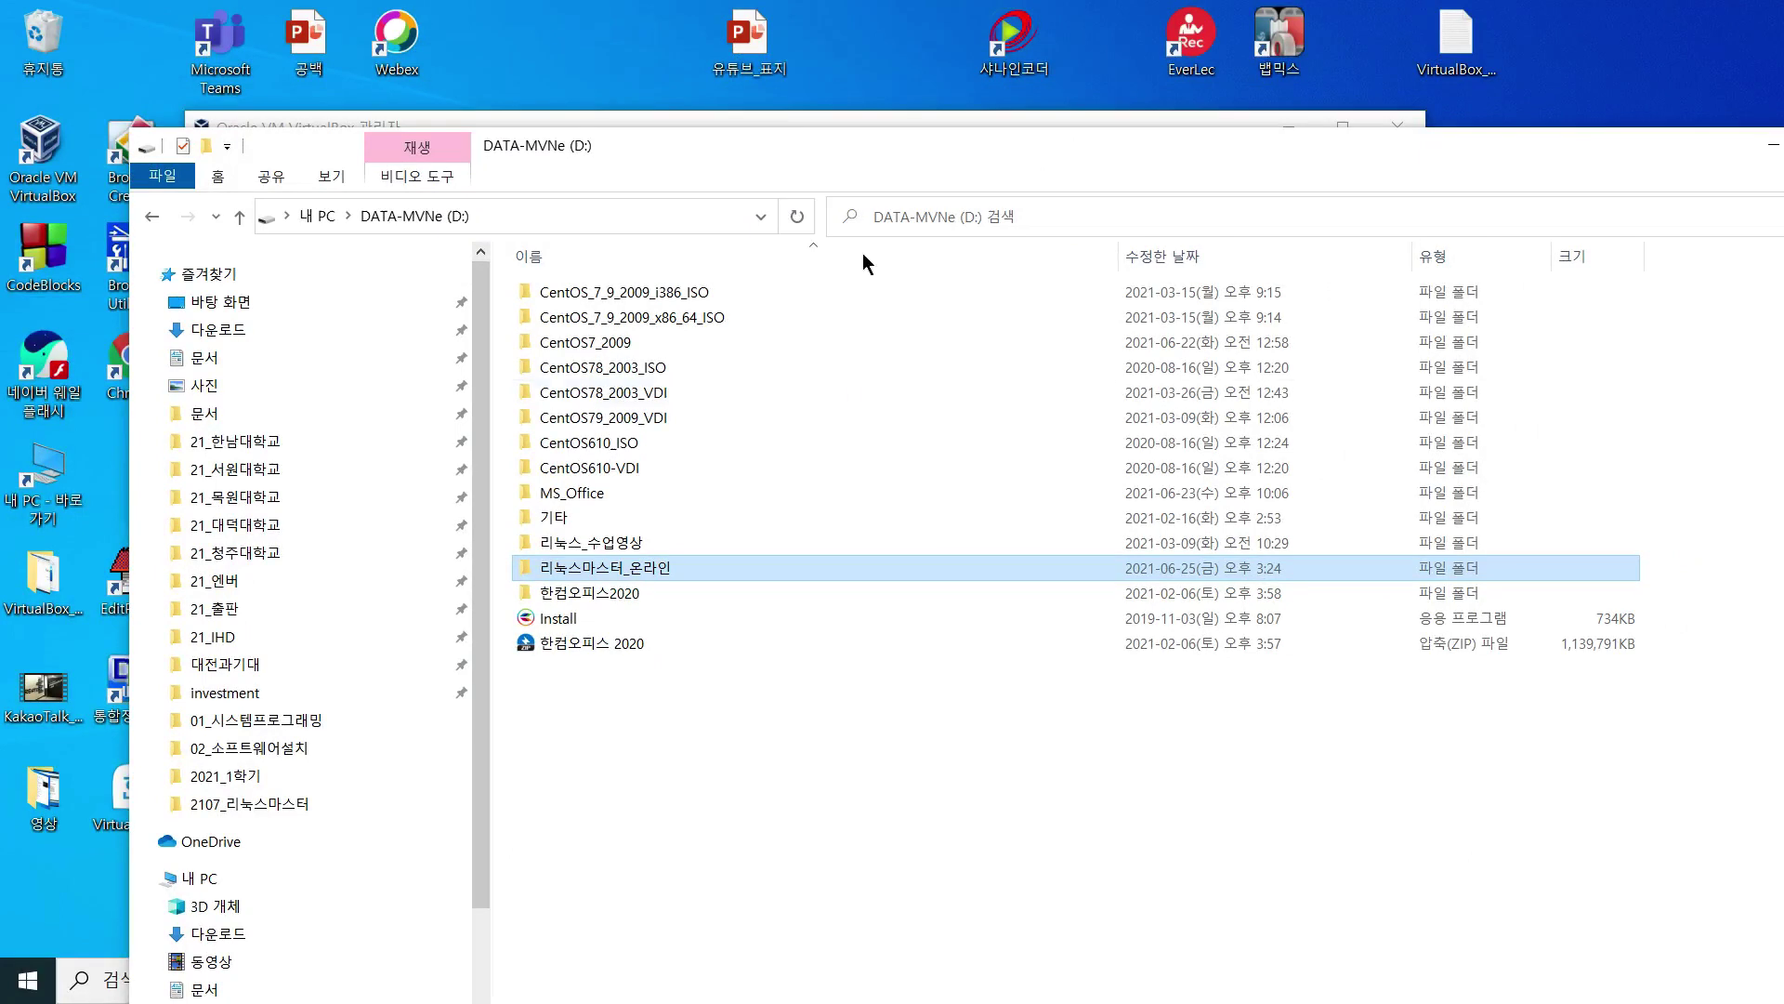
Step: Open D:\CentOS79_2009_VDI and check the 6,898,688 KB CentOS79 disk image's size
{"action": "double_click", "coordinate": [638, 418]}
{"action": "left_click", "coordinate": [576, 294]}
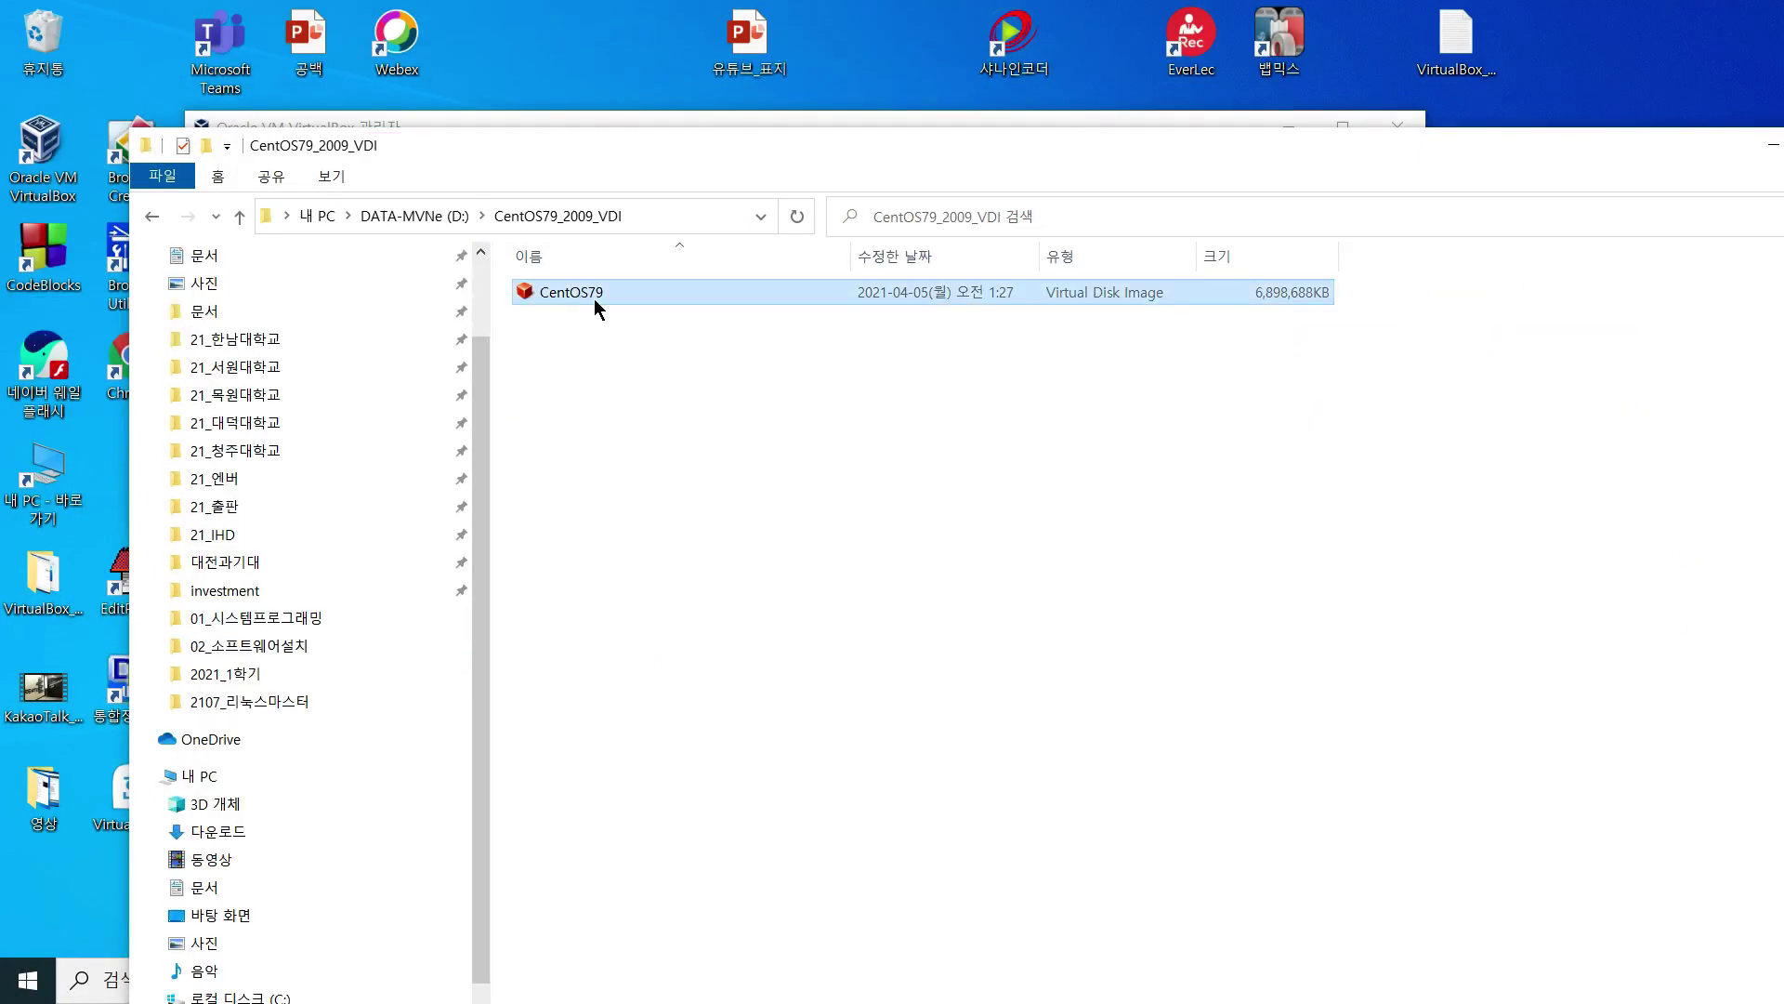
{"action": "left_click_drag", "start_coordinate": [1339, 257], "coordinate": [1355, 256]}
{"action": "left_click_drag", "start_coordinate": [841, 149], "coordinate": [1586, 187]}
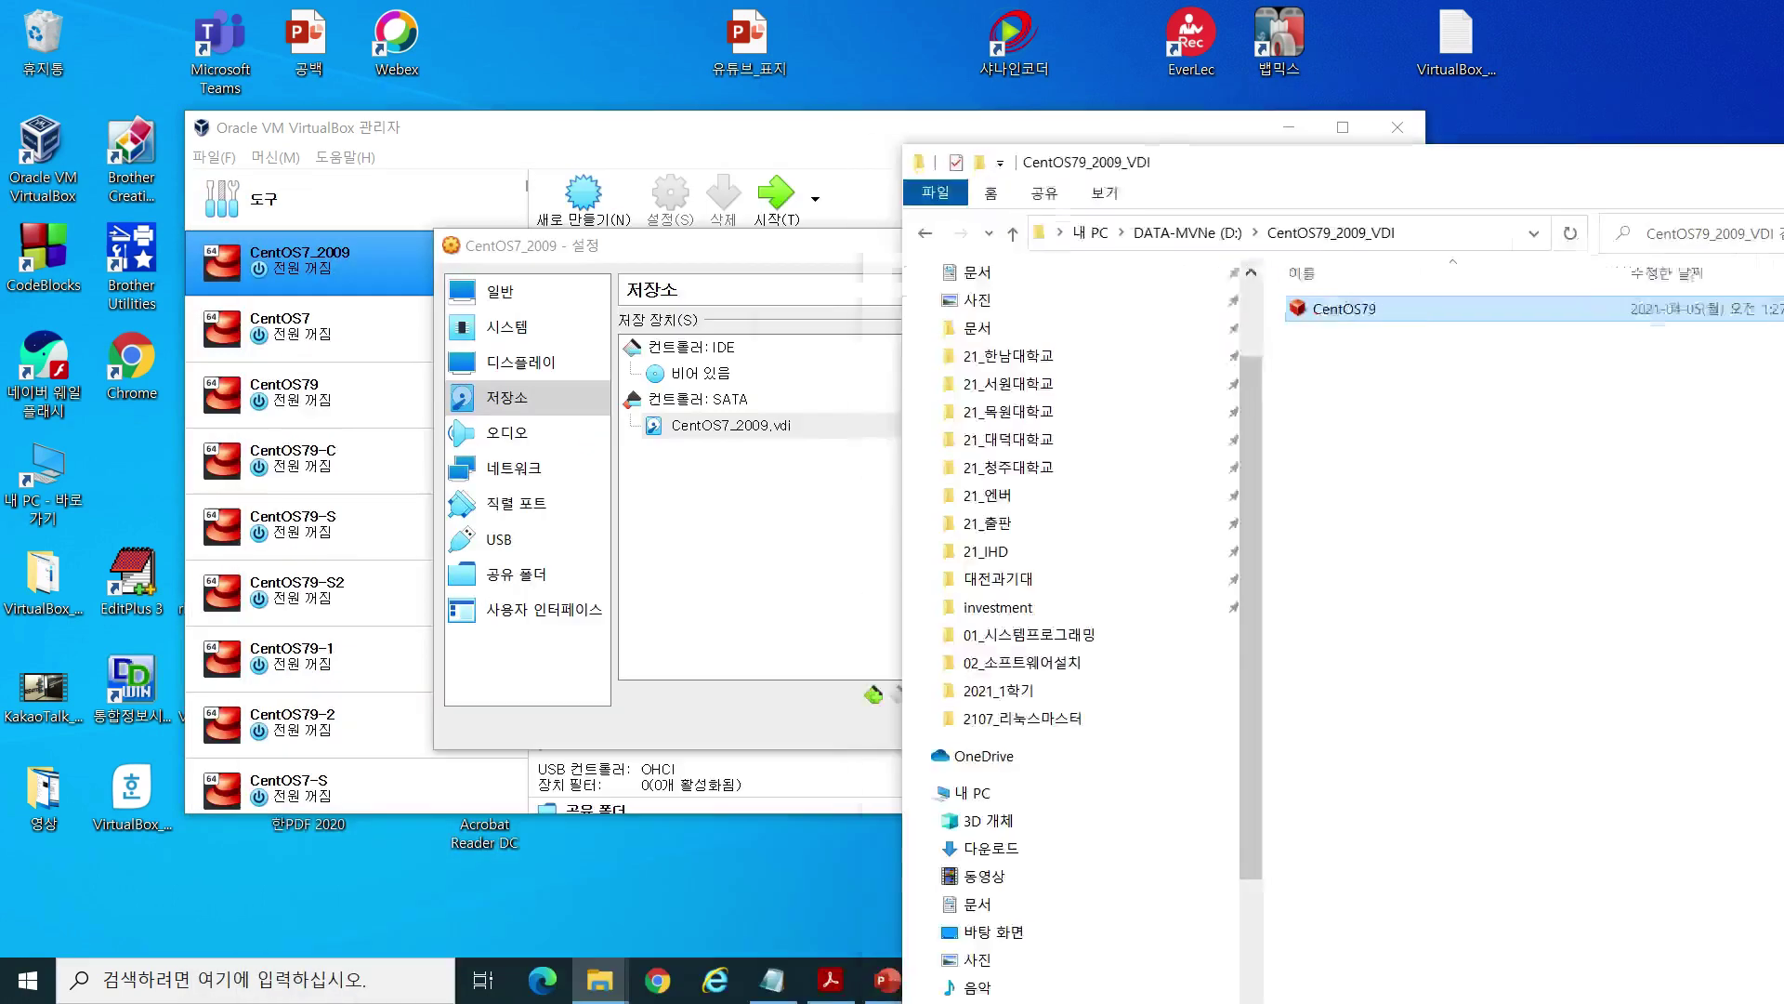
Step: Cancel the CentOS7_2009 Settings dialog without saving and review its two network adapters
{"action": "left_click", "coordinate": [600, 980]}
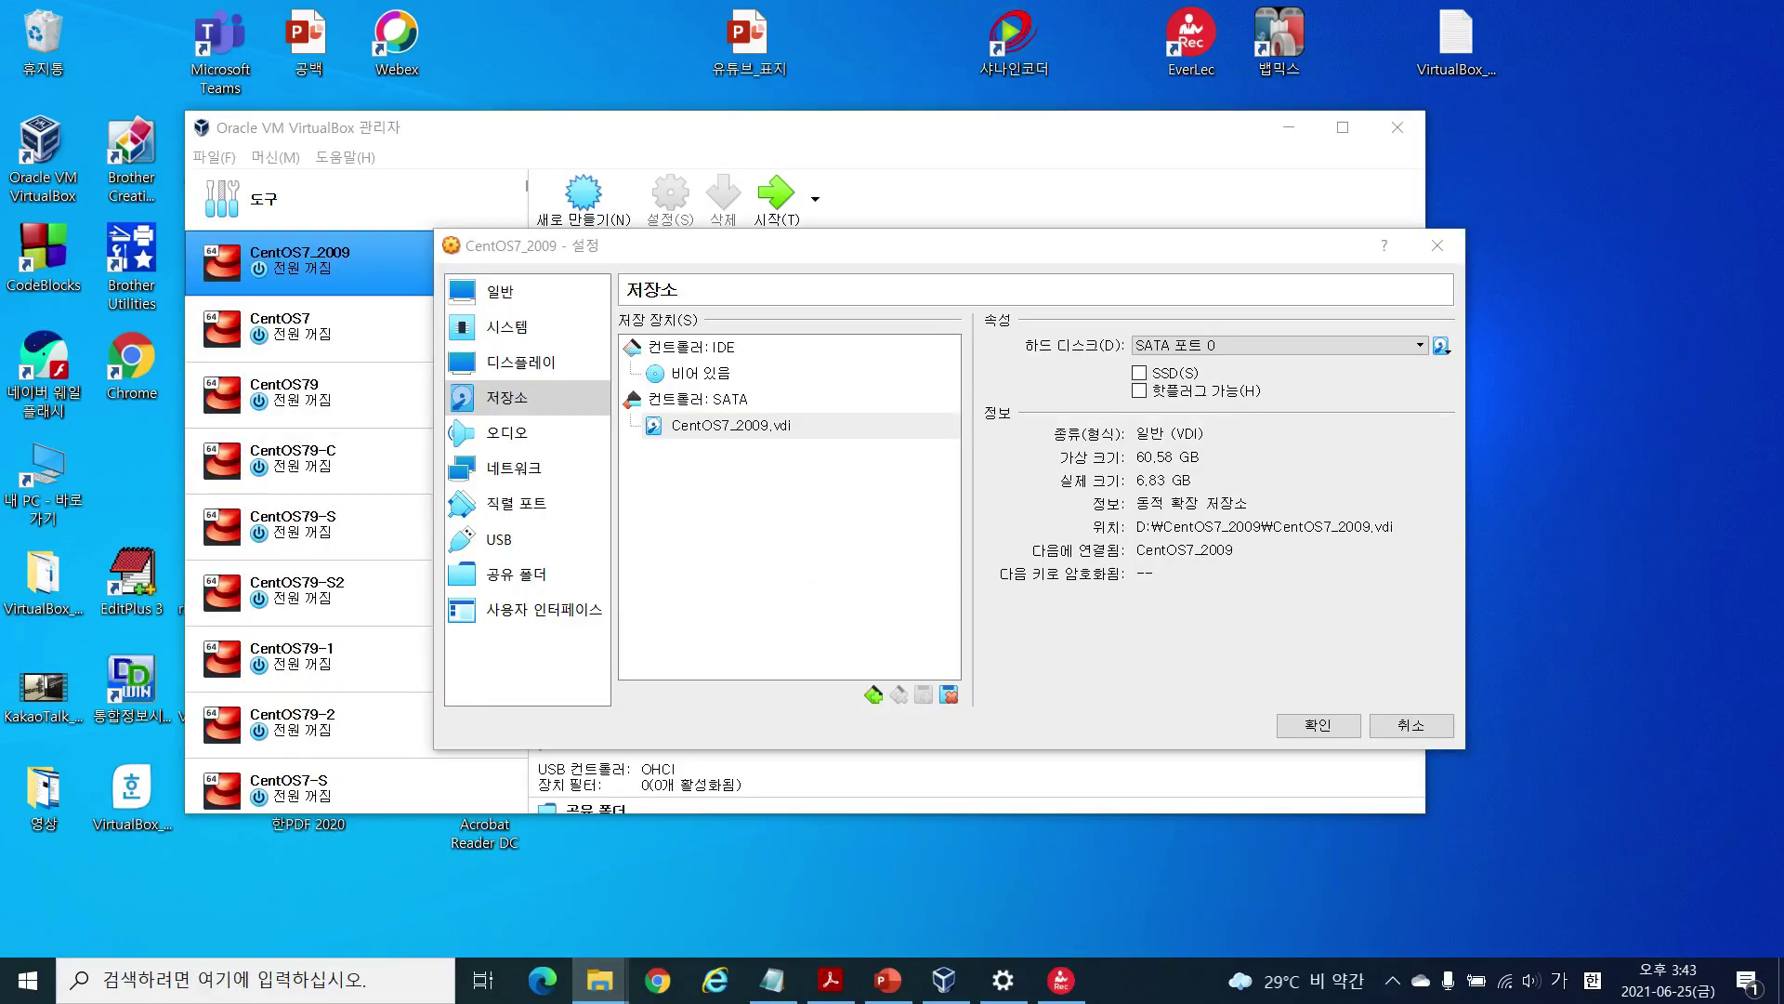
{"action": "left_click", "coordinate": [1412, 729]}
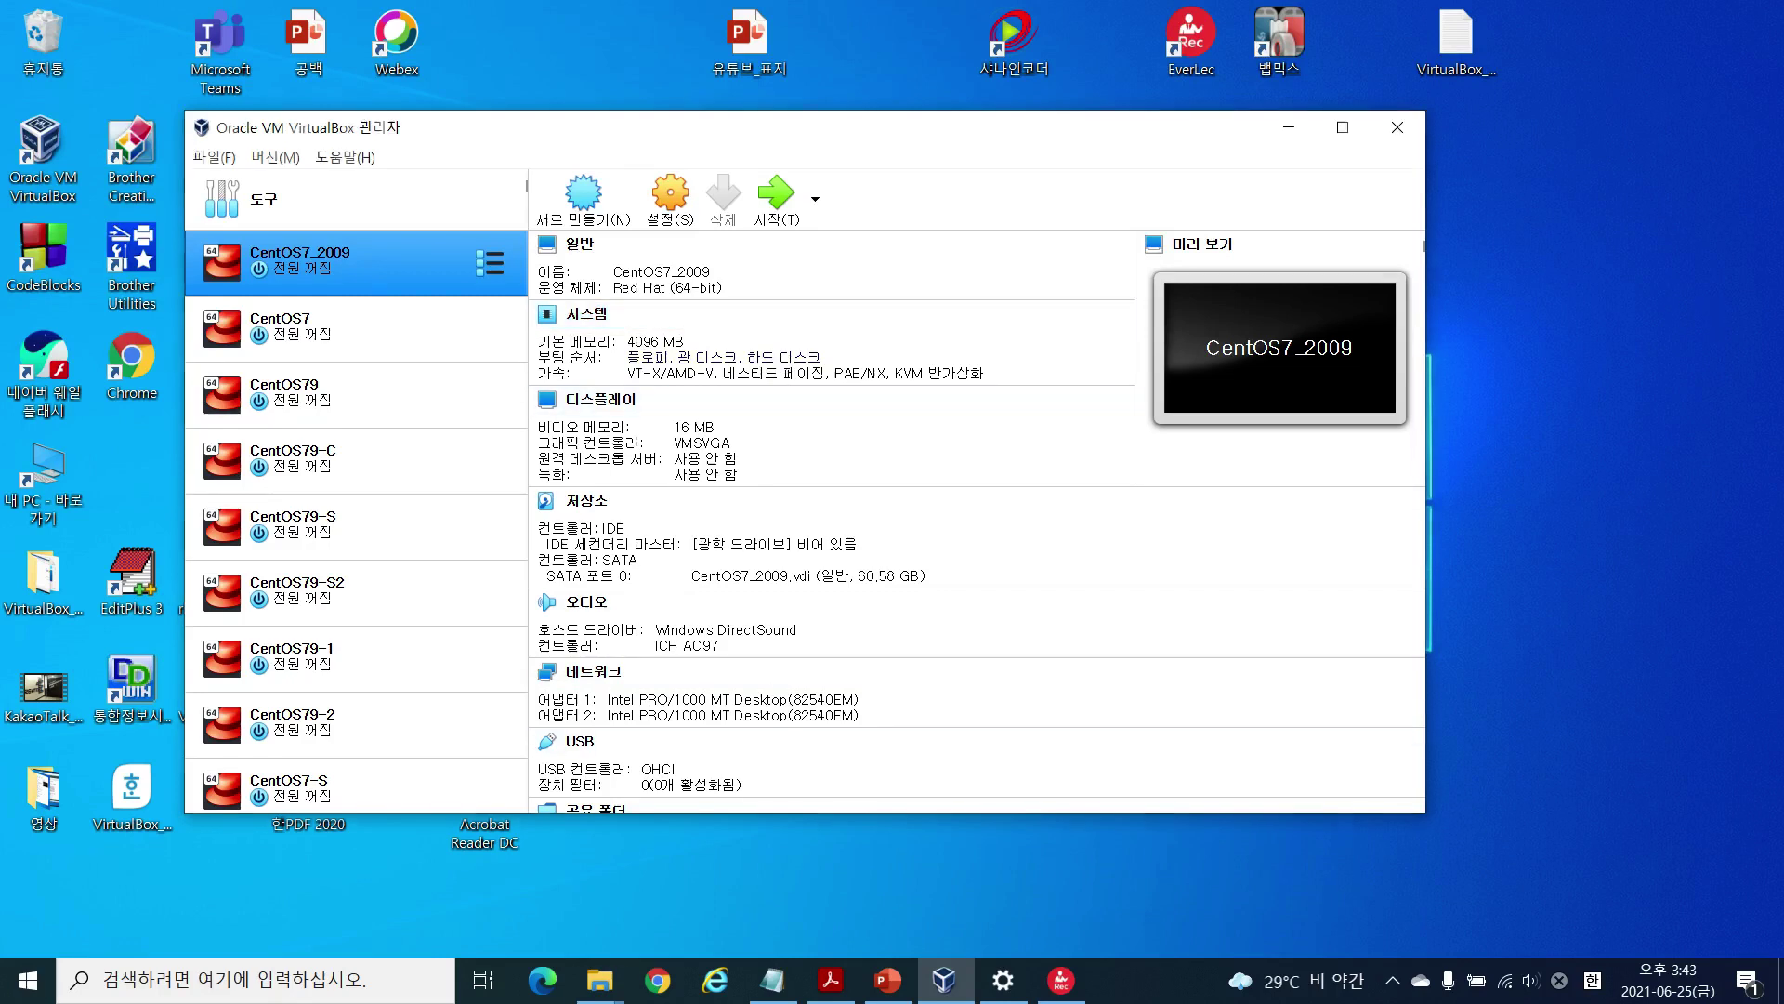
{"action": "key", "text": "super+e"}
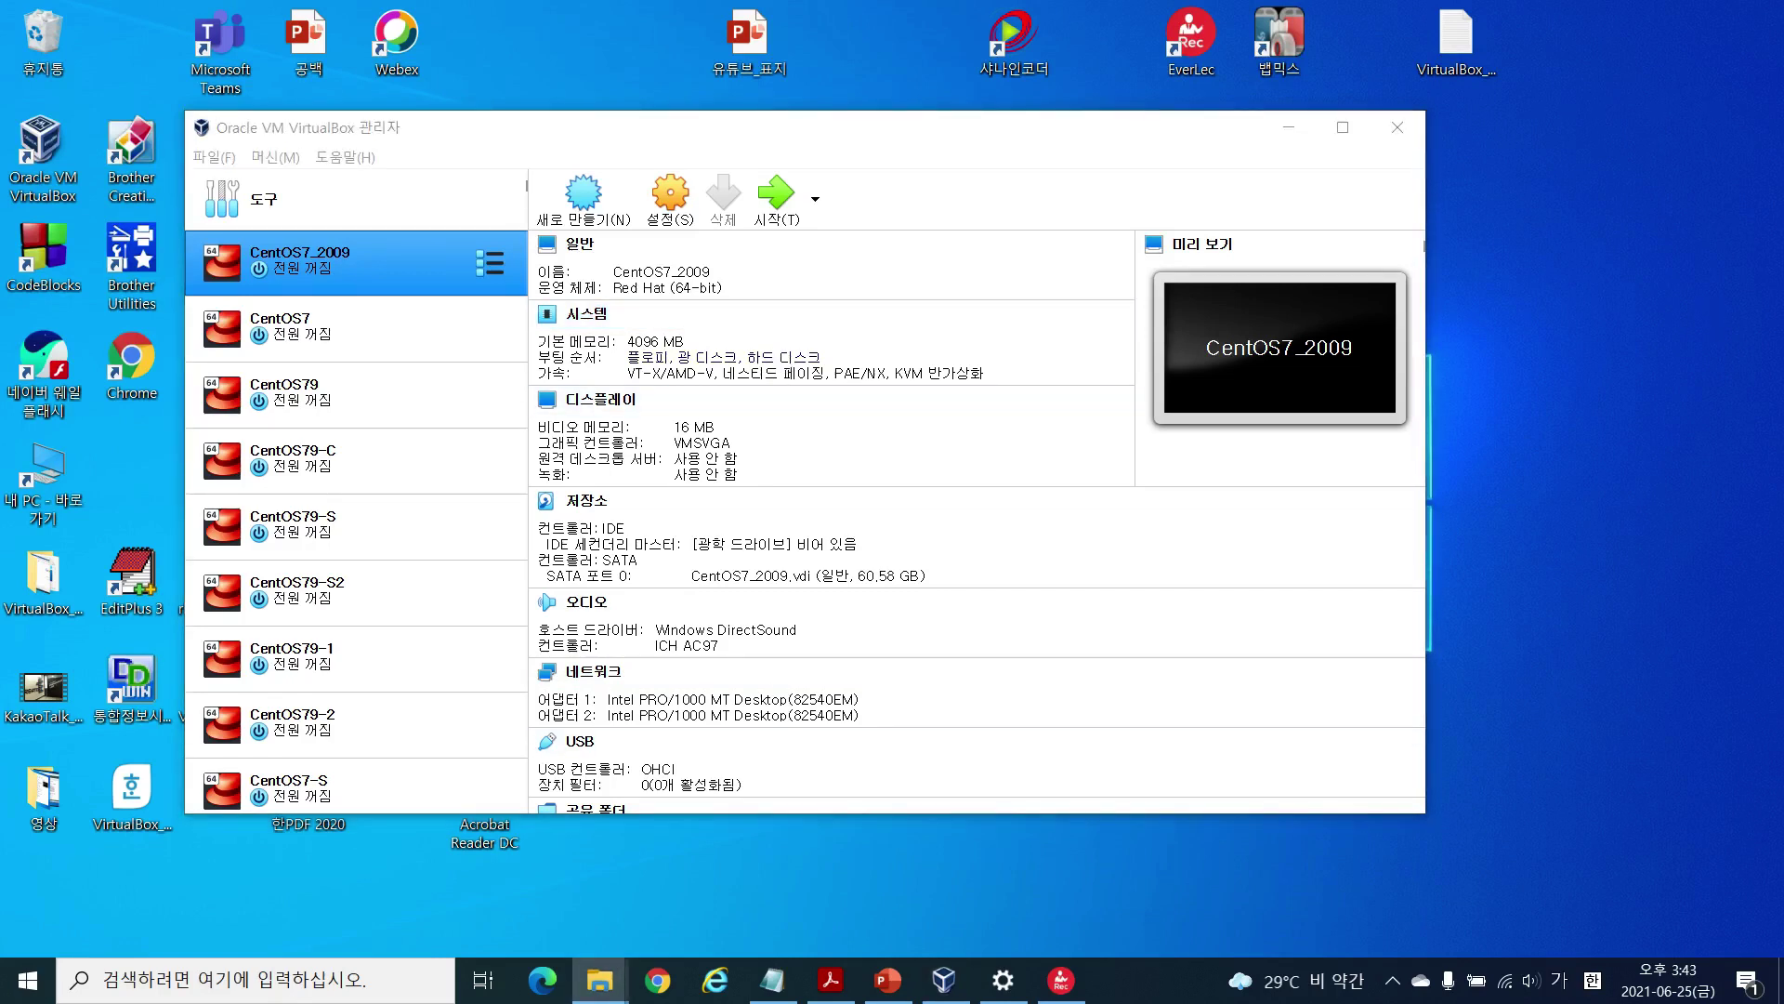
{"action": "left_click_drag", "start_coordinate": [535, 683], "coordinate": [495, 748]}
{"action": "mouse_move", "coordinate": [893, 667]}
{"action": "left_mouse_down"}
{"action": "mouse_move", "coordinate": [892, 726]}
{"action": "mouse_move", "coordinate": [511, 734]}
{"action": "mouse_move", "coordinate": [535, 703]}
{"action": "mouse_move", "coordinate": [833, 697]}
{"action": "mouse_move", "coordinate": [879, 725]}
{"action": "left_mouse_up"}
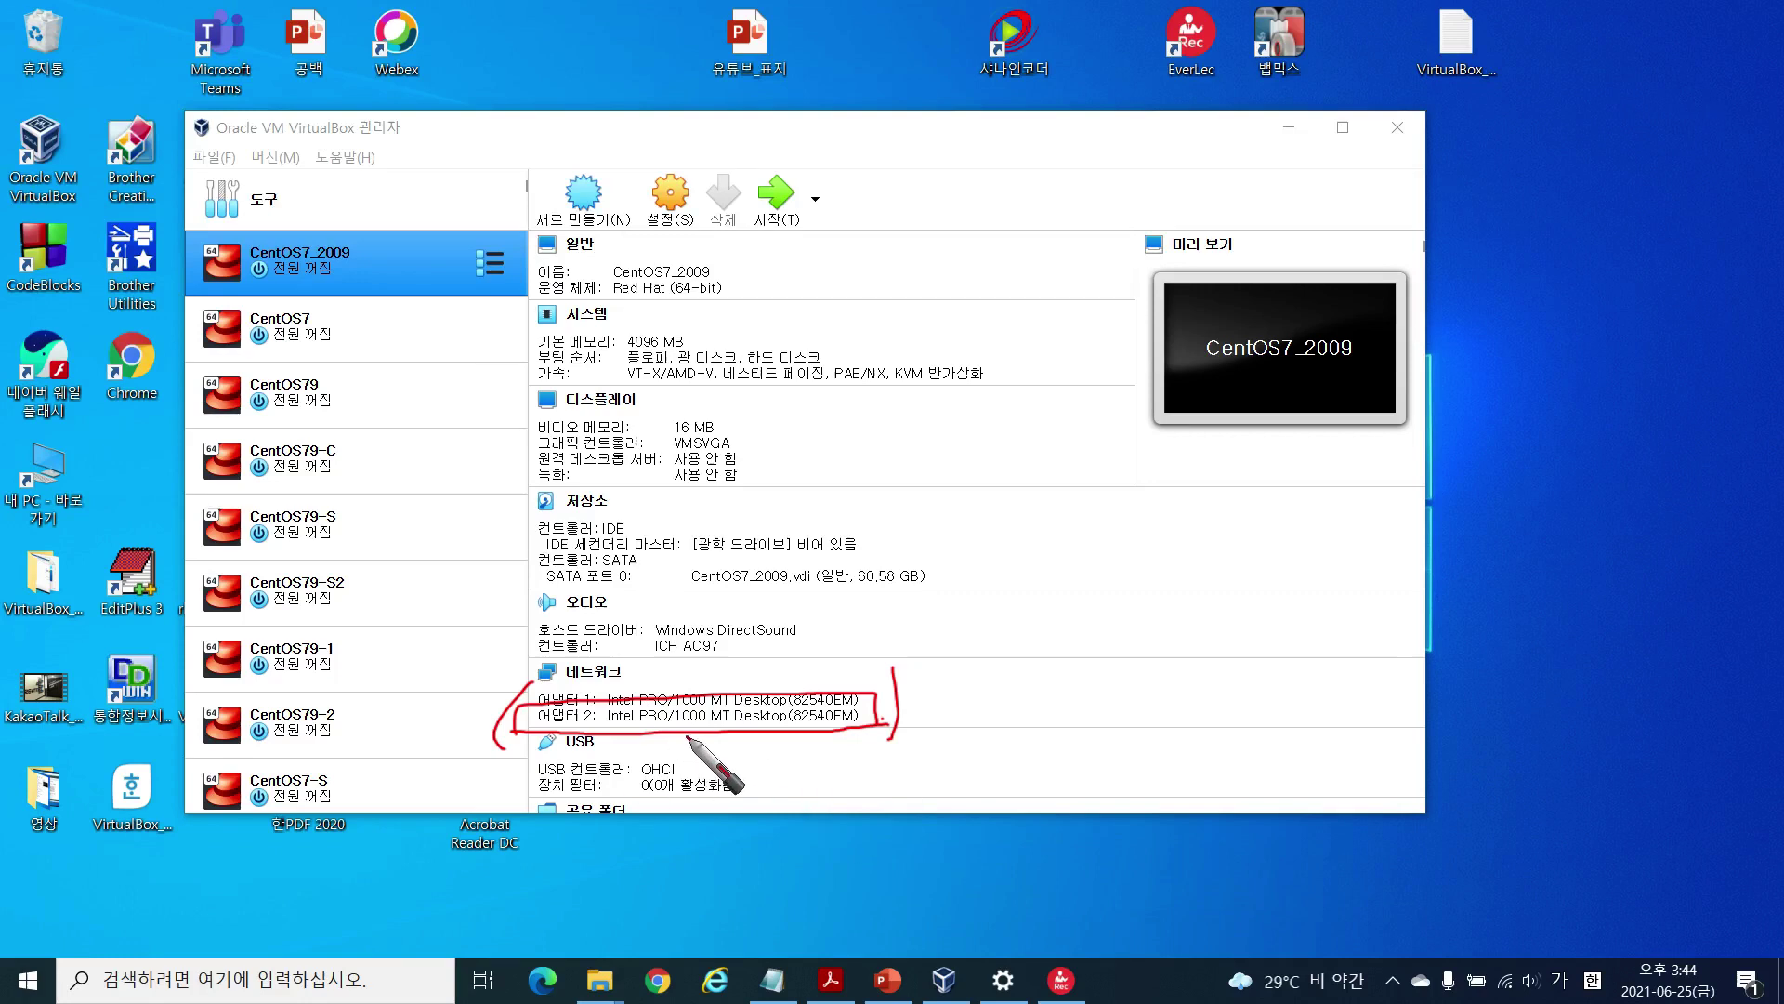
{"action": "key", "text": "Escape"}
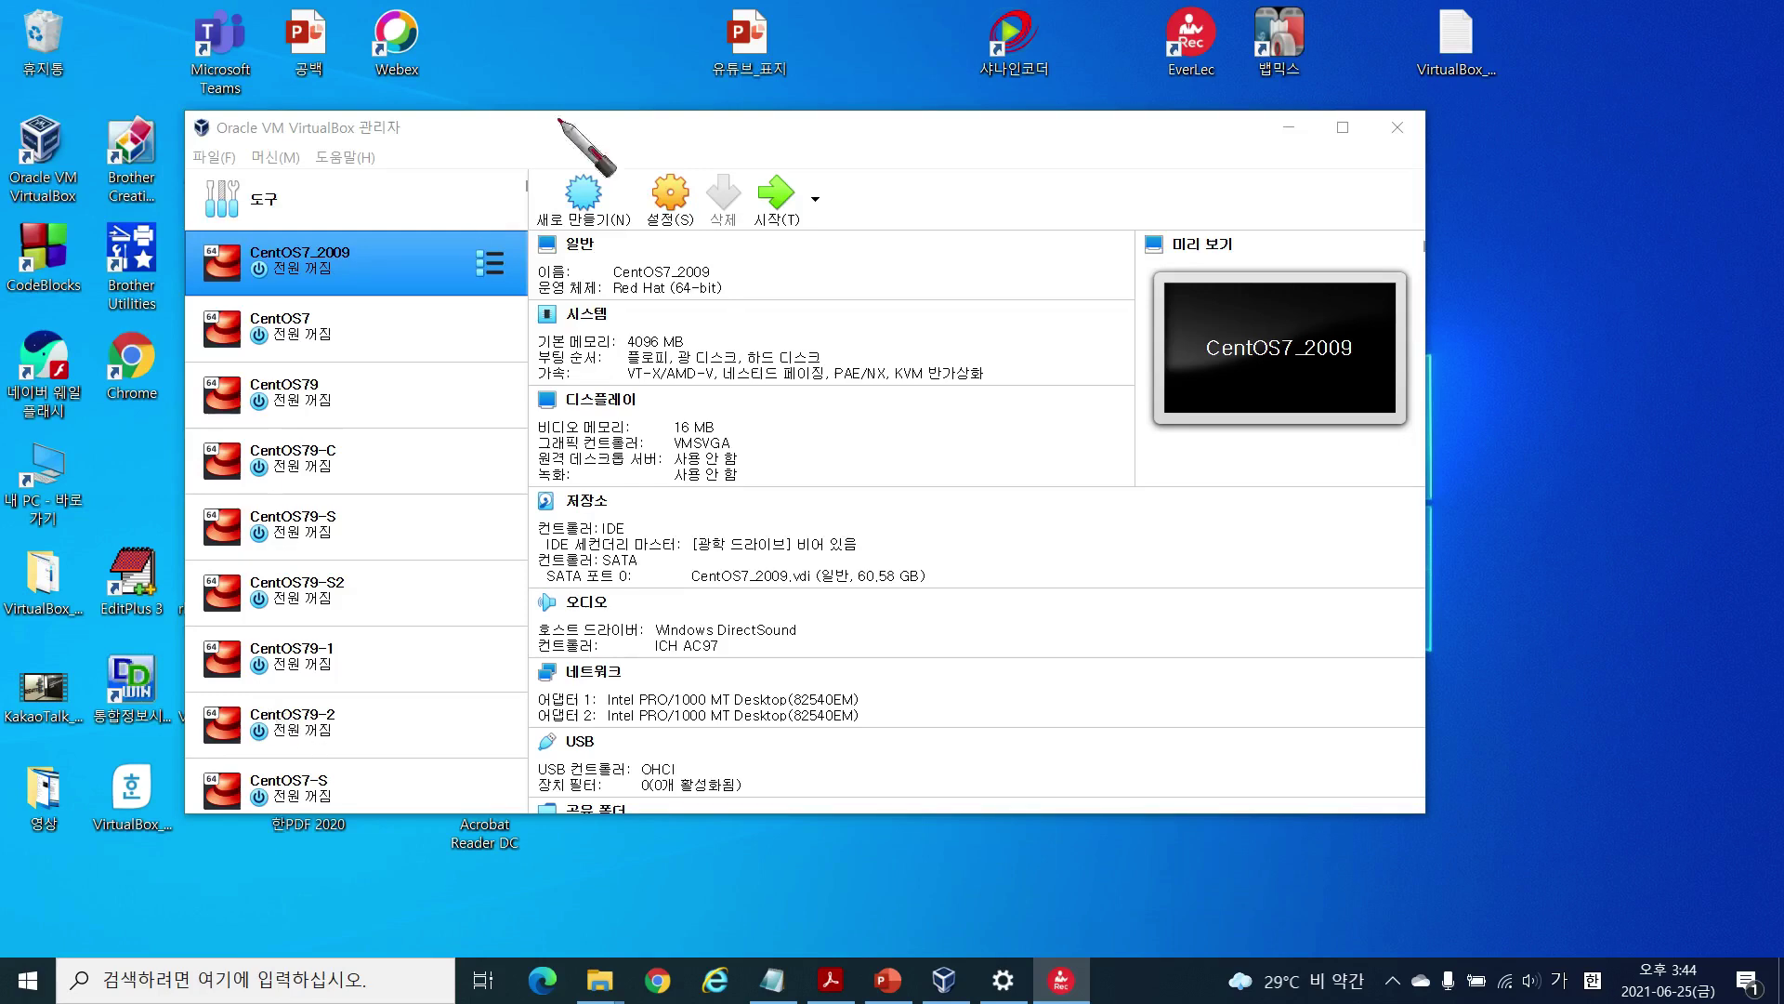
Step: Start cloning CentOS7_2009 and rename the clone from 'CentOS7_2009 복제' to CentOS7_2009_2
{"action": "right_click", "coordinate": [407, 272]}
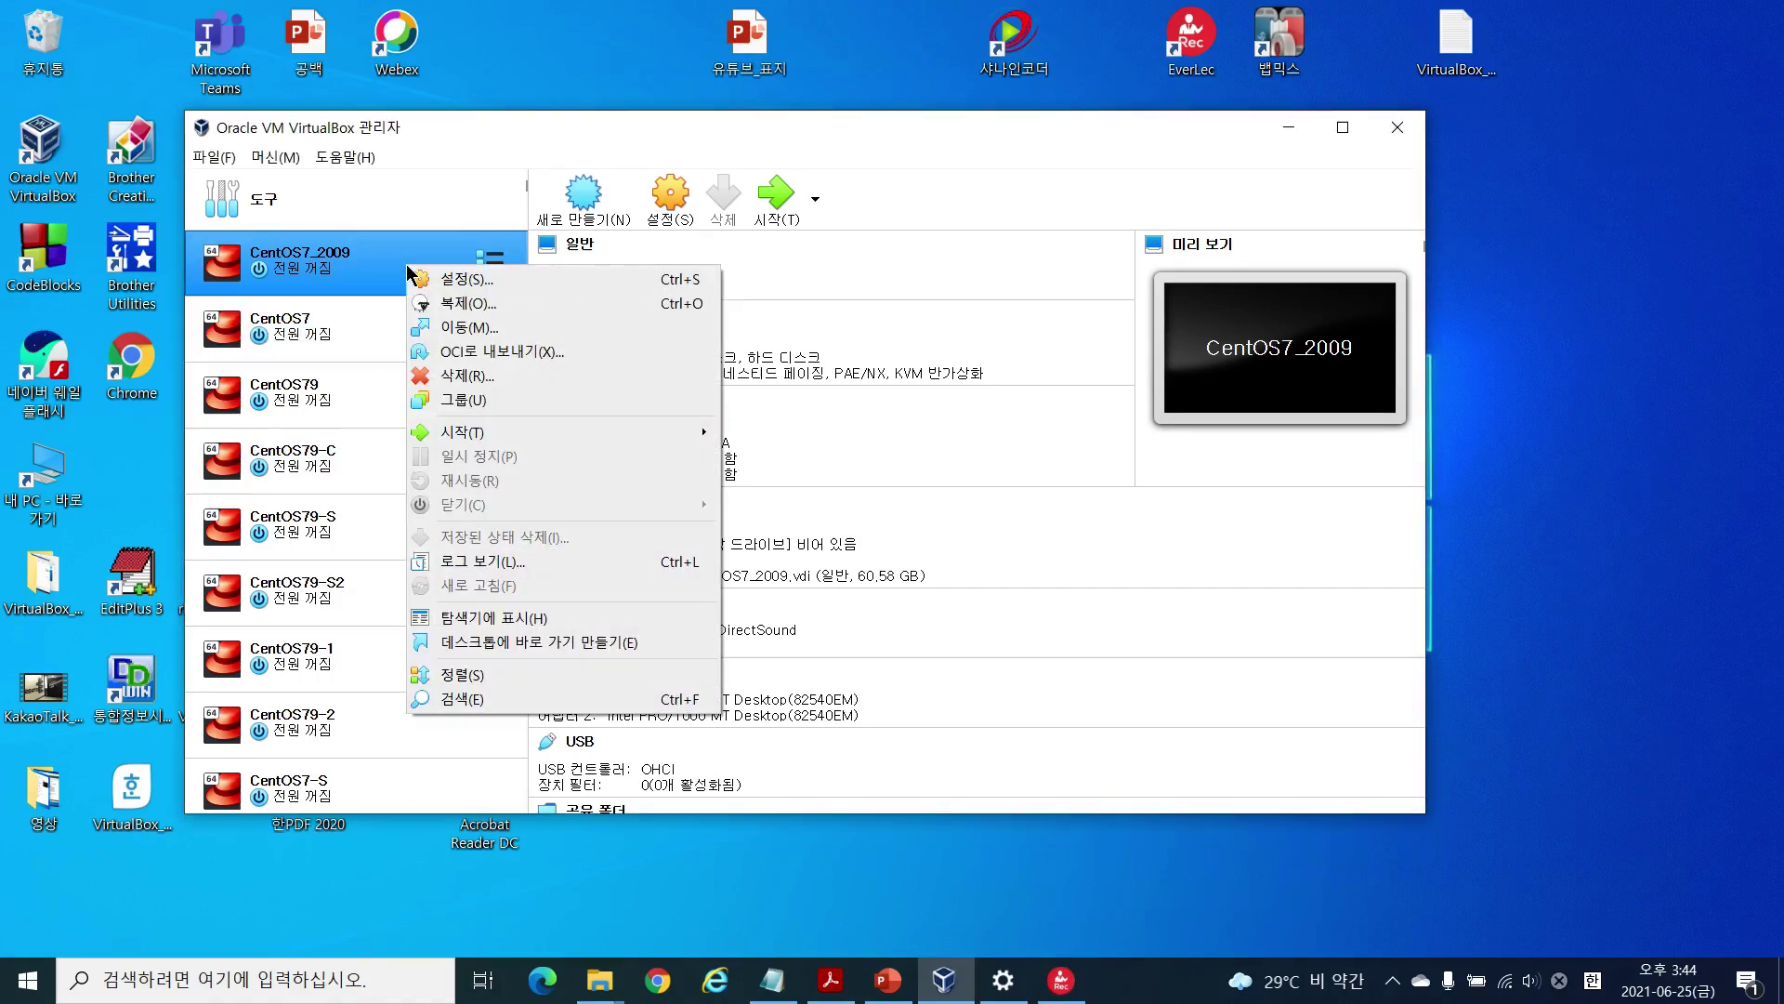
{"action": "left_click", "coordinate": [511, 308]}
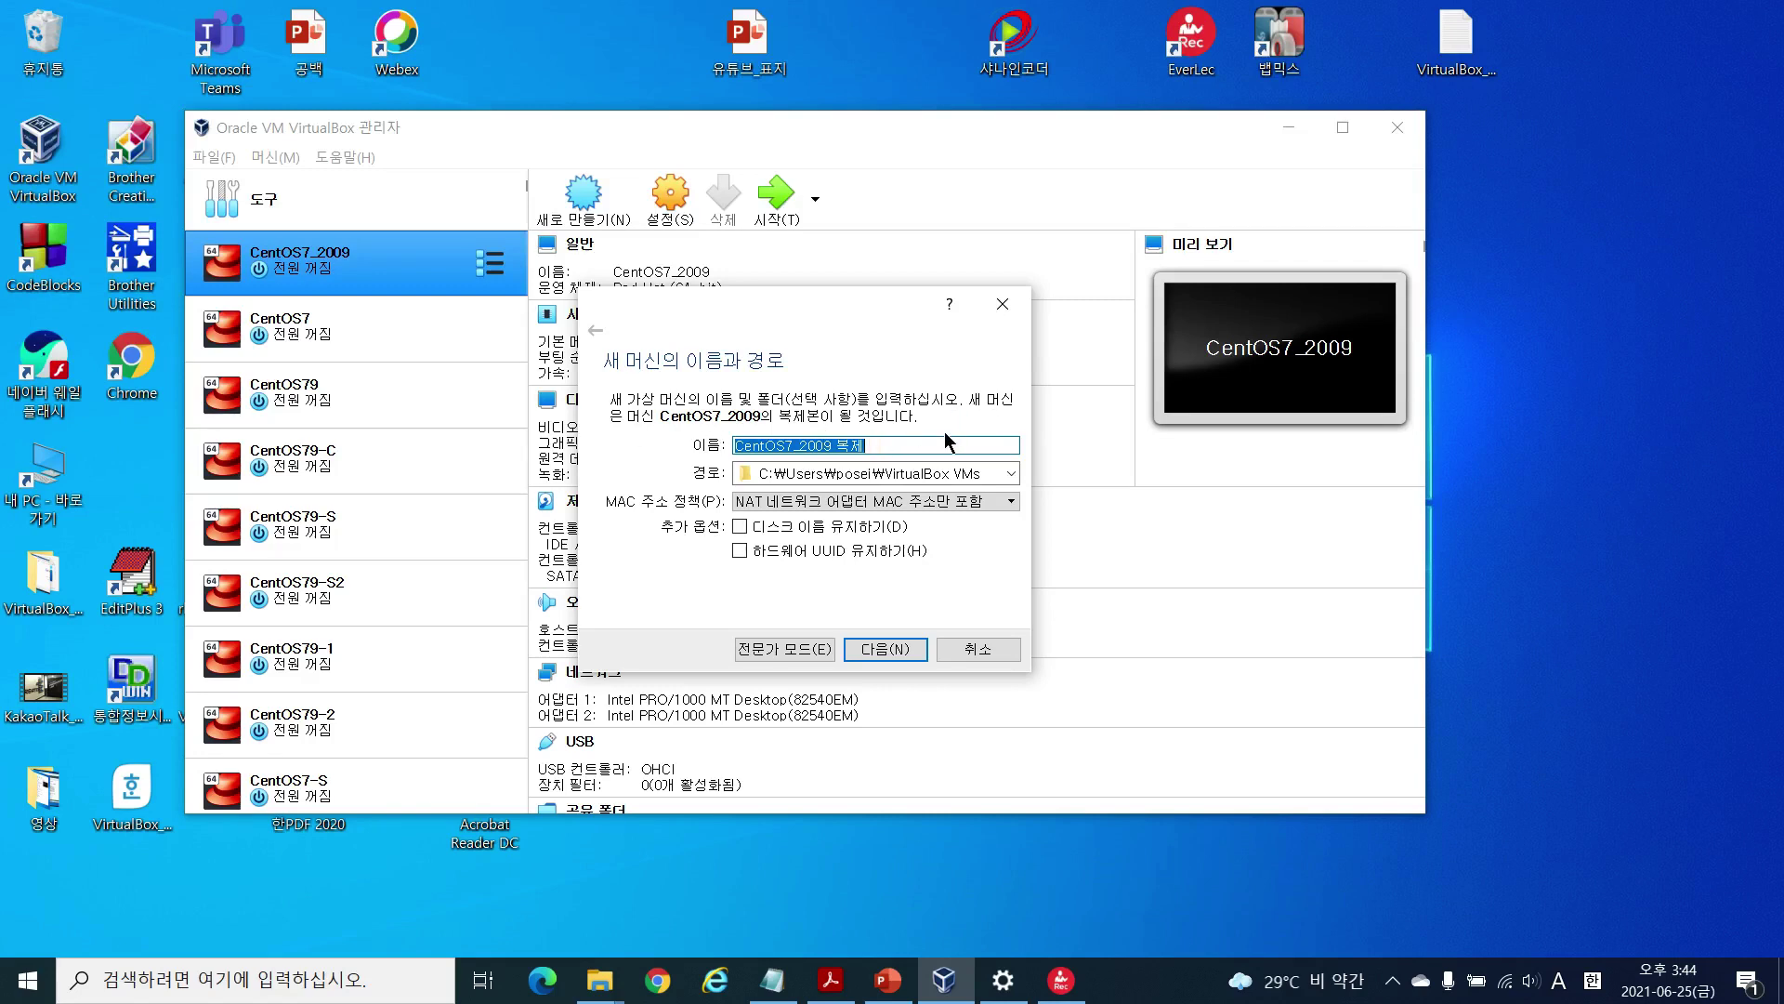
{"action": "left_click", "coordinate": [910, 446]}
{"action": "key", "text": "BackSpace"}
{"action": "key", "text": "BackSpace"}
{"action": "key", "text": "BackSpace"}
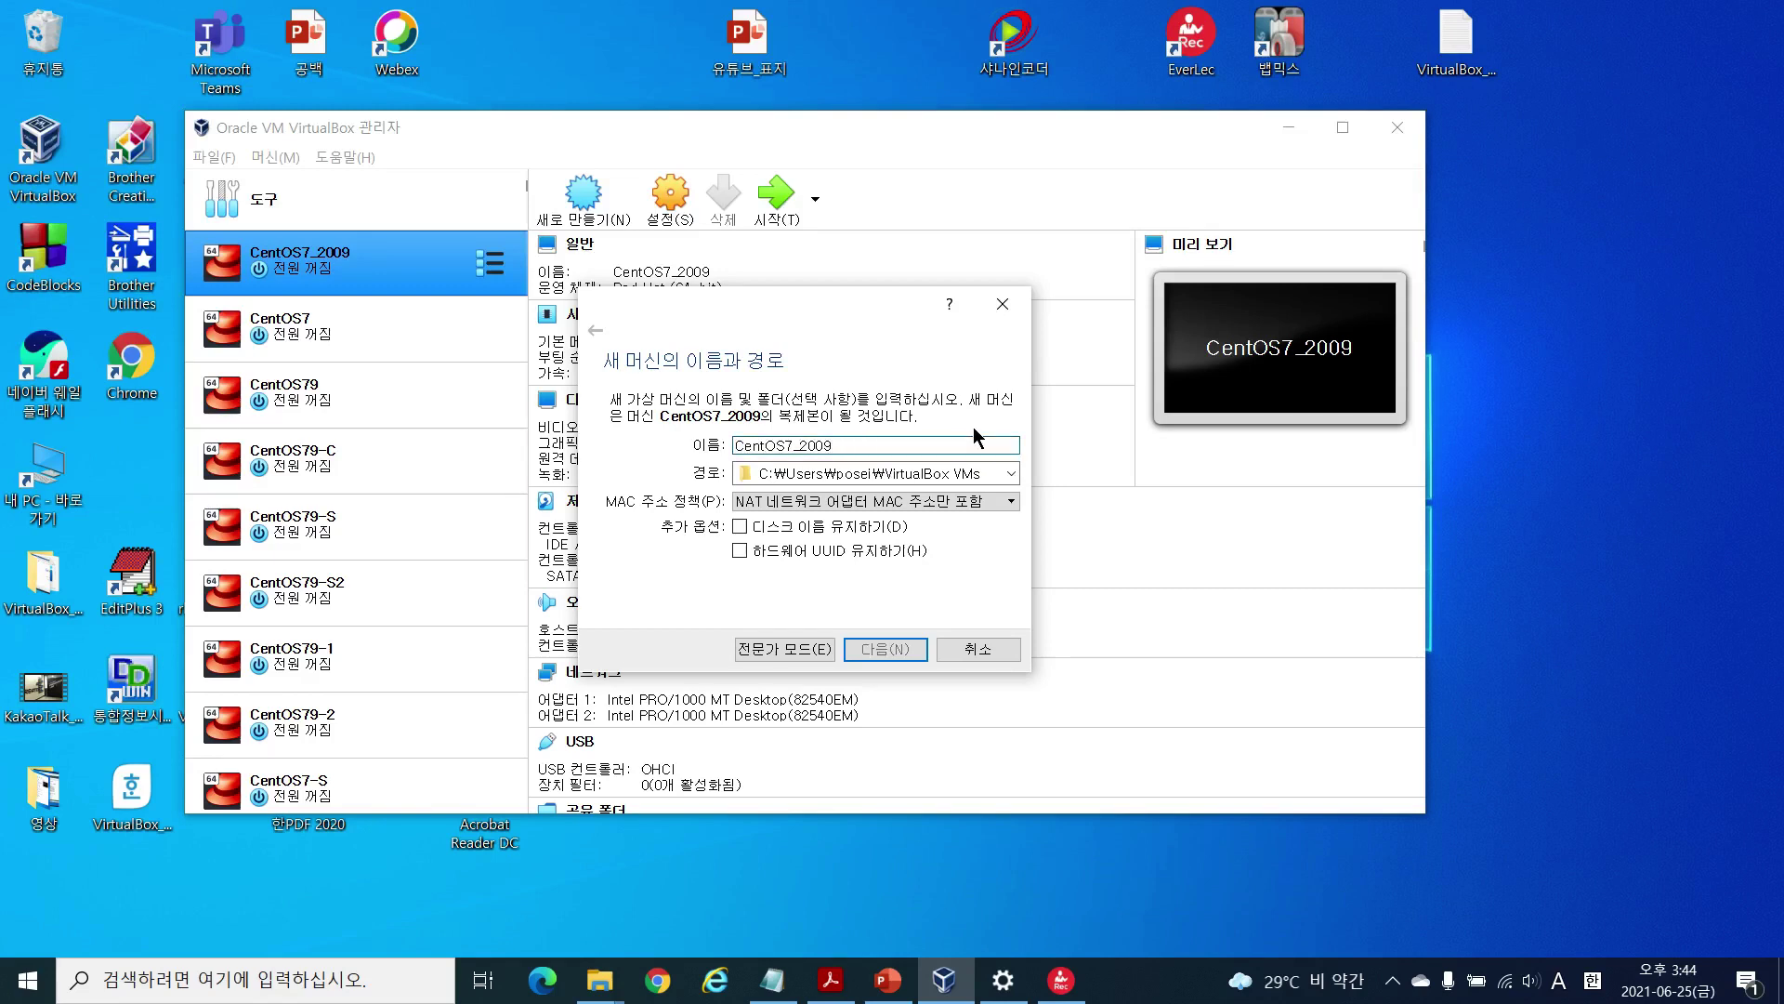
{"action": "type", "text": "_2"}
Step: Set the clone's folder to D:\CentOS79_2009_VDI and advance to the clone type page
{"action": "left_click", "coordinate": [1013, 475]}
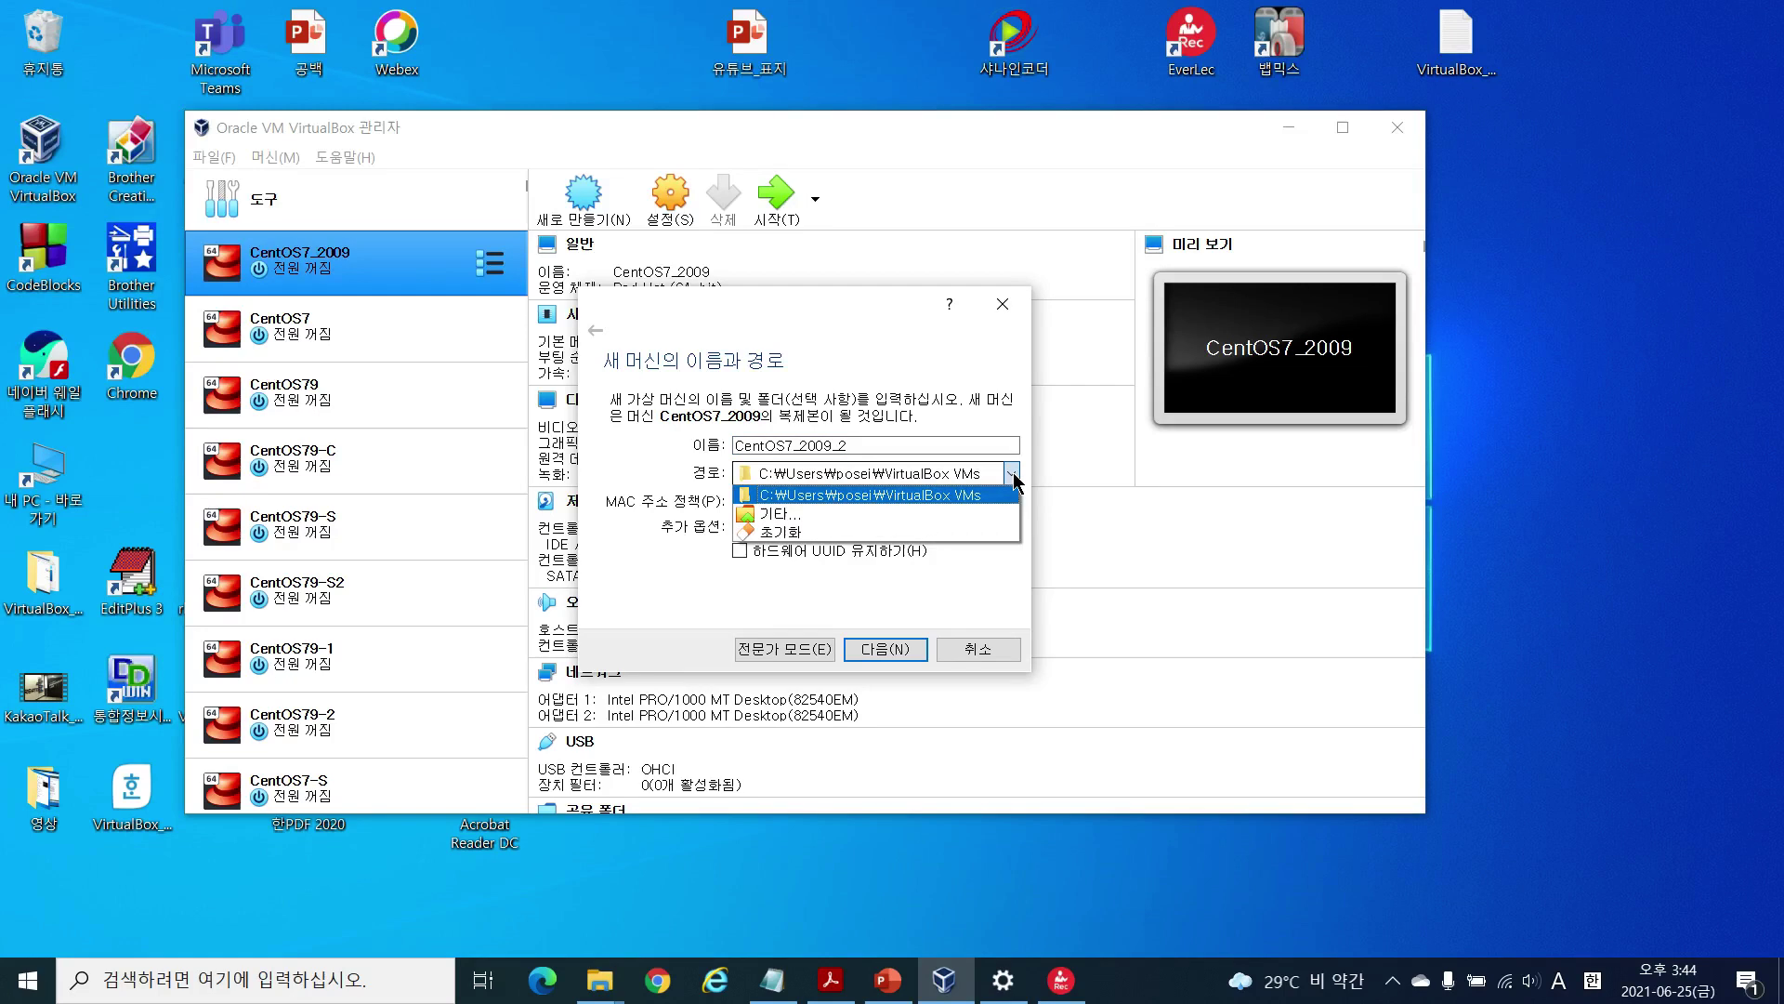
{"action": "left_click", "coordinate": [898, 516]}
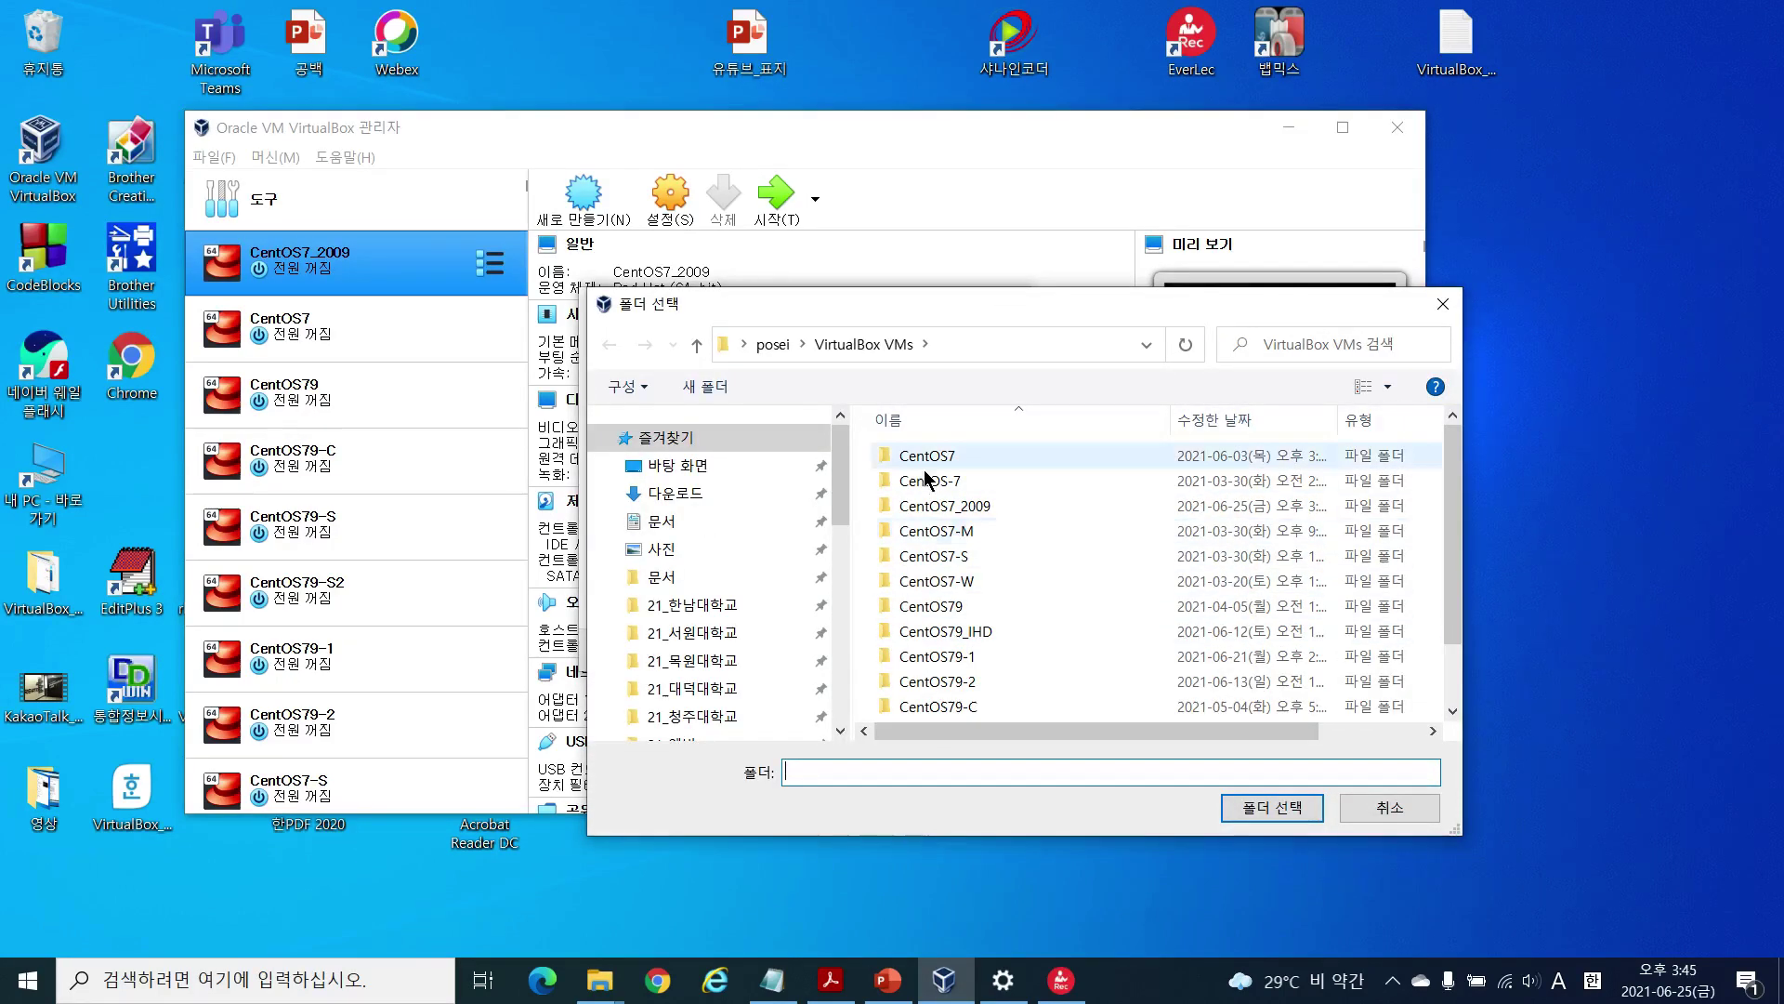
{"action": "left_click", "coordinate": [829, 493]}
{"action": "left_click_drag", "start_coordinate": [842, 497], "coordinate": [842, 661]}
{"action": "left_click", "coordinate": [657, 466]}
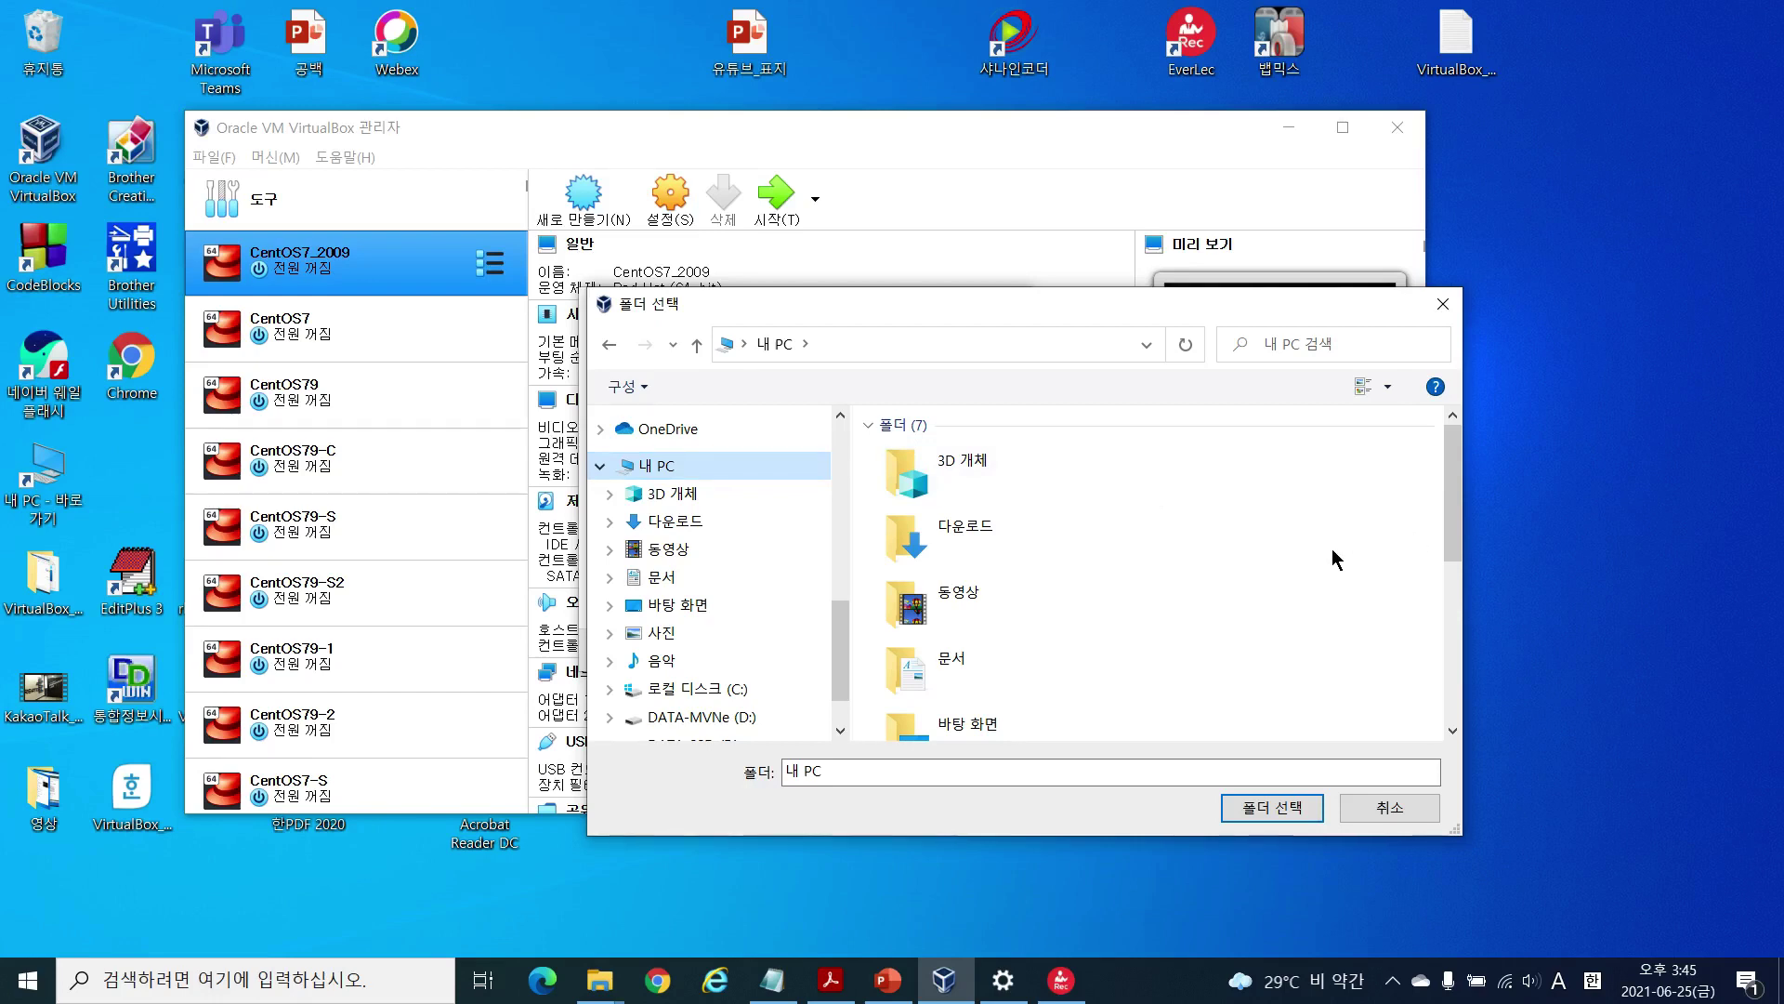
{"action": "scroll", "coordinate": [1331, 549], "scroll_direction": "down", "scroll_amount": 3}
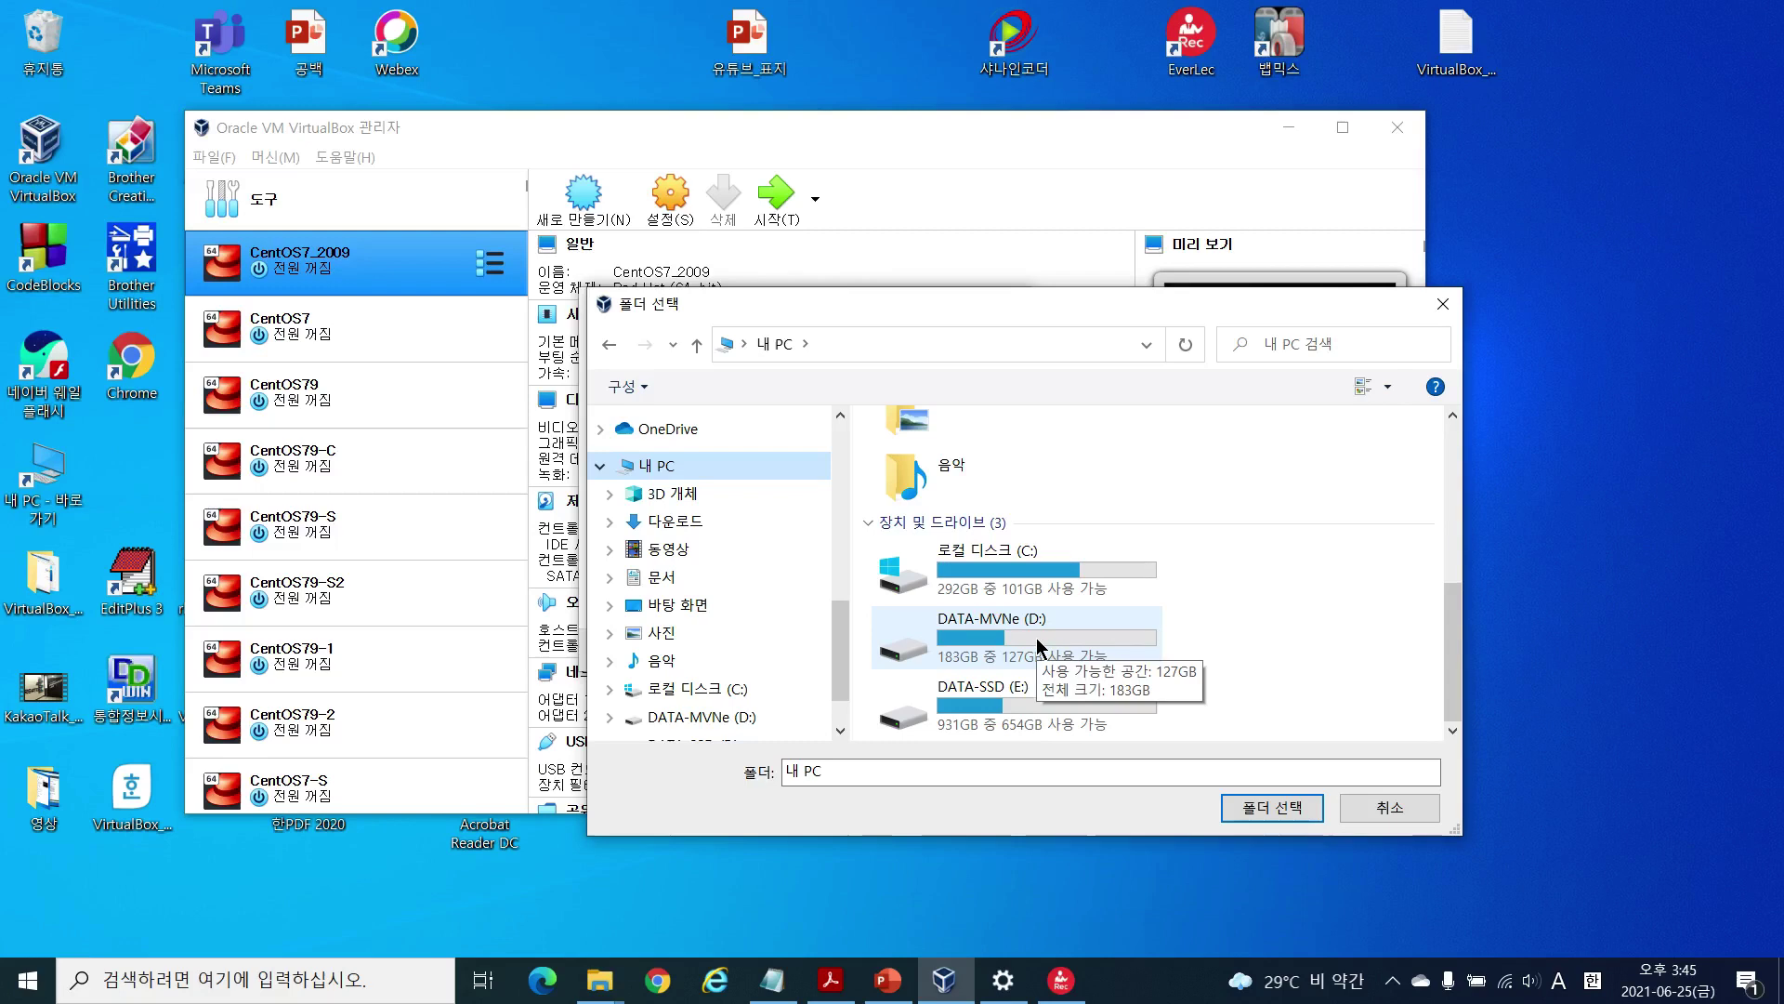
{"action": "left_click", "coordinate": [1026, 637]}
{"action": "double_click", "coordinate": [1026, 637]}
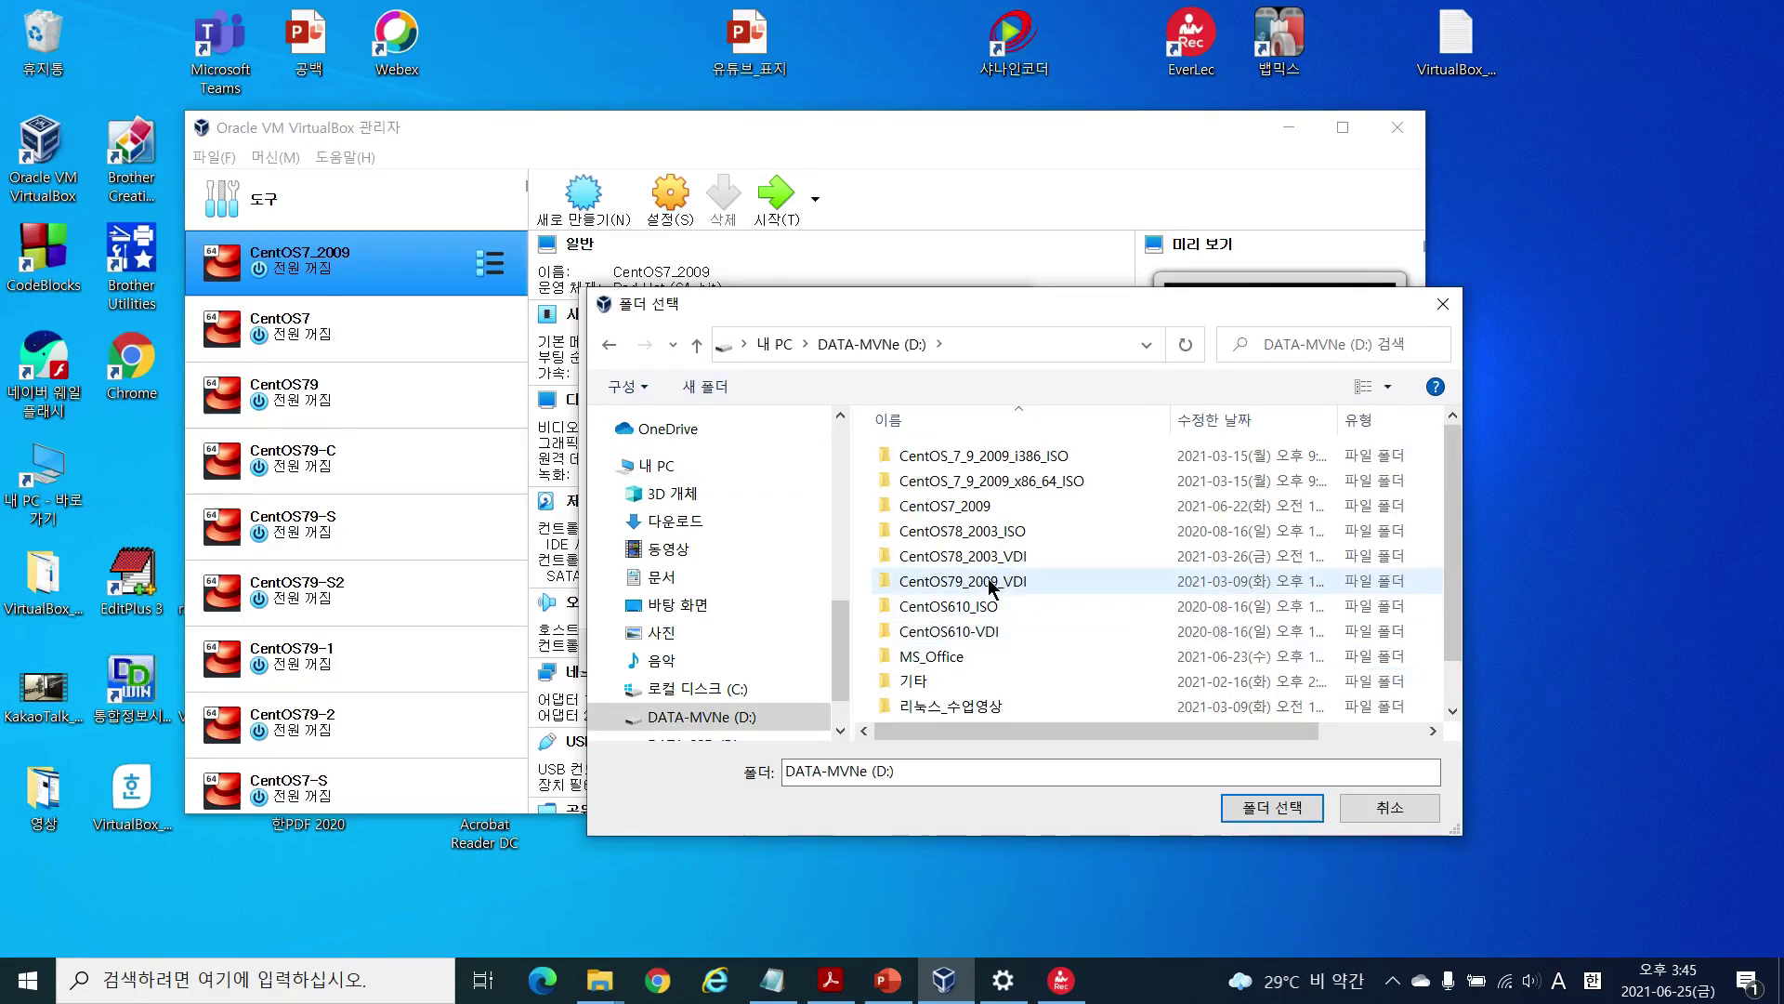
{"action": "left_click", "coordinate": [985, 582]}
{"action": "double_click", "coordinate": [985, 583]}
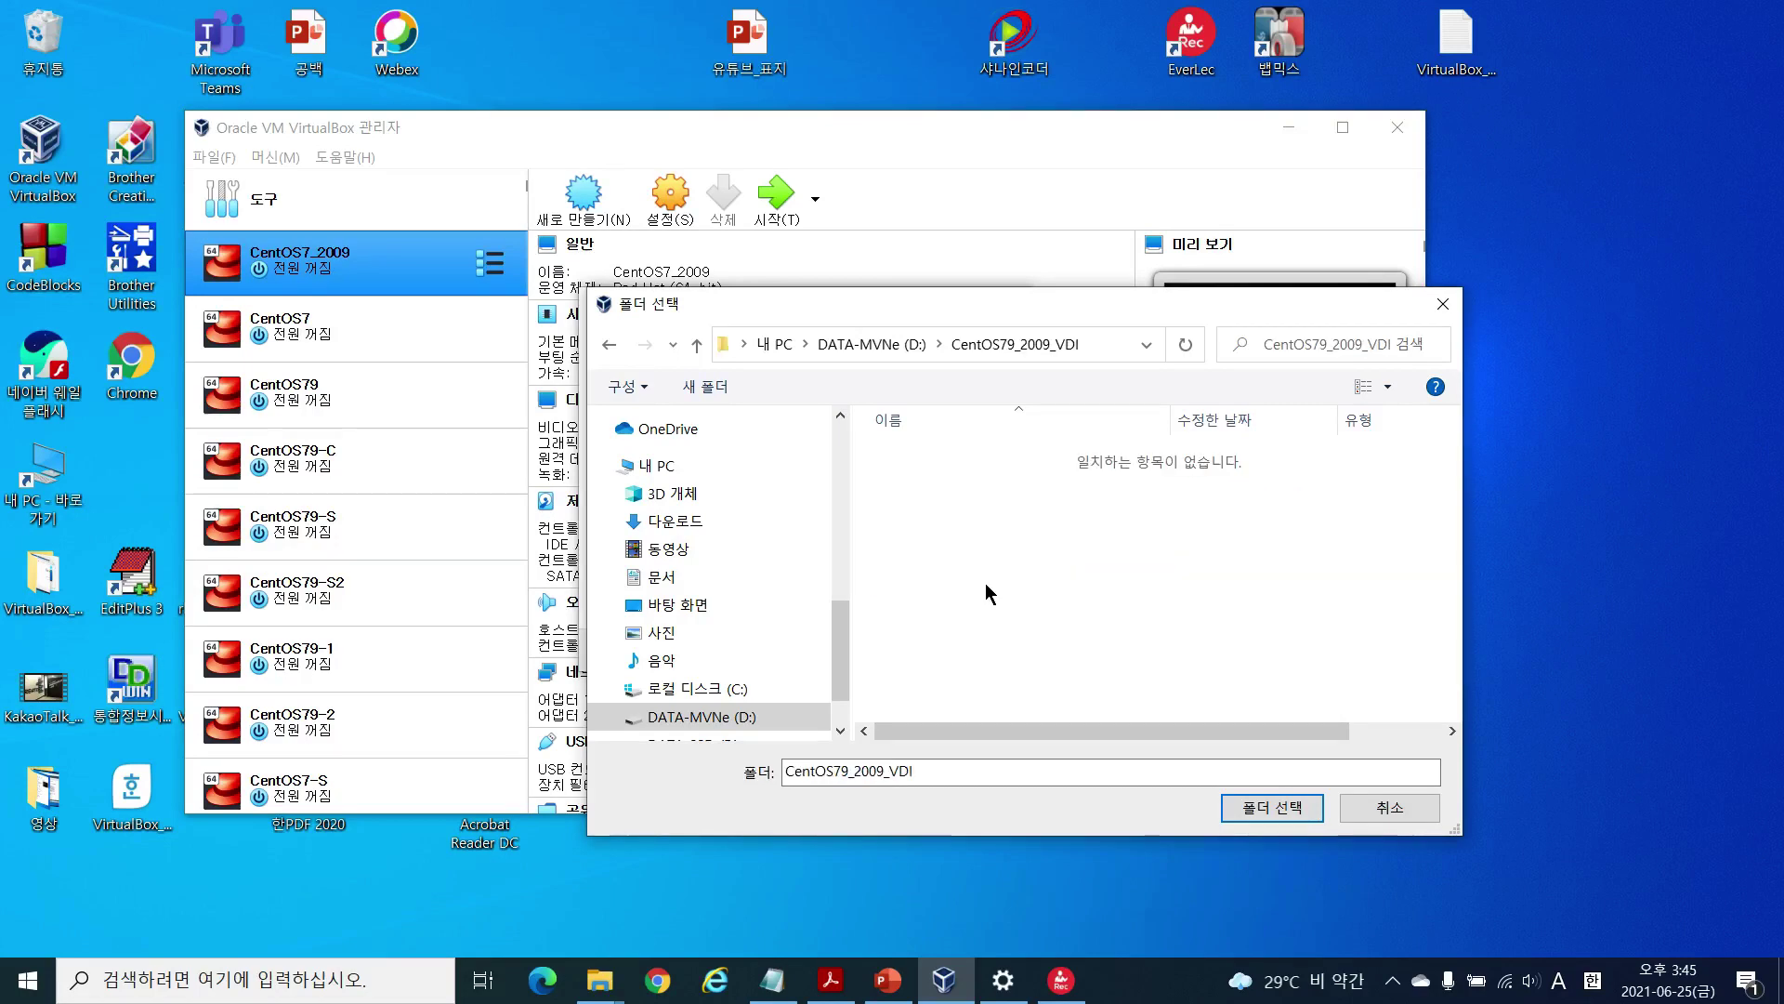
{"action": "left_click", "coordinate": [1278, 803]}
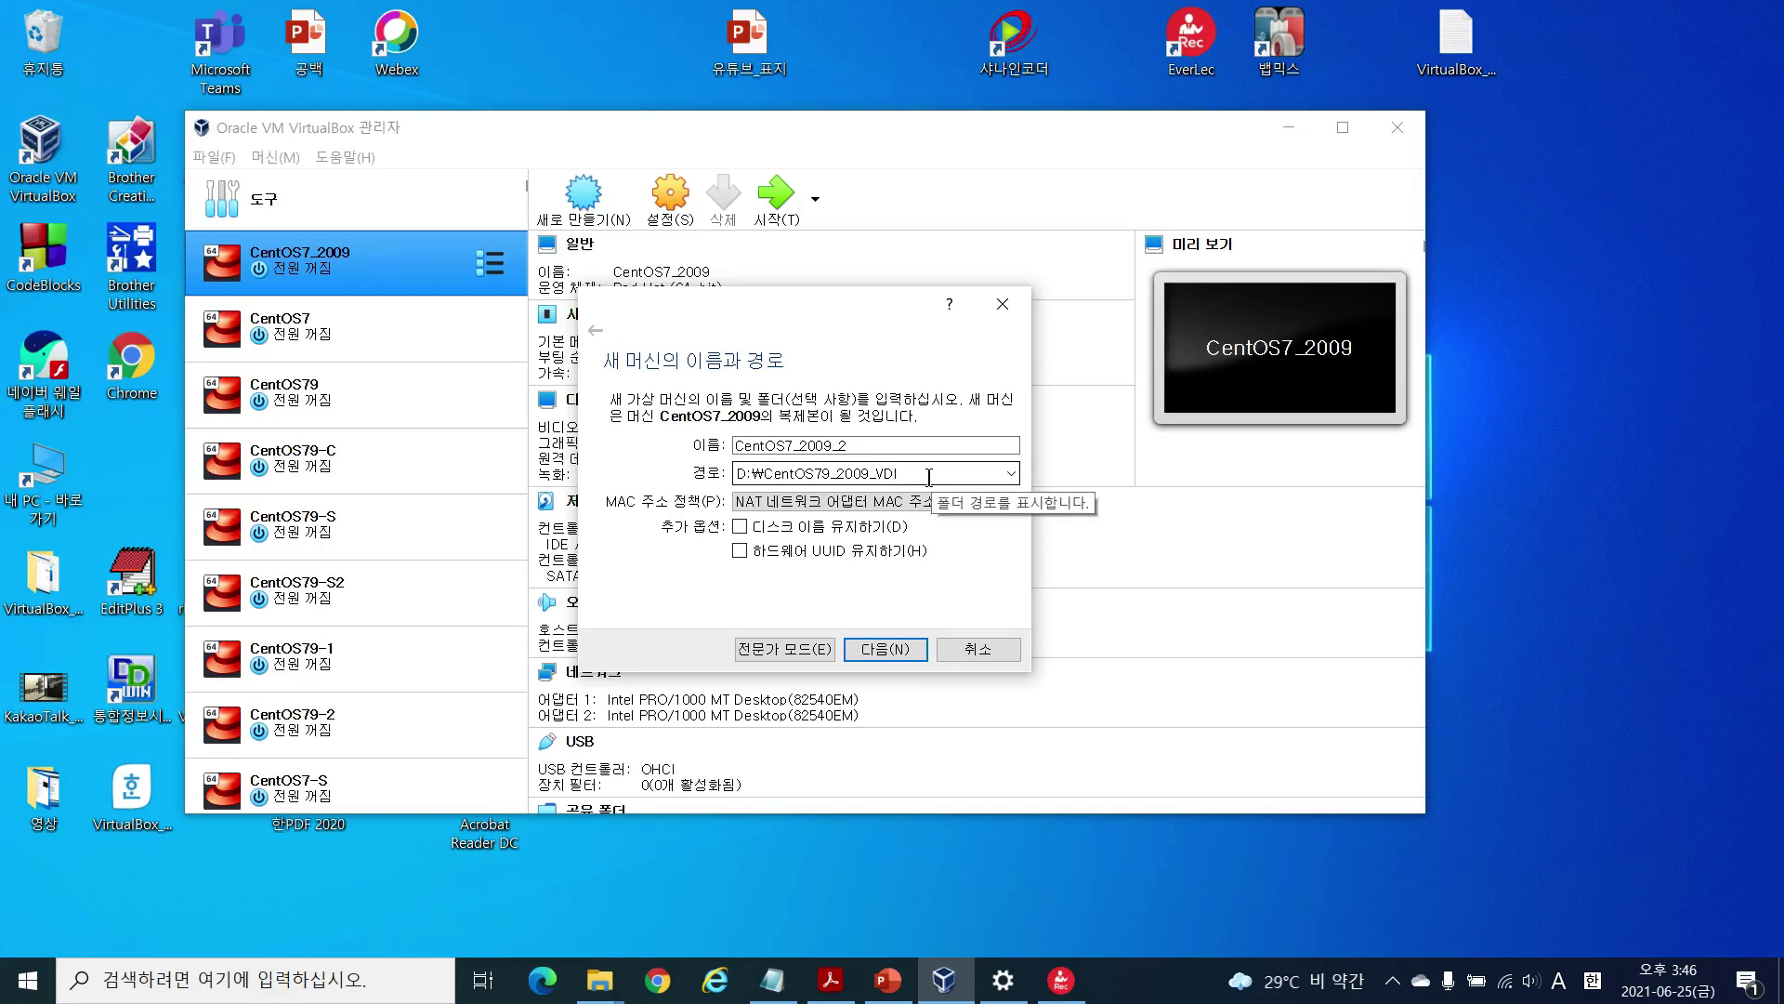
{"action": "left_click", "coordinate": [894, 654]}
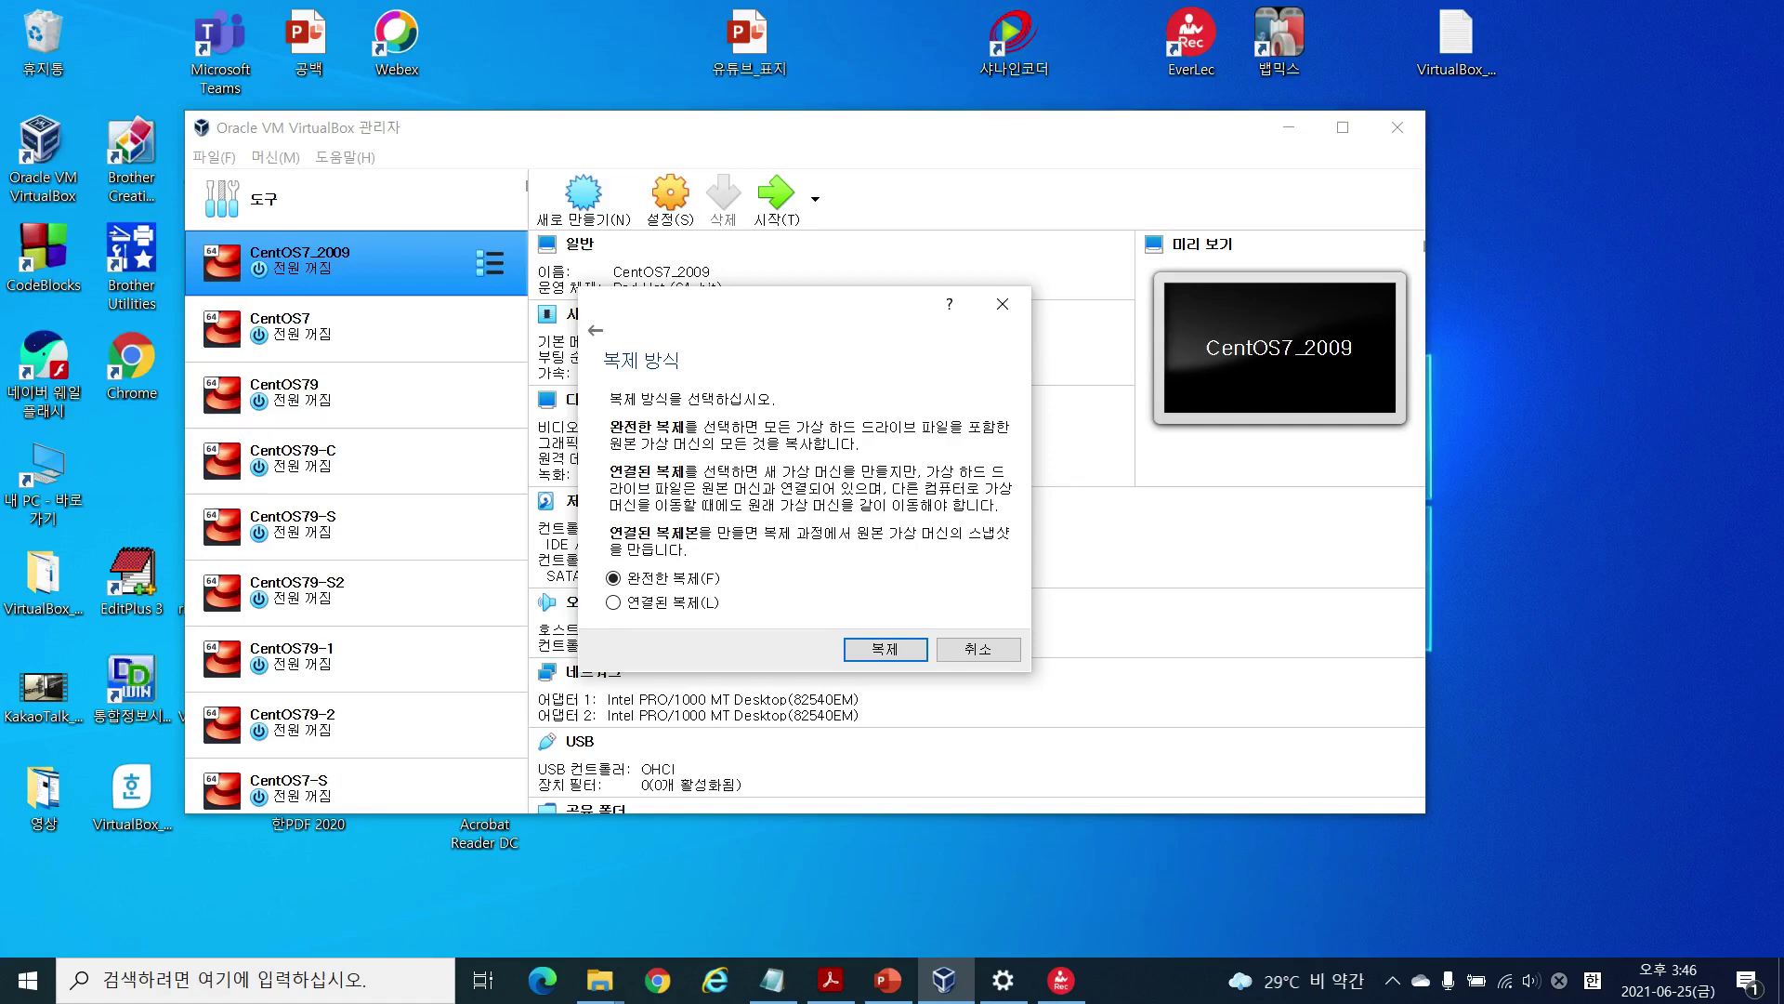
Step: Bring the CentOS79_2009_VDI File Explorer window back over the clone wizard
{"action": "key", "text": "super+e"}
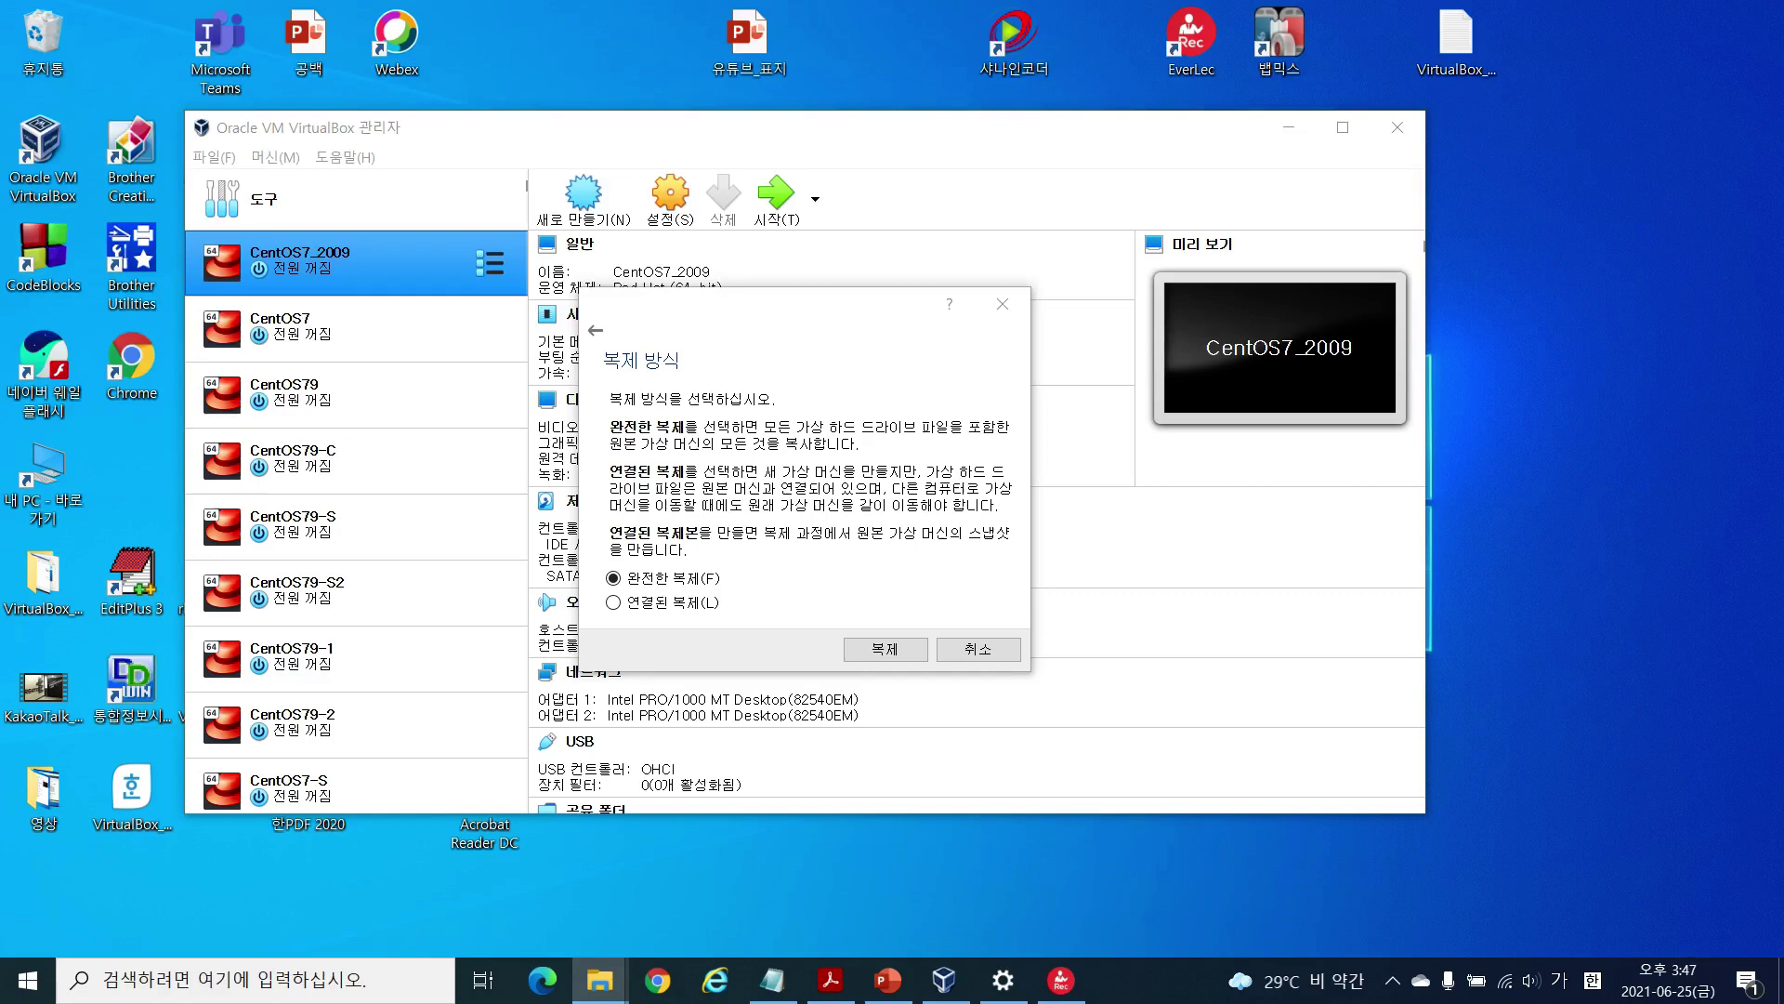
{"action": "left_click_drag", "start_coordinate": [1783, 191], "coordinate": [1036, 219]}
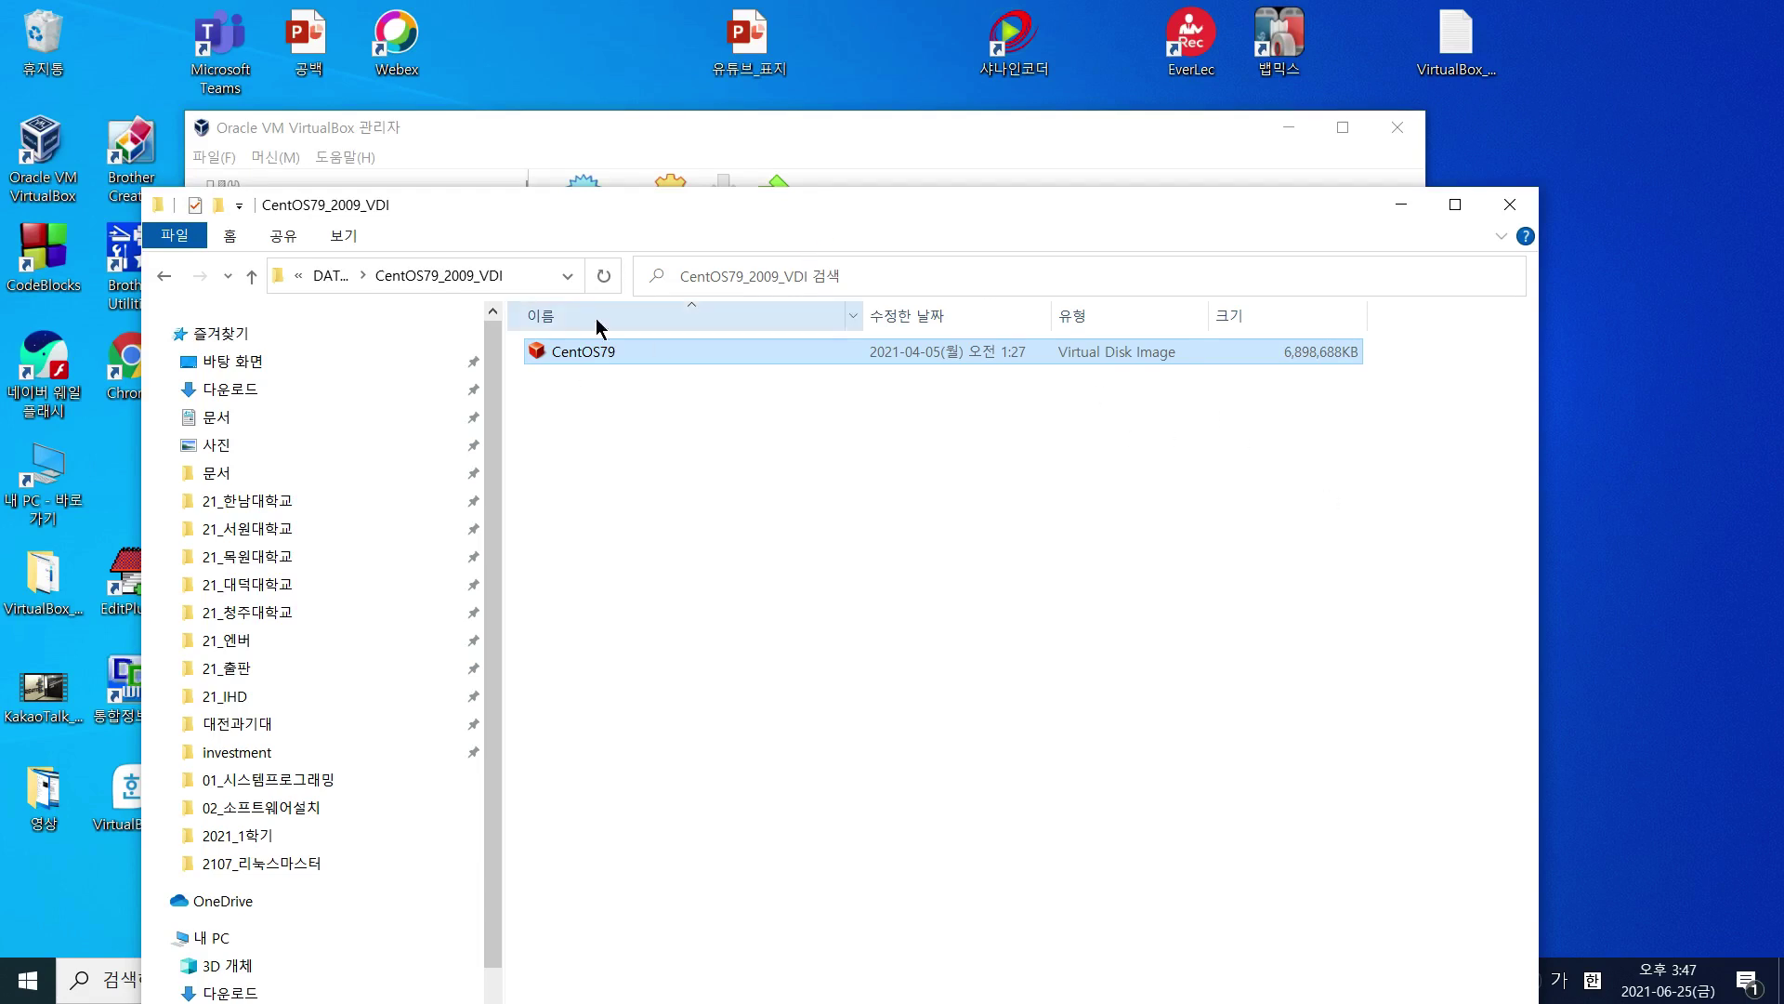
Step: Drag the File Explorer window off to the right, uncovering the clone type page
{"action": "left_click_drag", "start_coordinate": [696, 221], "coordinate": [1783, 221]}
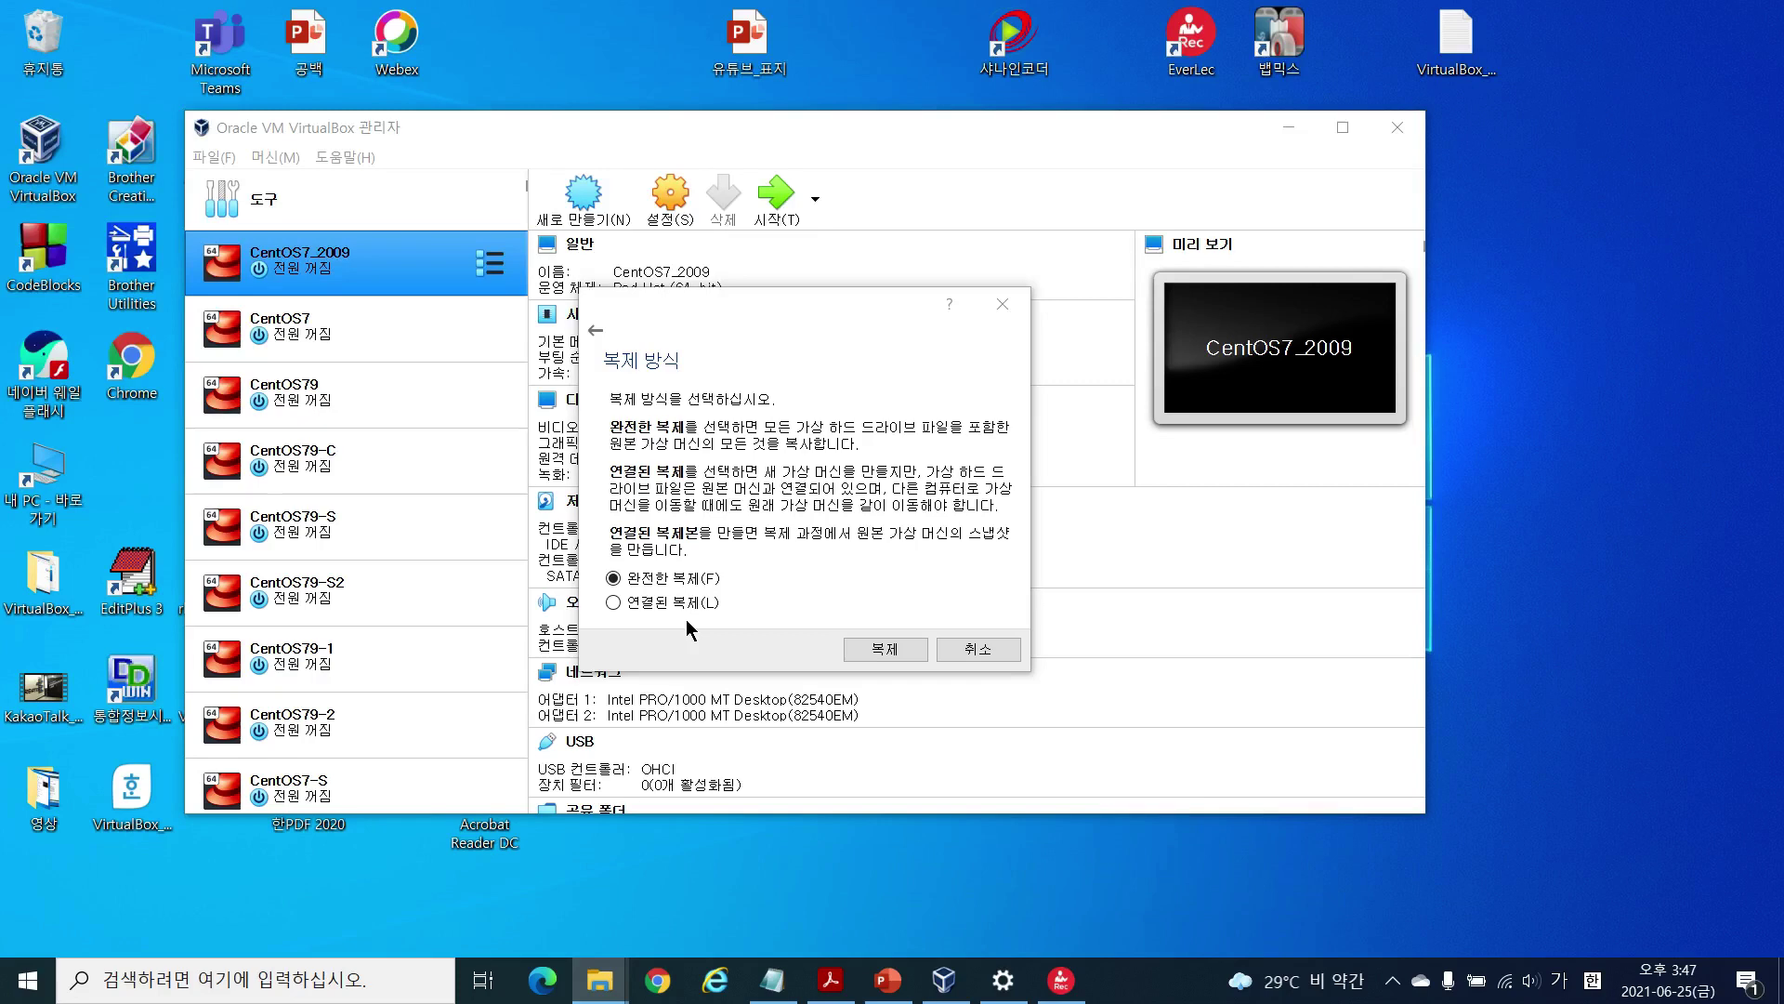
Step: Run the full clone and open the new CentOS7_2009_2 folder to watch its files appear
{"action": "left_click", "coordinate": [901, 655]}
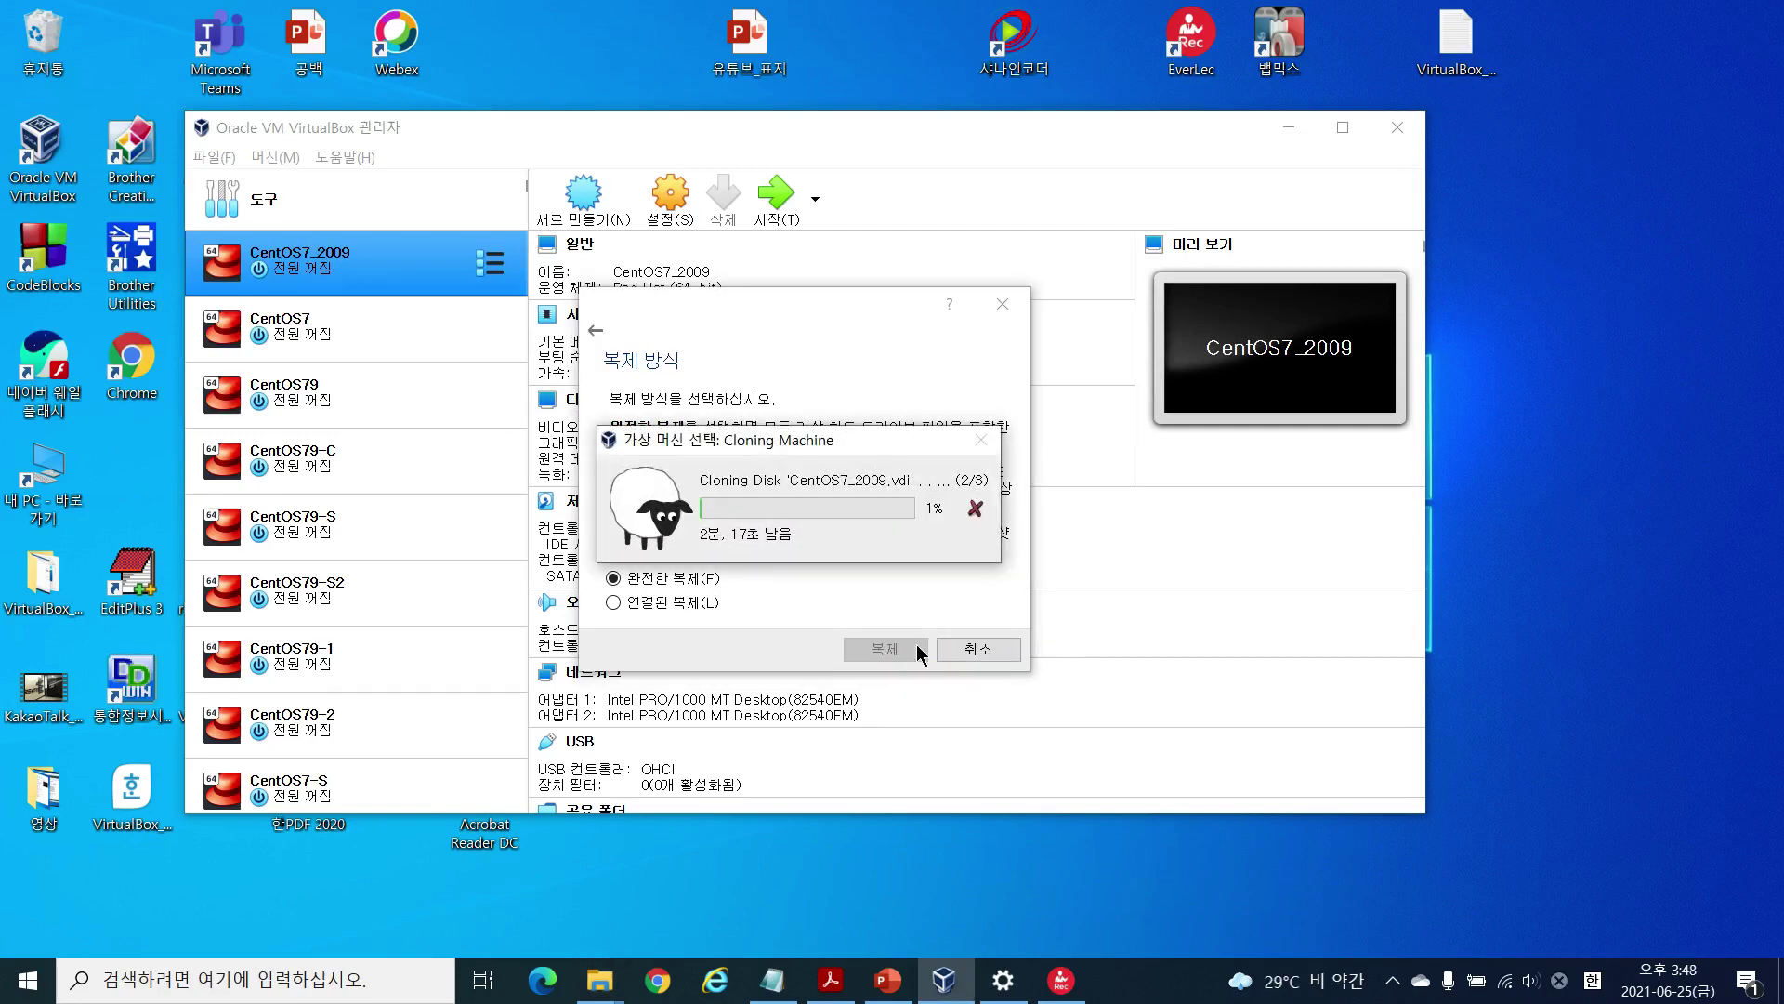
{"action": "left_click", "coordinate": [599, 979]}
{"action": "mouse_move", "coordinate": [1728, 339]}
{"action": "left_mouse_down"}
{"action": "mouse_move", "coordinate": [1722, 630]}
{"action": "mouse_move", "coordinate": [1150, 677]}
{"action": "left_mouse_up"}
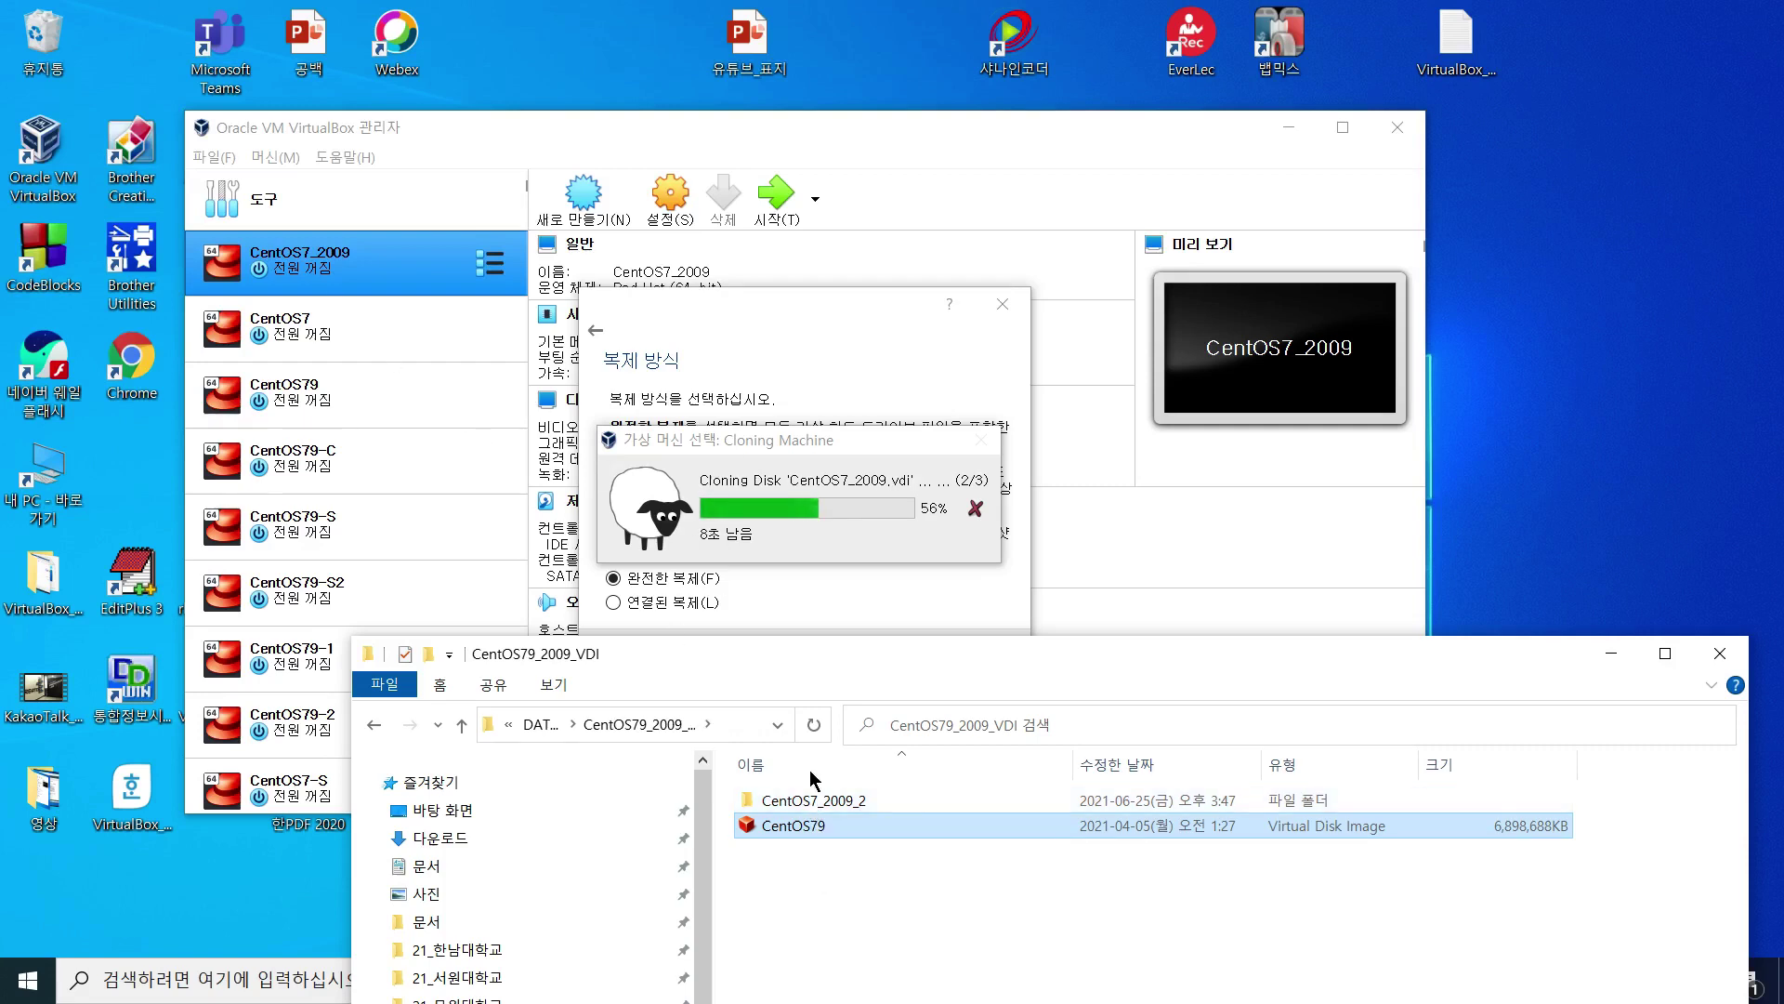
{"action": "left_click", "coordinate": [834, 803]}
{"action": "double_click", "coordinate": [831, 801]}
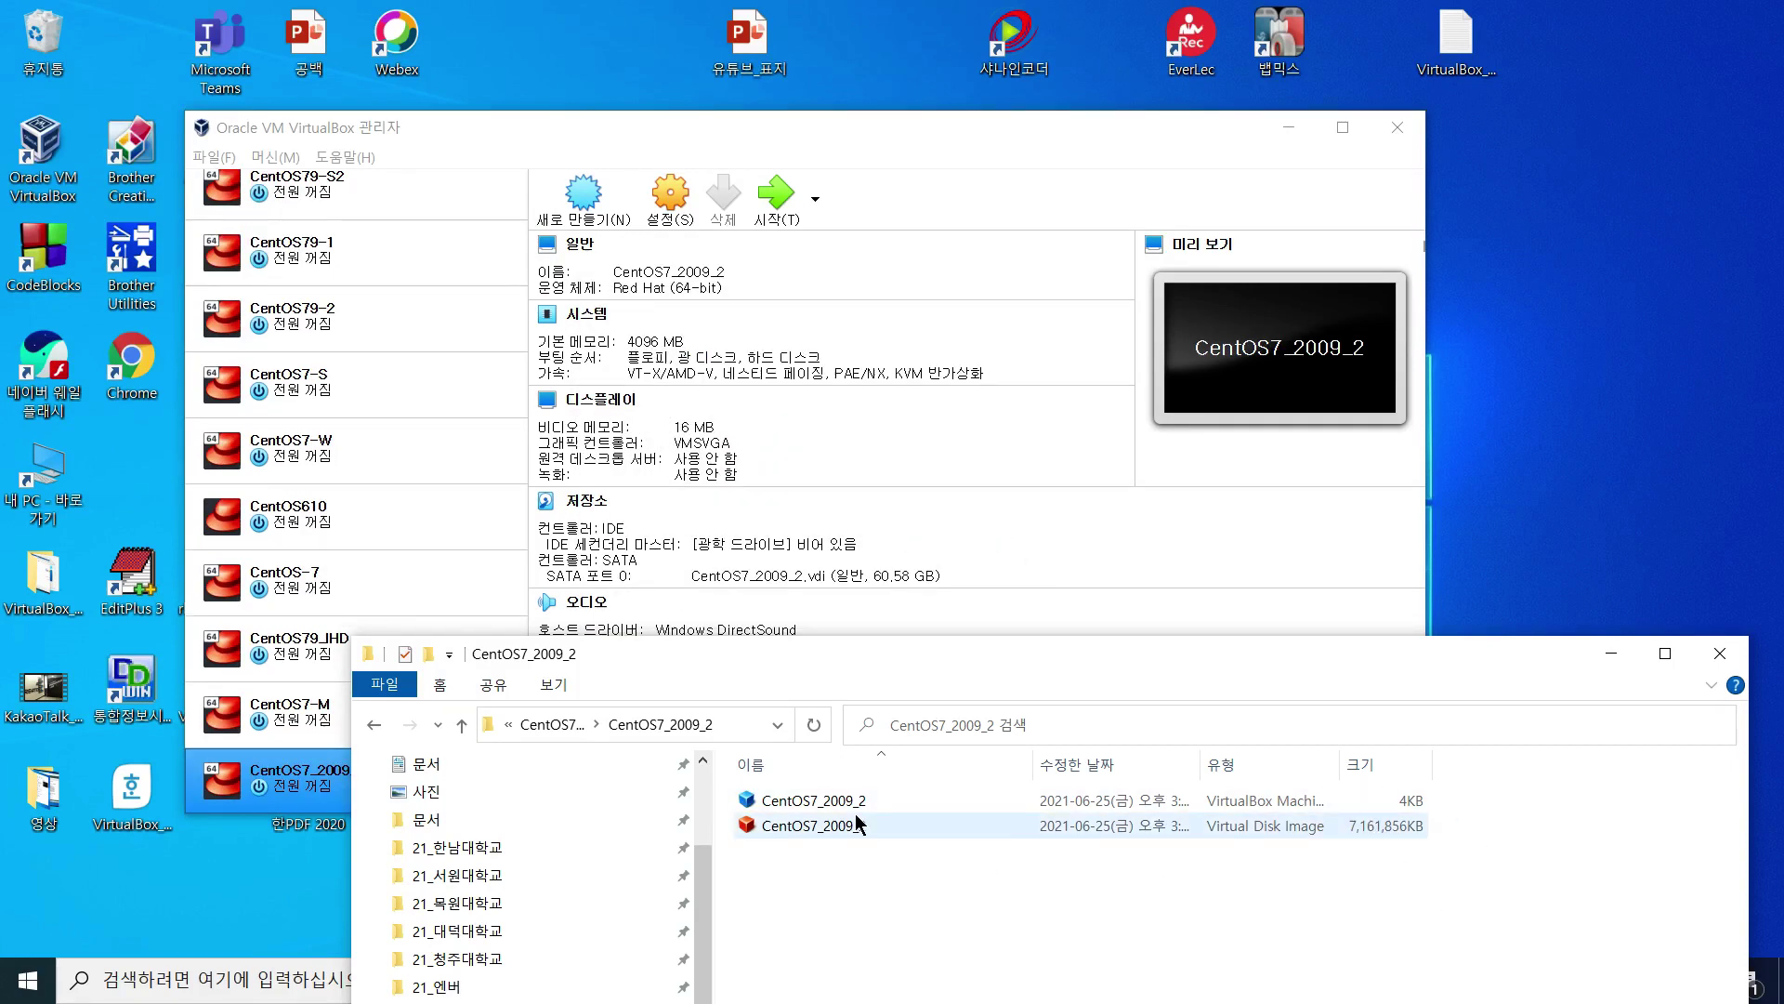
Step: Recheck the CentOS7_2009_2 folder's 4 KB machine file and 6.83 GB disk, then minimize Explorer
{"action": "mouse_move", "coordinate": [856, 823]}
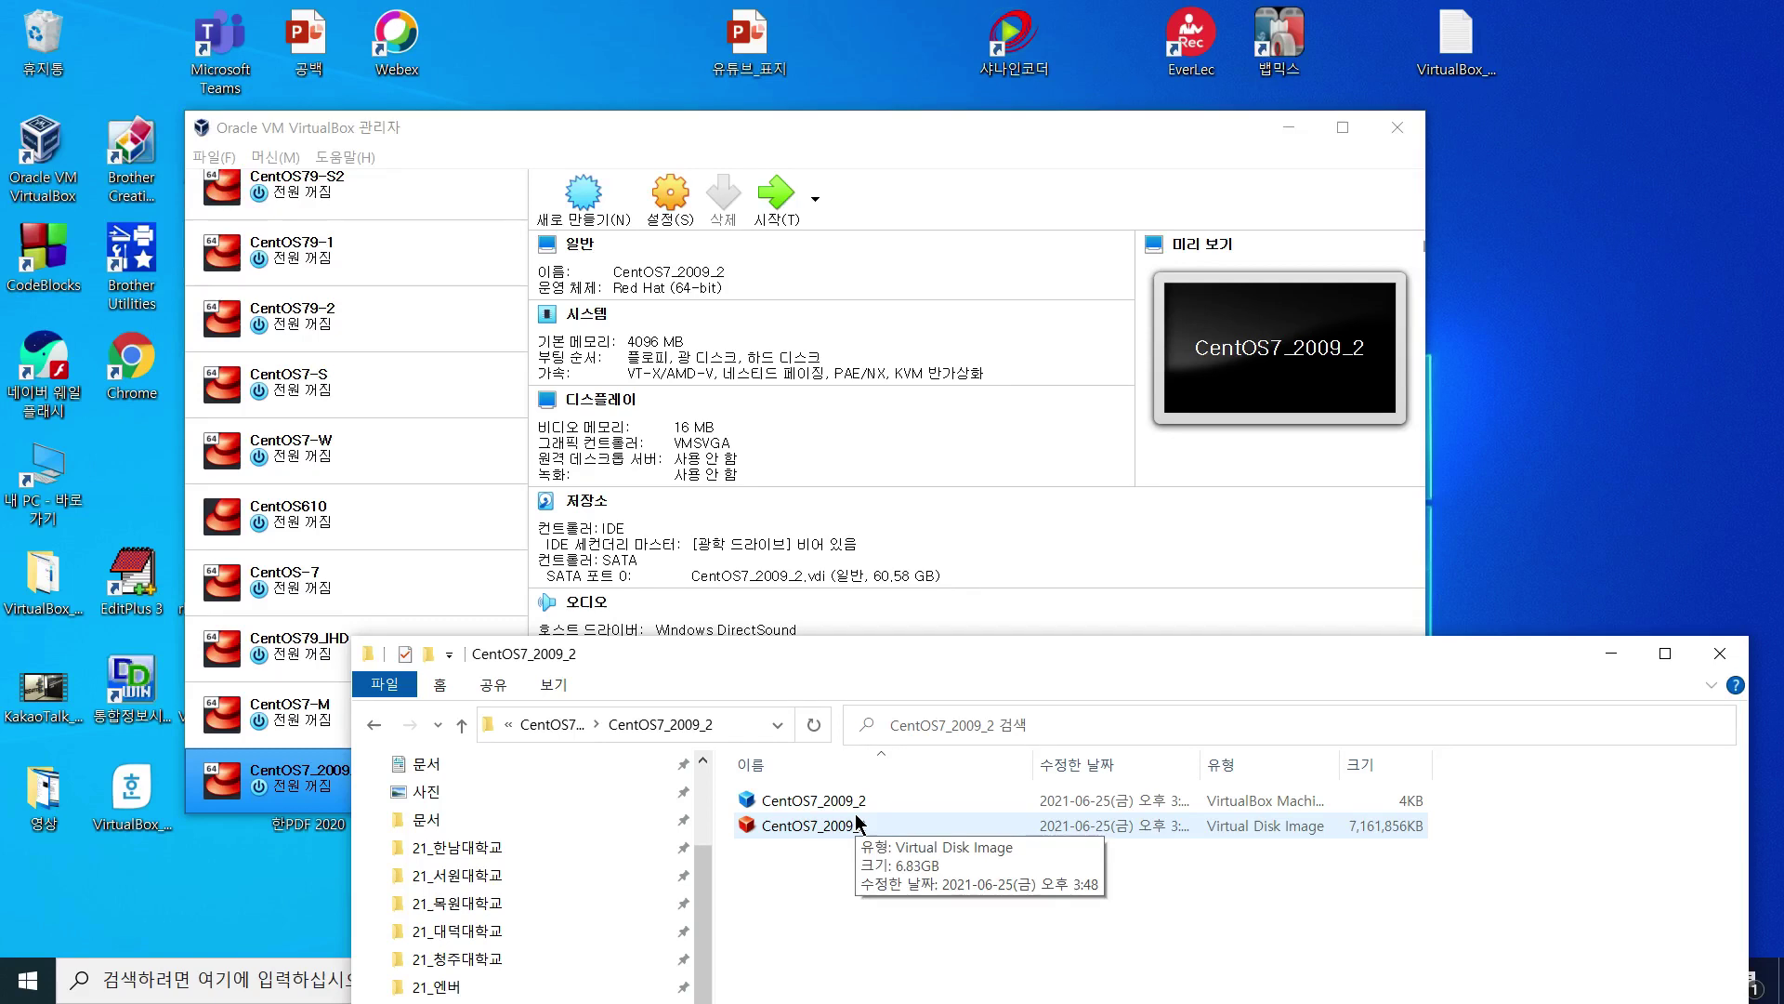
{"action": "left_click", "coordinate": [383, 726]}
{"action": "left_click", "coordinate": [804, 829]}
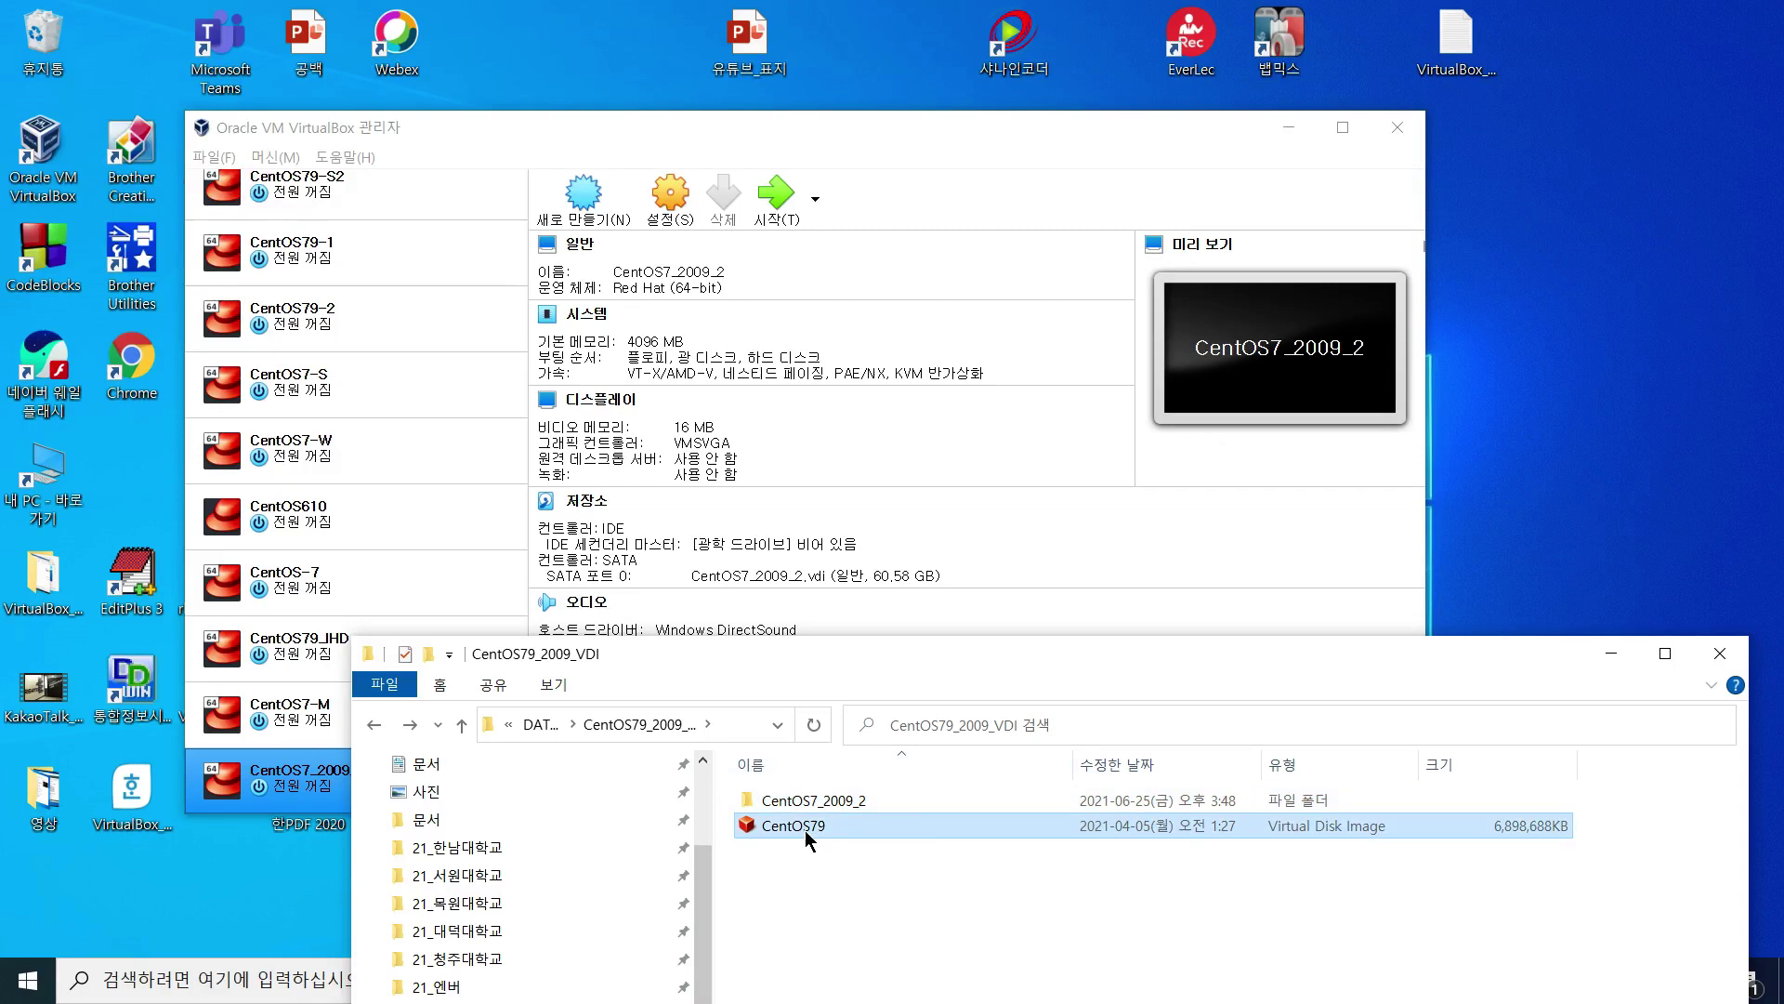
{"action": "double_click", "coordinate": [814, 800]}
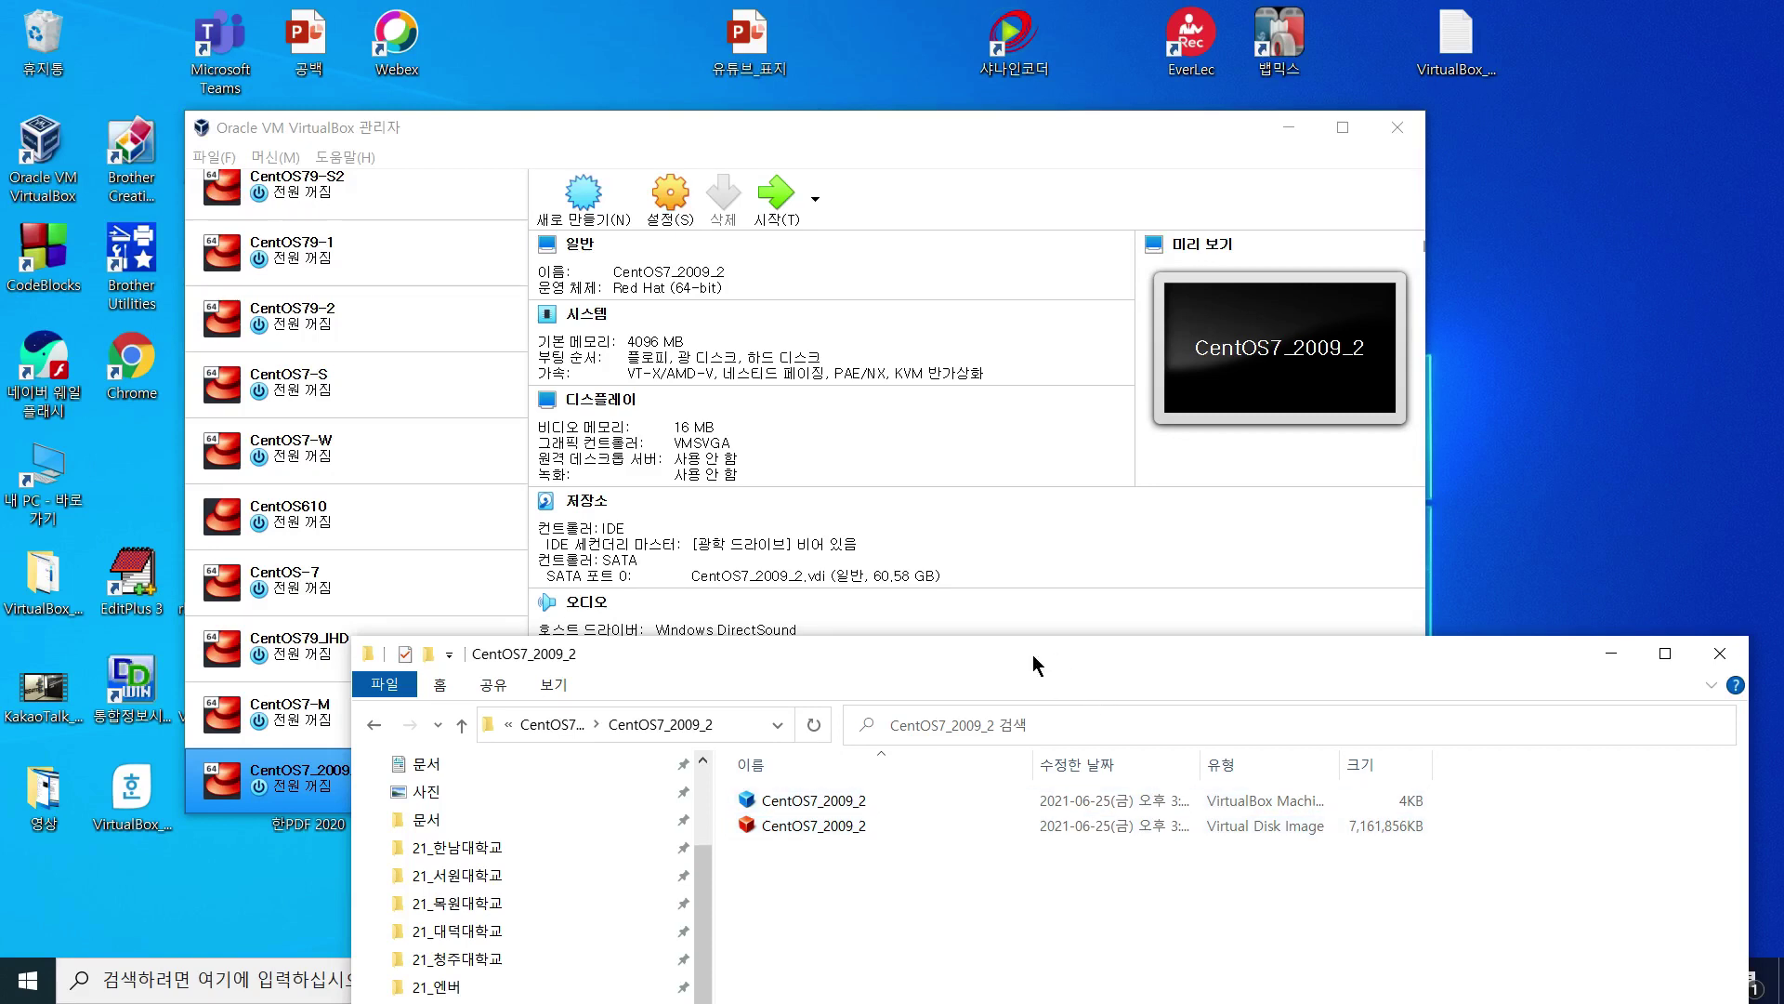
{"action": "key", "text": "super+Down"}
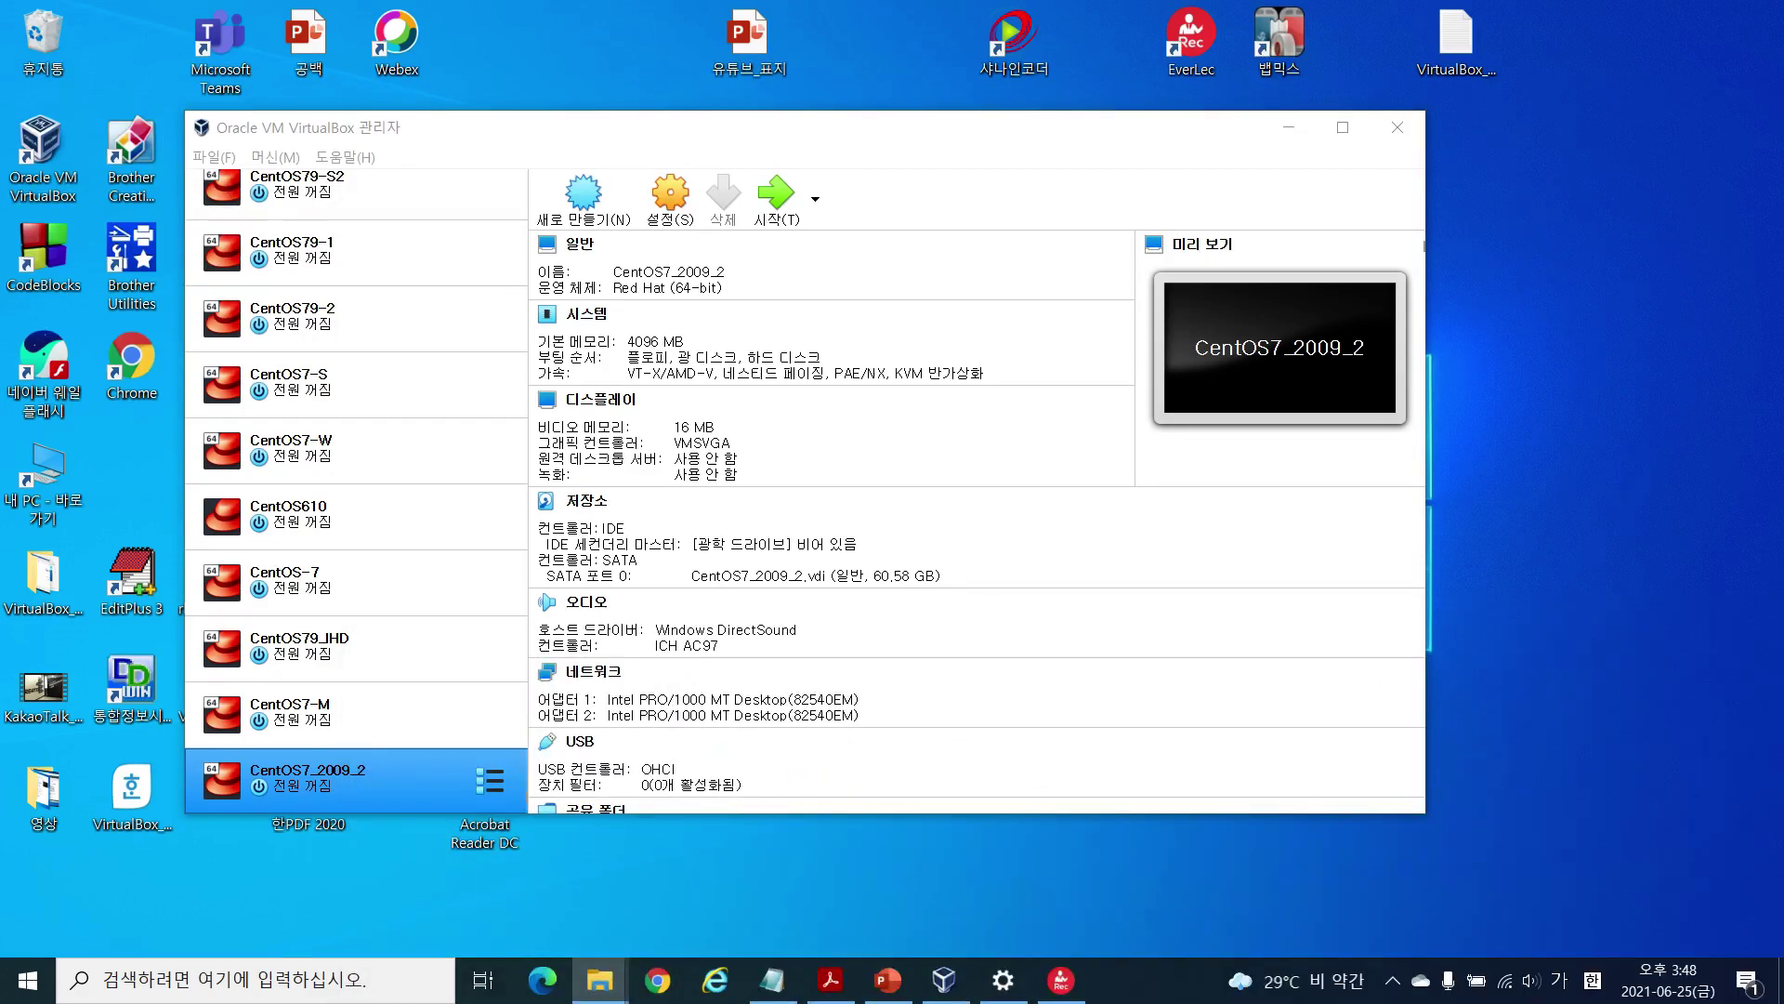
Step: Place CentOS7_2009_2 next to CentOS7_2009 and compare their details
{"action": "left_click_drag", "start_coordinate": [422, 784], "coordinate": [409, 305]}
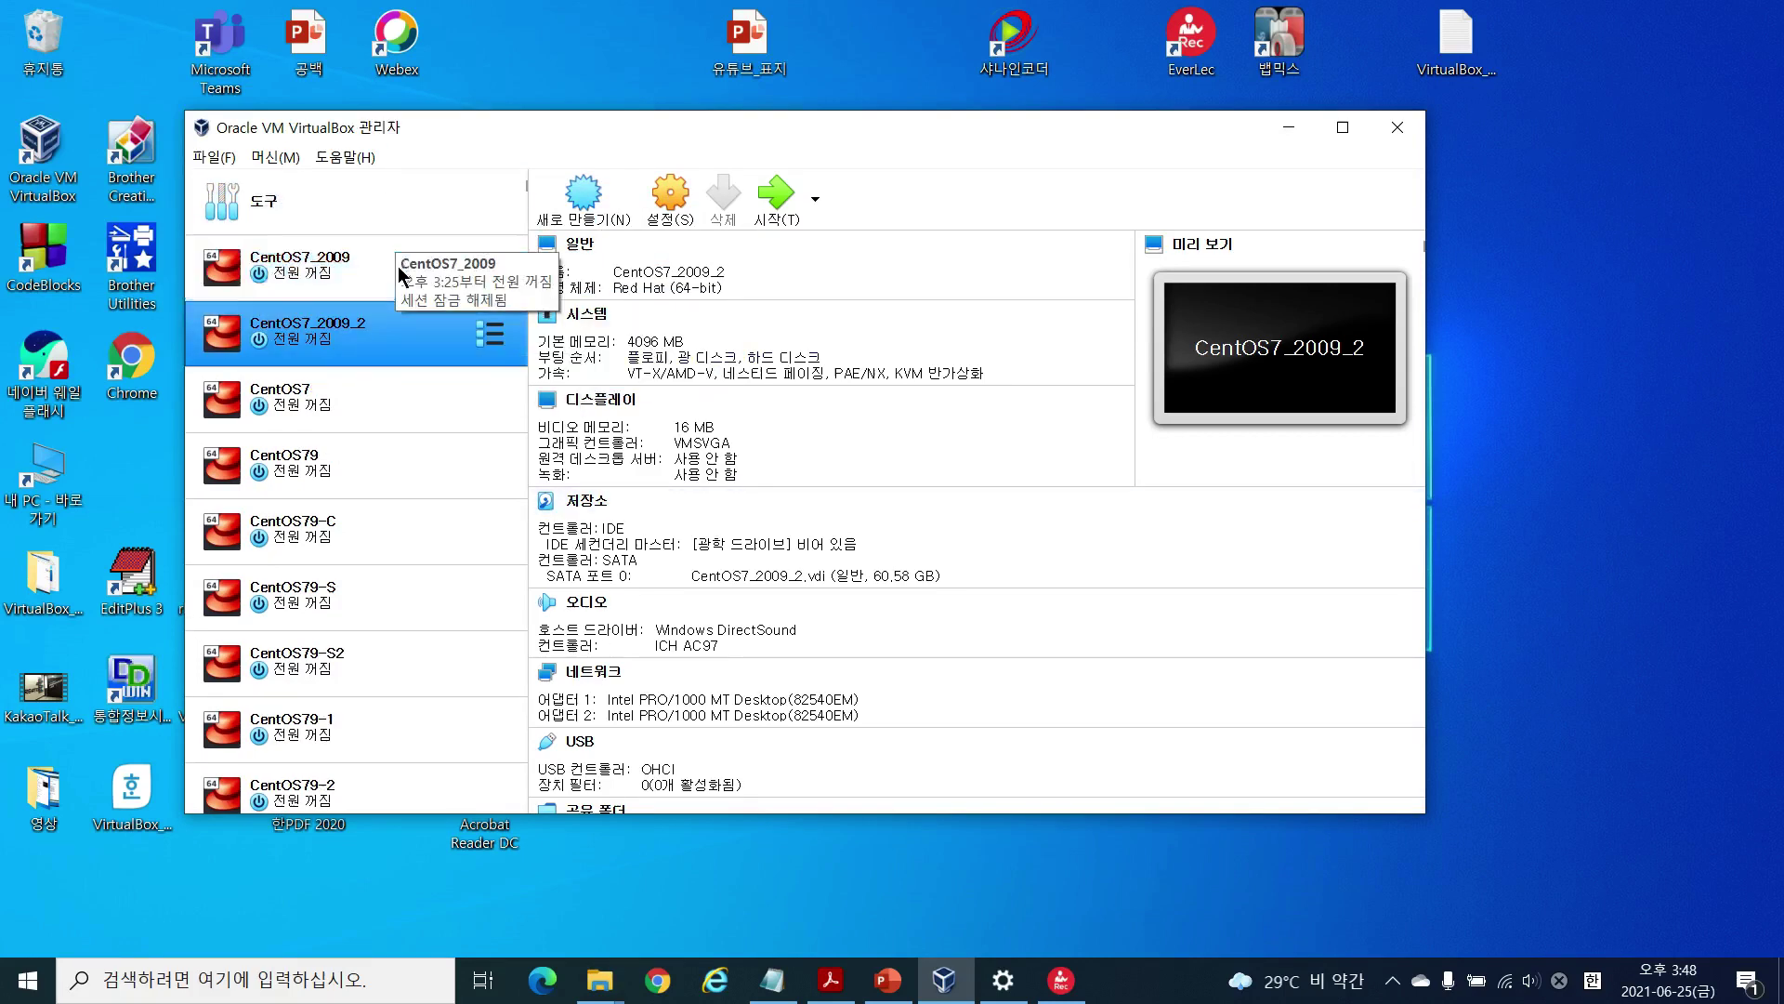
{"action": "left_click", "coordinate": [335, 270]}
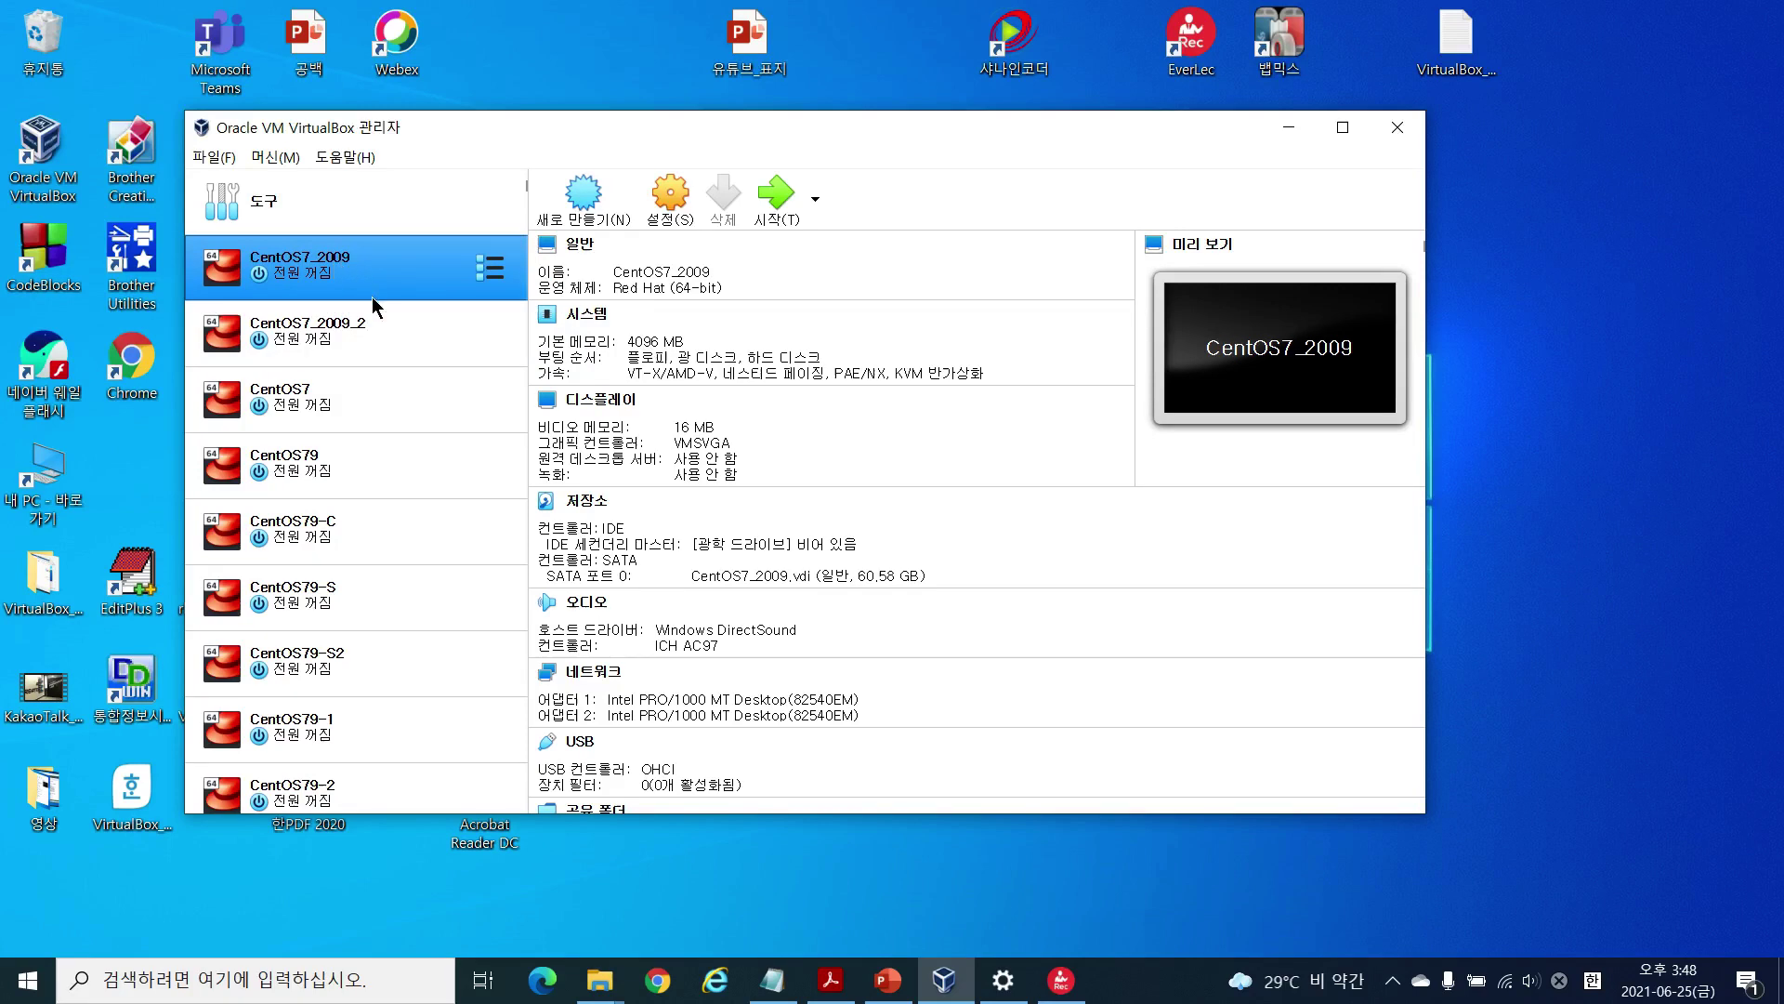
{"action": "left_click", "coordinate": [386, 333]}
{"action": "left_click", "coordinate": [397, 275]}
{"action": "left_click", "coordinate": [398, 316]}
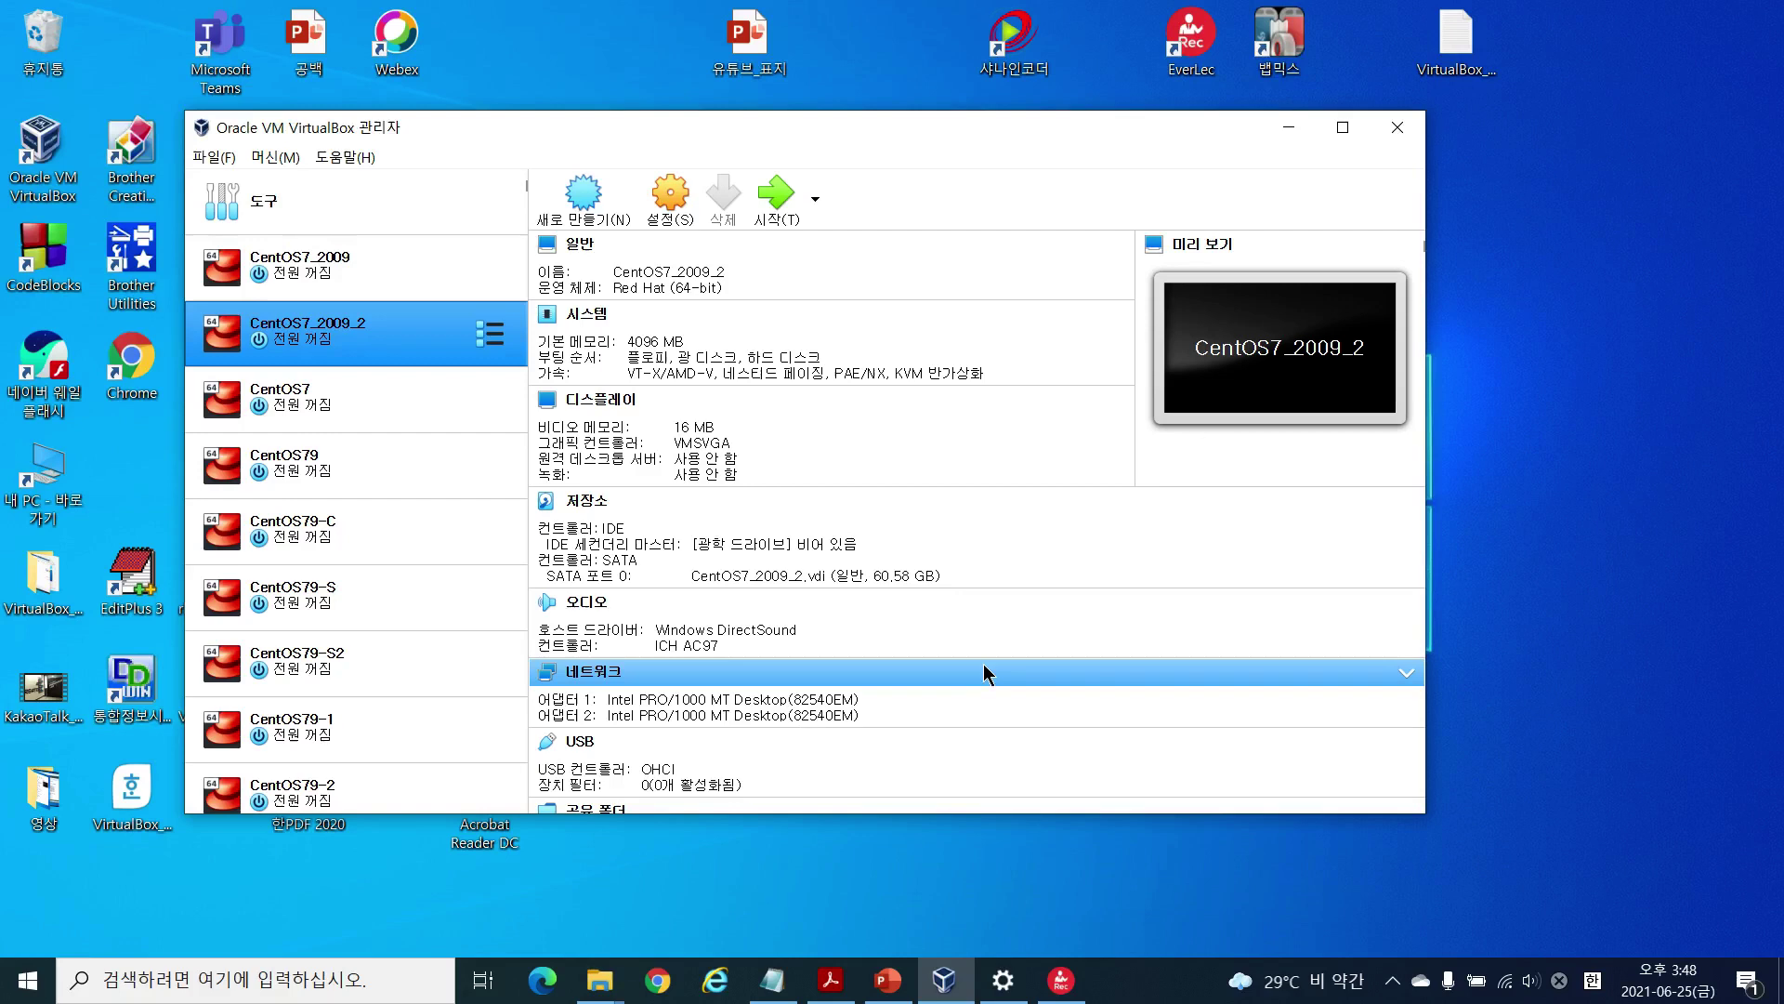
Step: Boot both CentOS7_2009 and its clone CentOS7_2009_2
{"action": "key", "text": "Up"}
{"action": "left_click", "coordinate": [779, 208]}
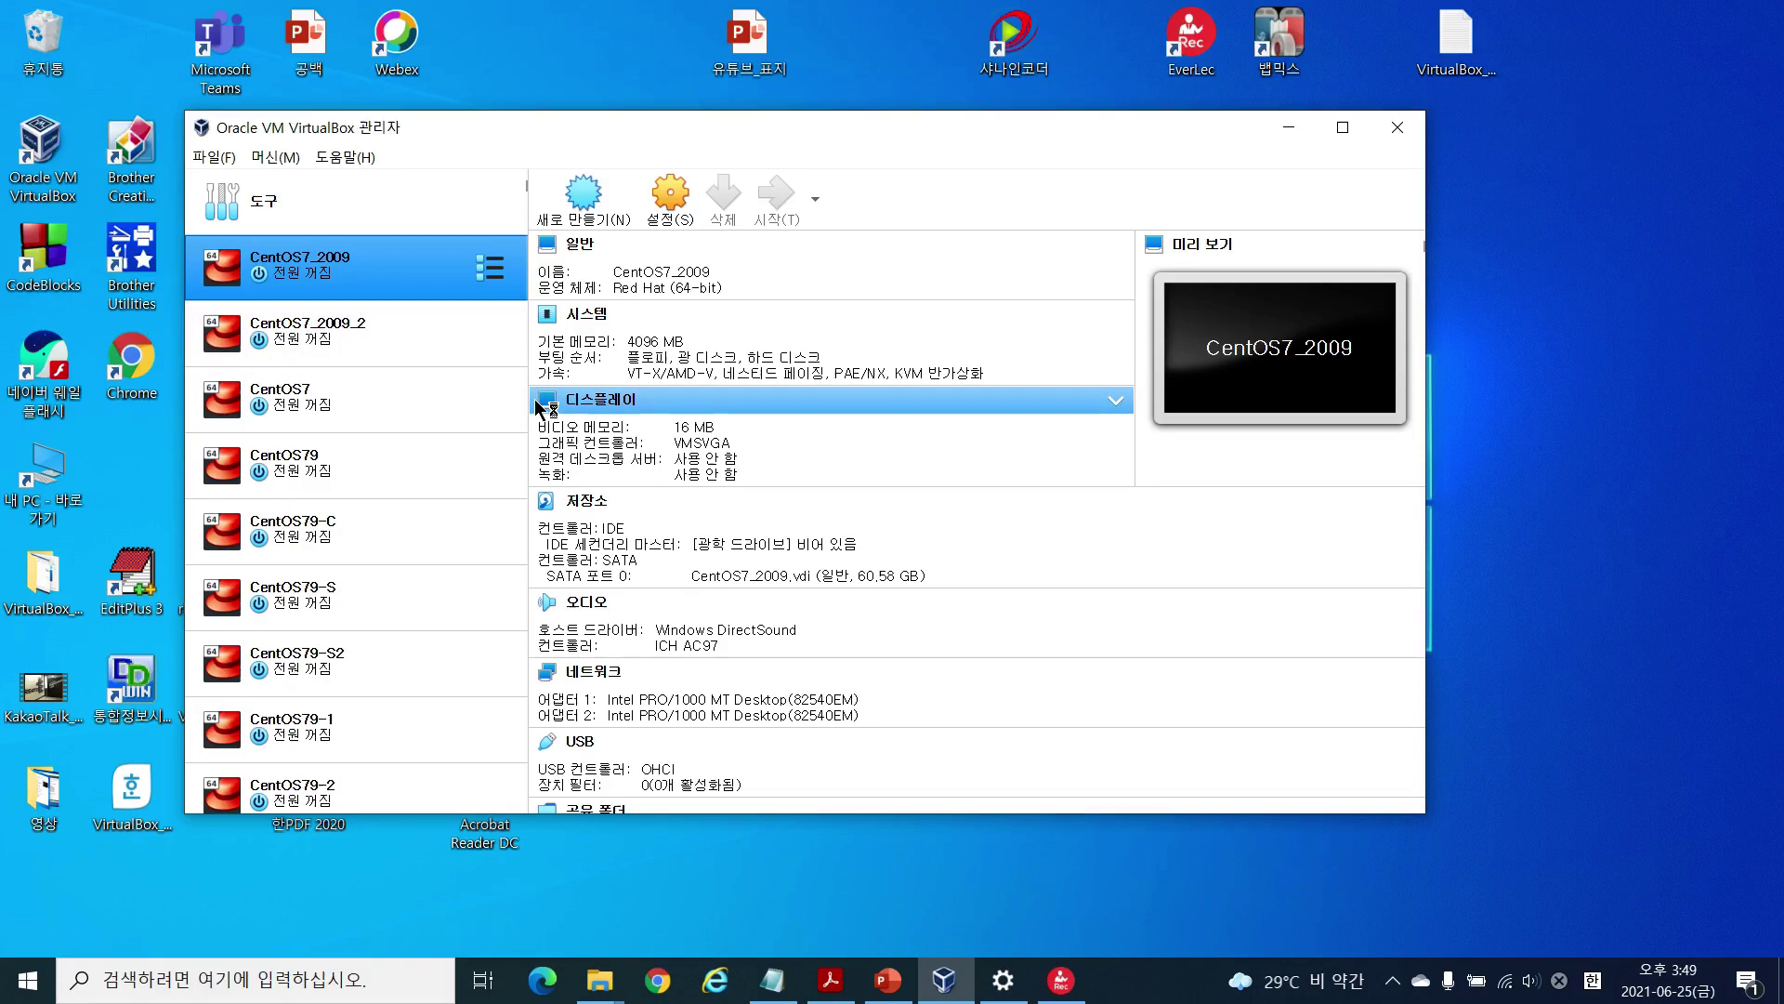
{"action": "key", "text": "Down"}
{"action": "left_click", "coordinate": [770, 199]}
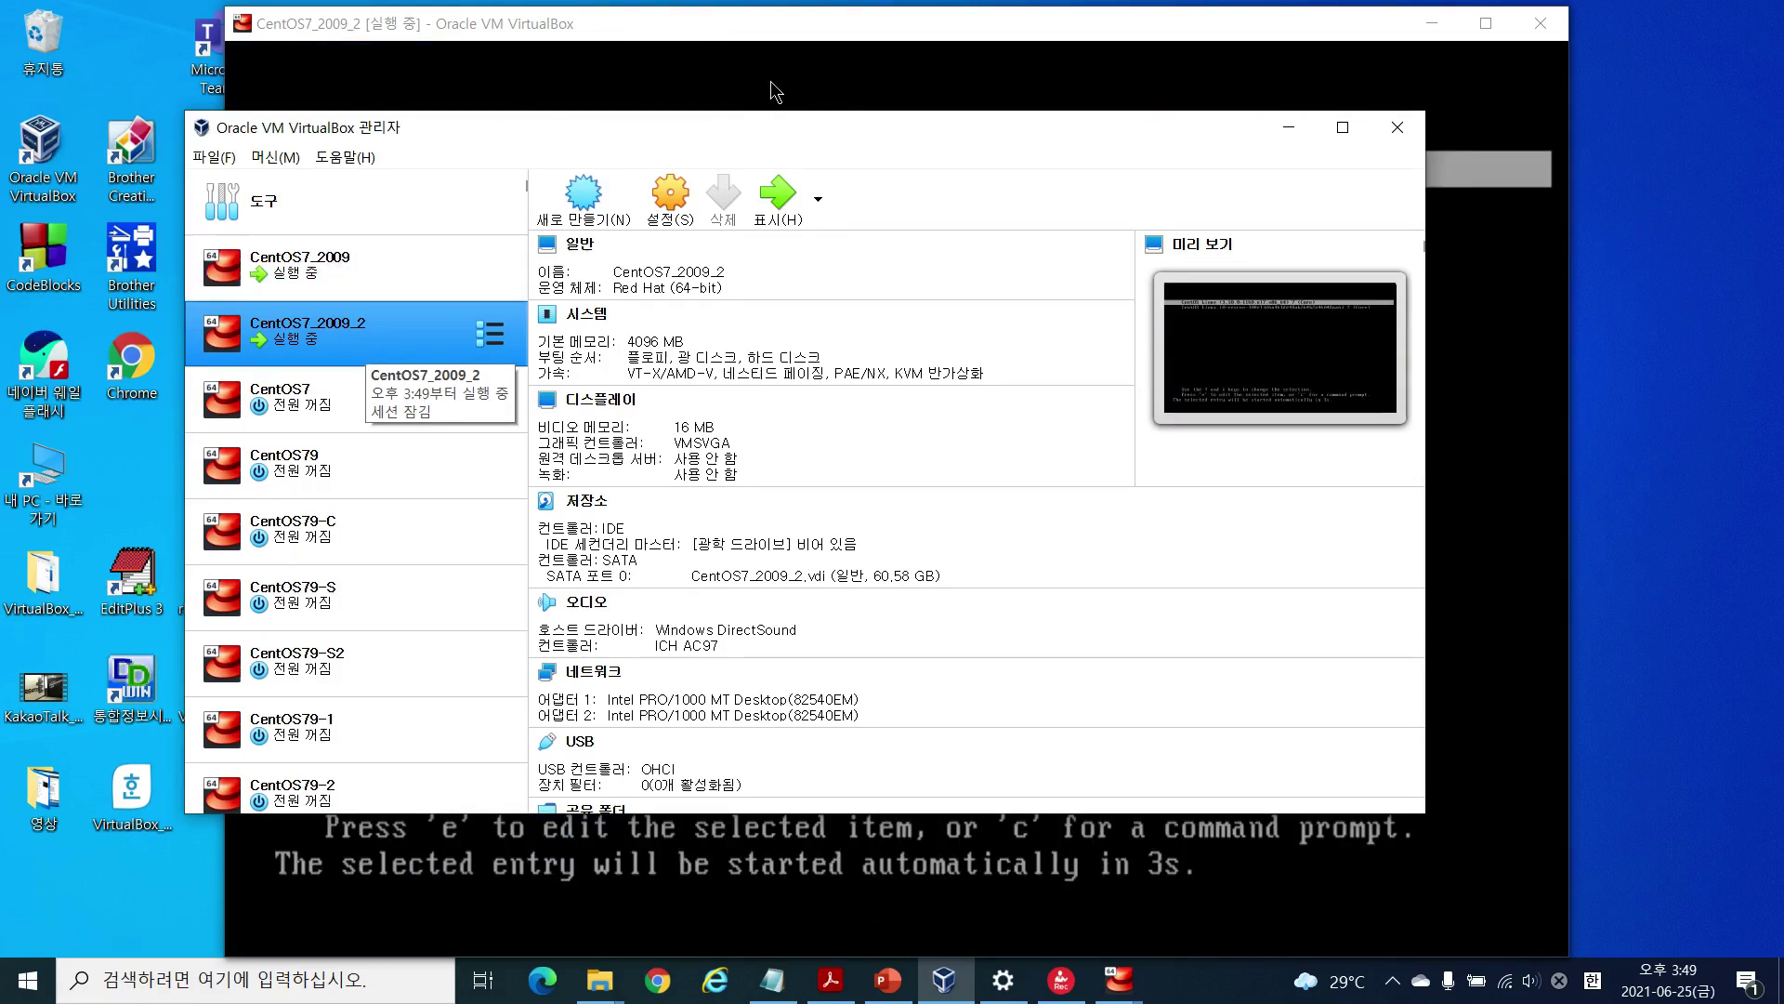
Step: Arrange the CentOS7_2009 and CentOS7_2009_2 console windows side by side, with CentOS7_2009 in front
{"action": "left_click_drag", "start_coordinate": [795, 32], "coordinate": [967, 78]}
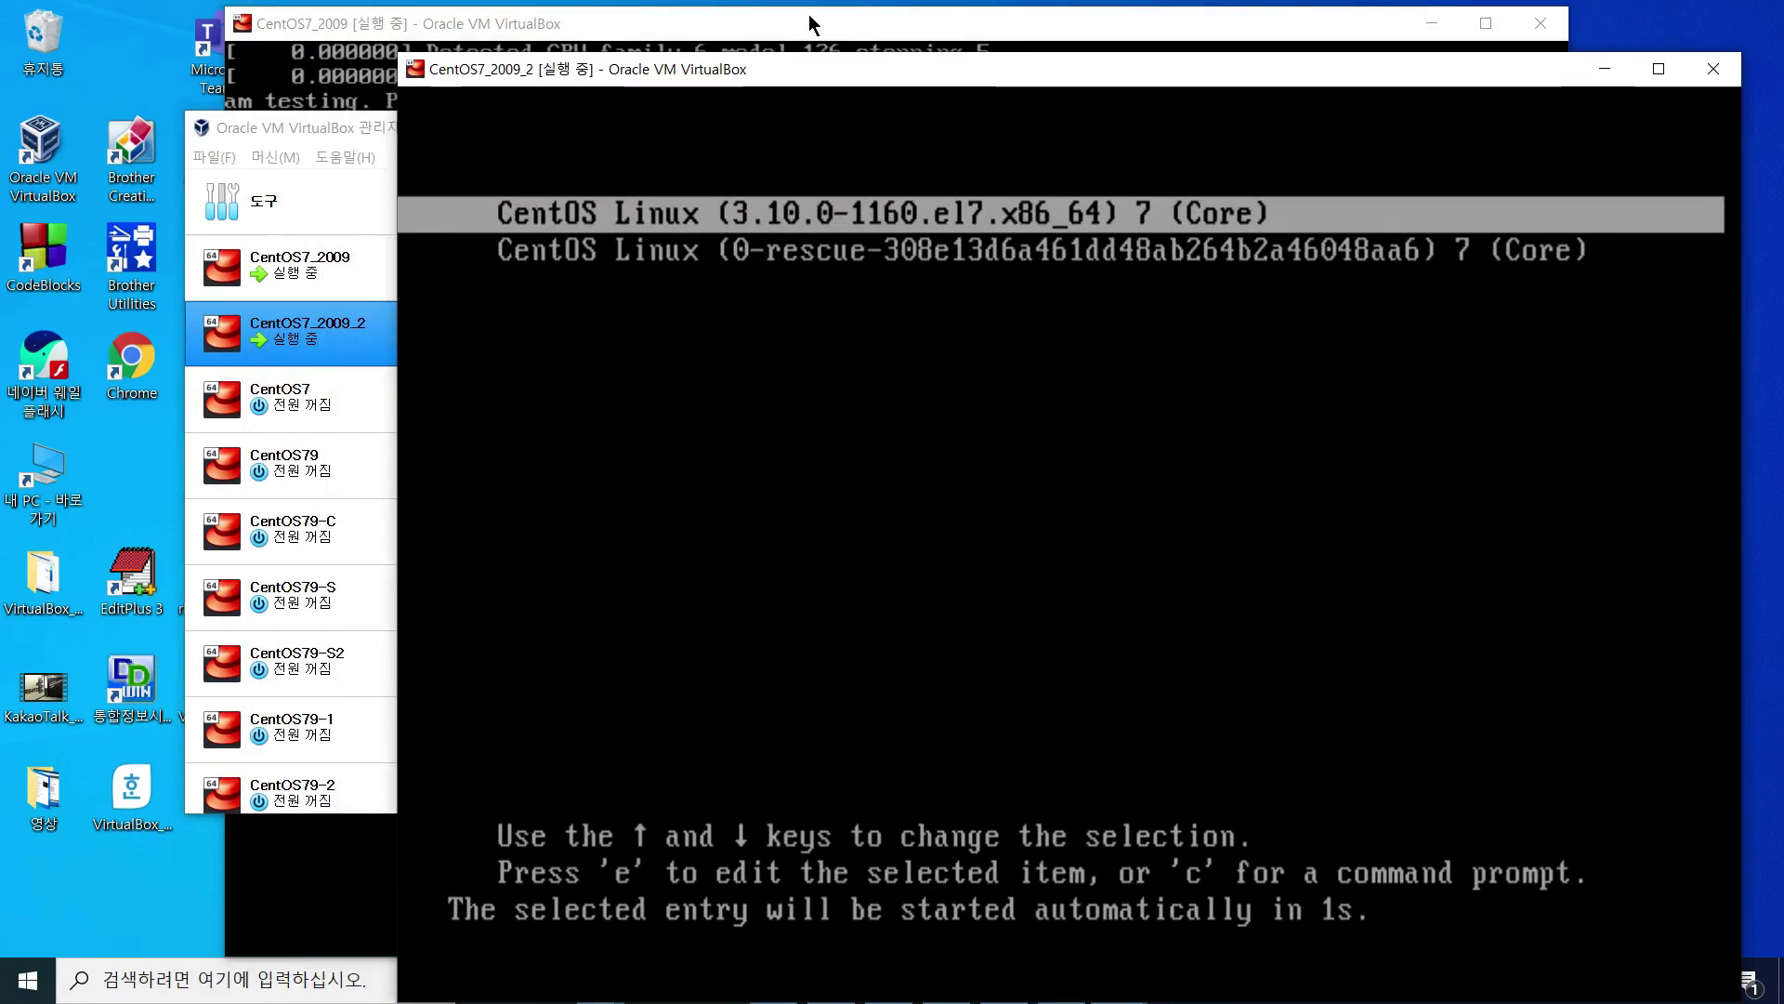
{"action": "left_click", "coordinate": [810, 20]}
{"action": "left_click_drag", "start_coordinate": [824, 20], "coordinate": [753, 32]}
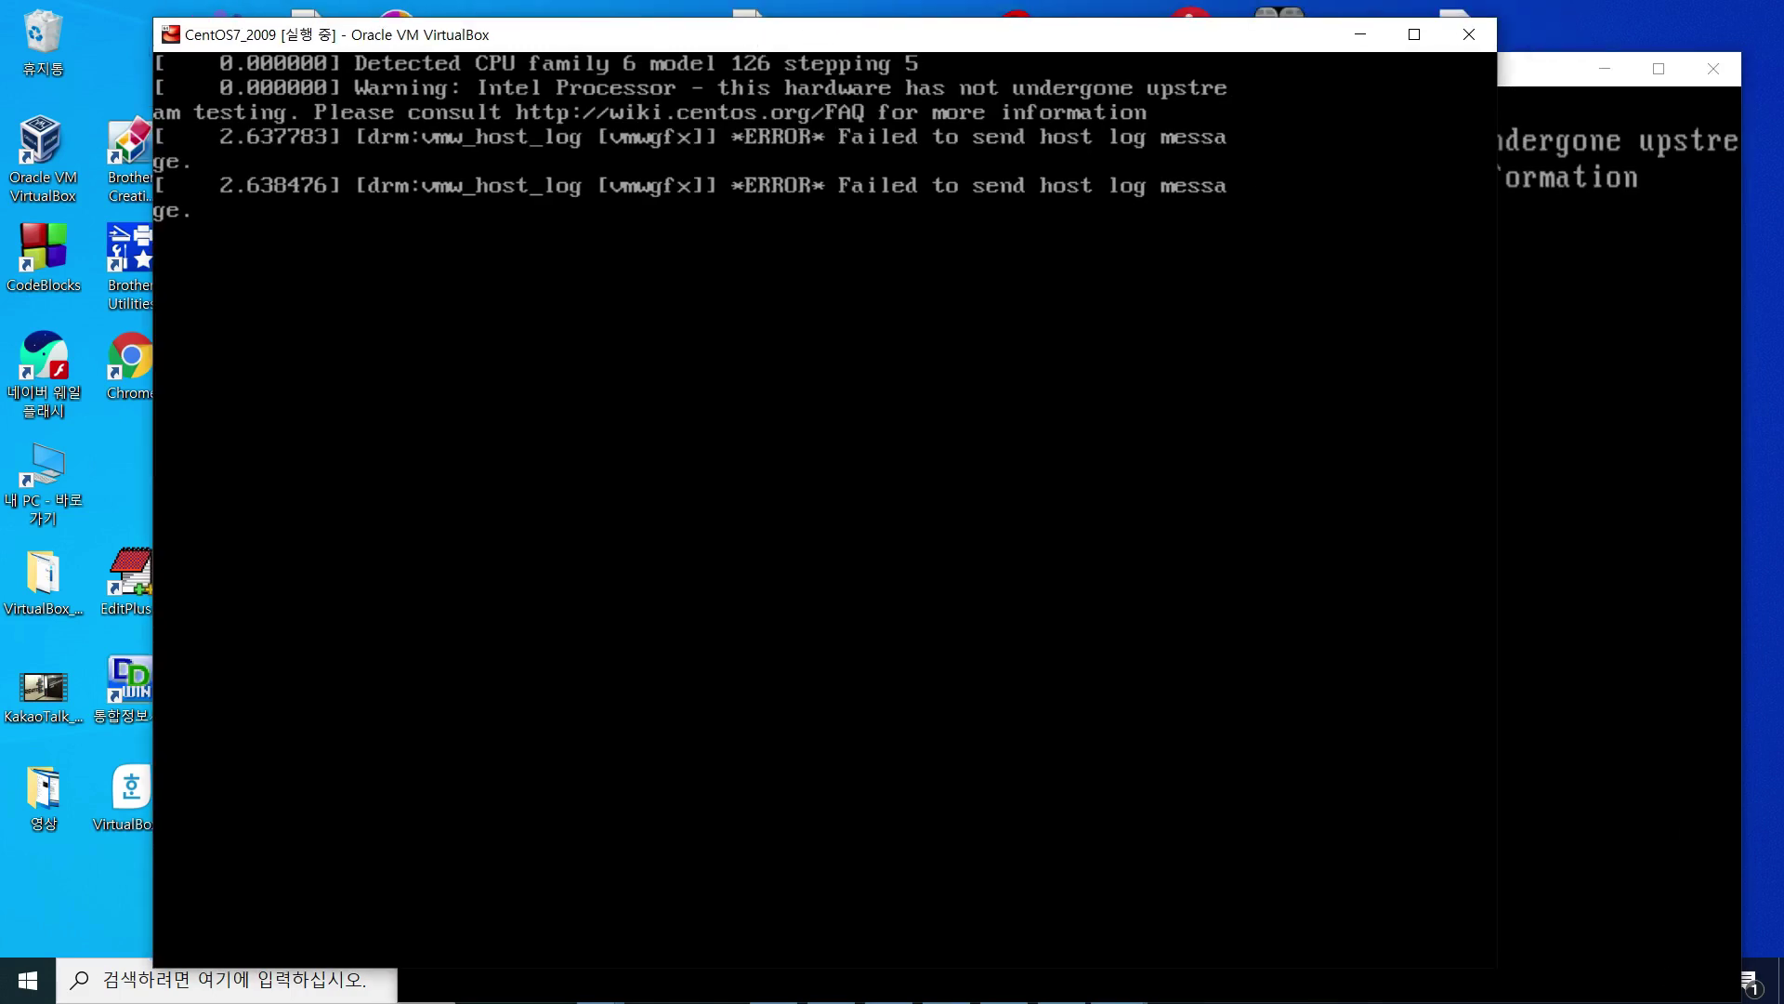
{"action": "left_click_drag", "start_coordinate": [1032, 31], "coordinate": [989, 43]}
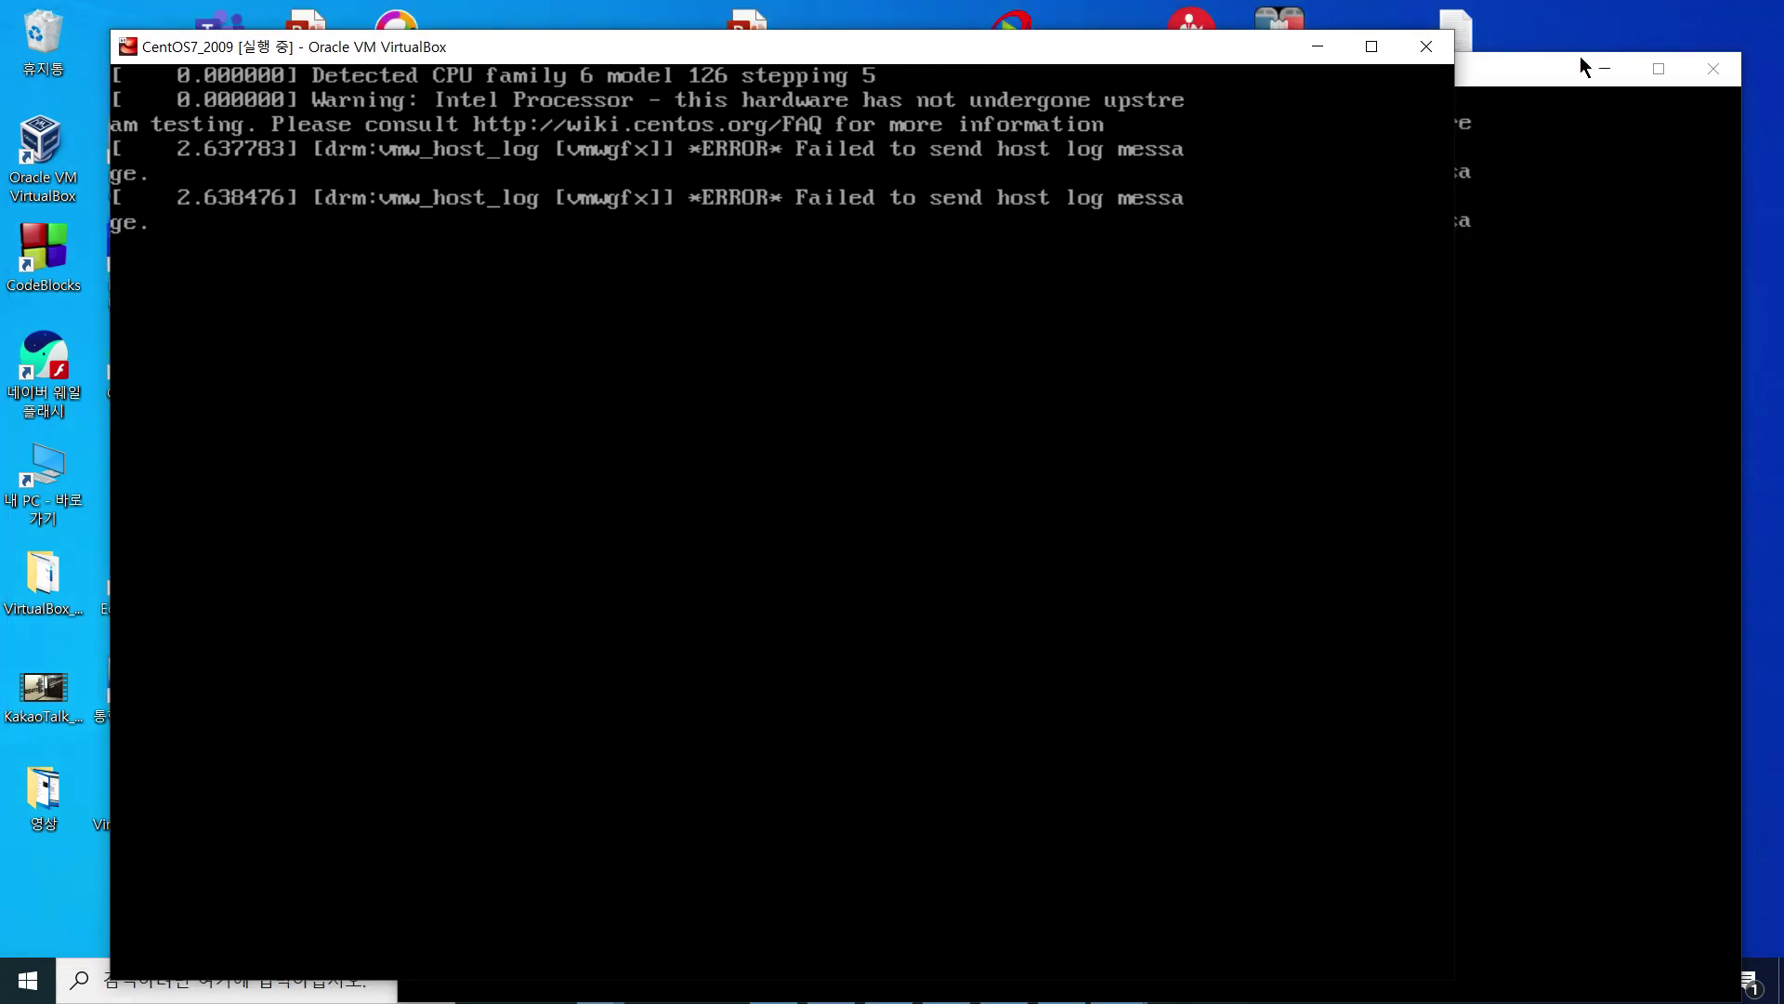
{"action": "left_click_drag", "start_coordinate": [1536, 71], "coordinate": [1552, 37]}
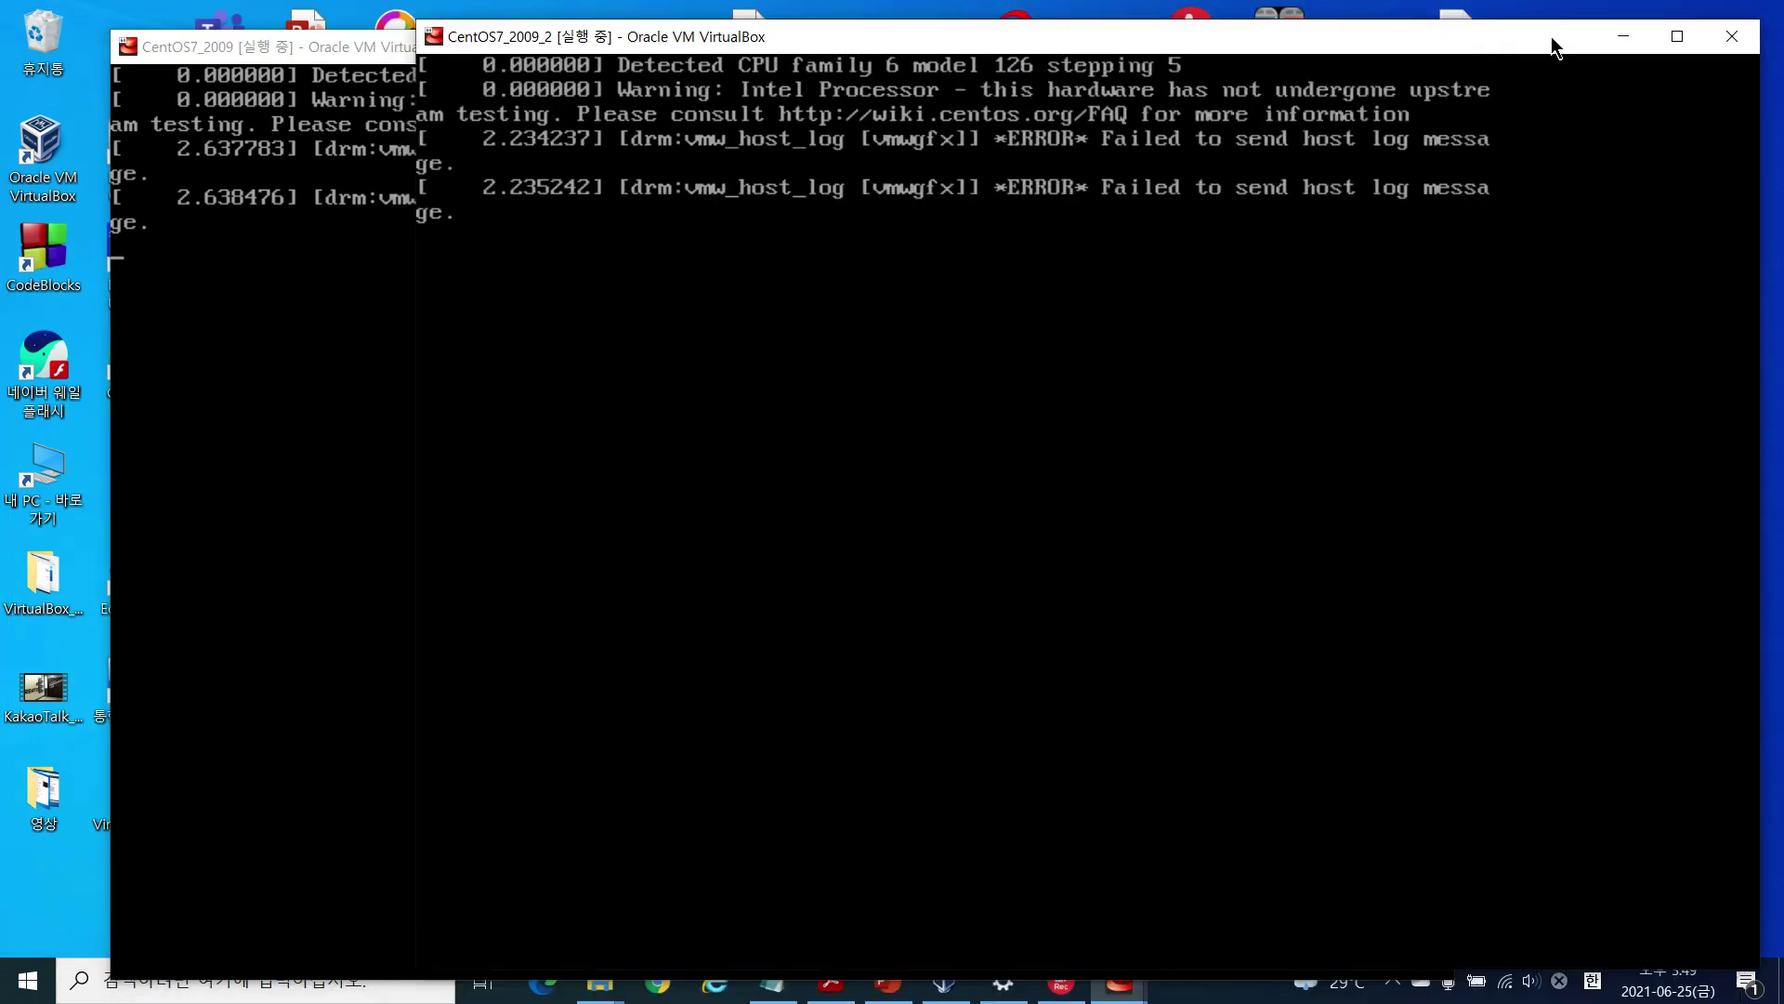
{"action": "left_click", "coordinate": [945, 982]}
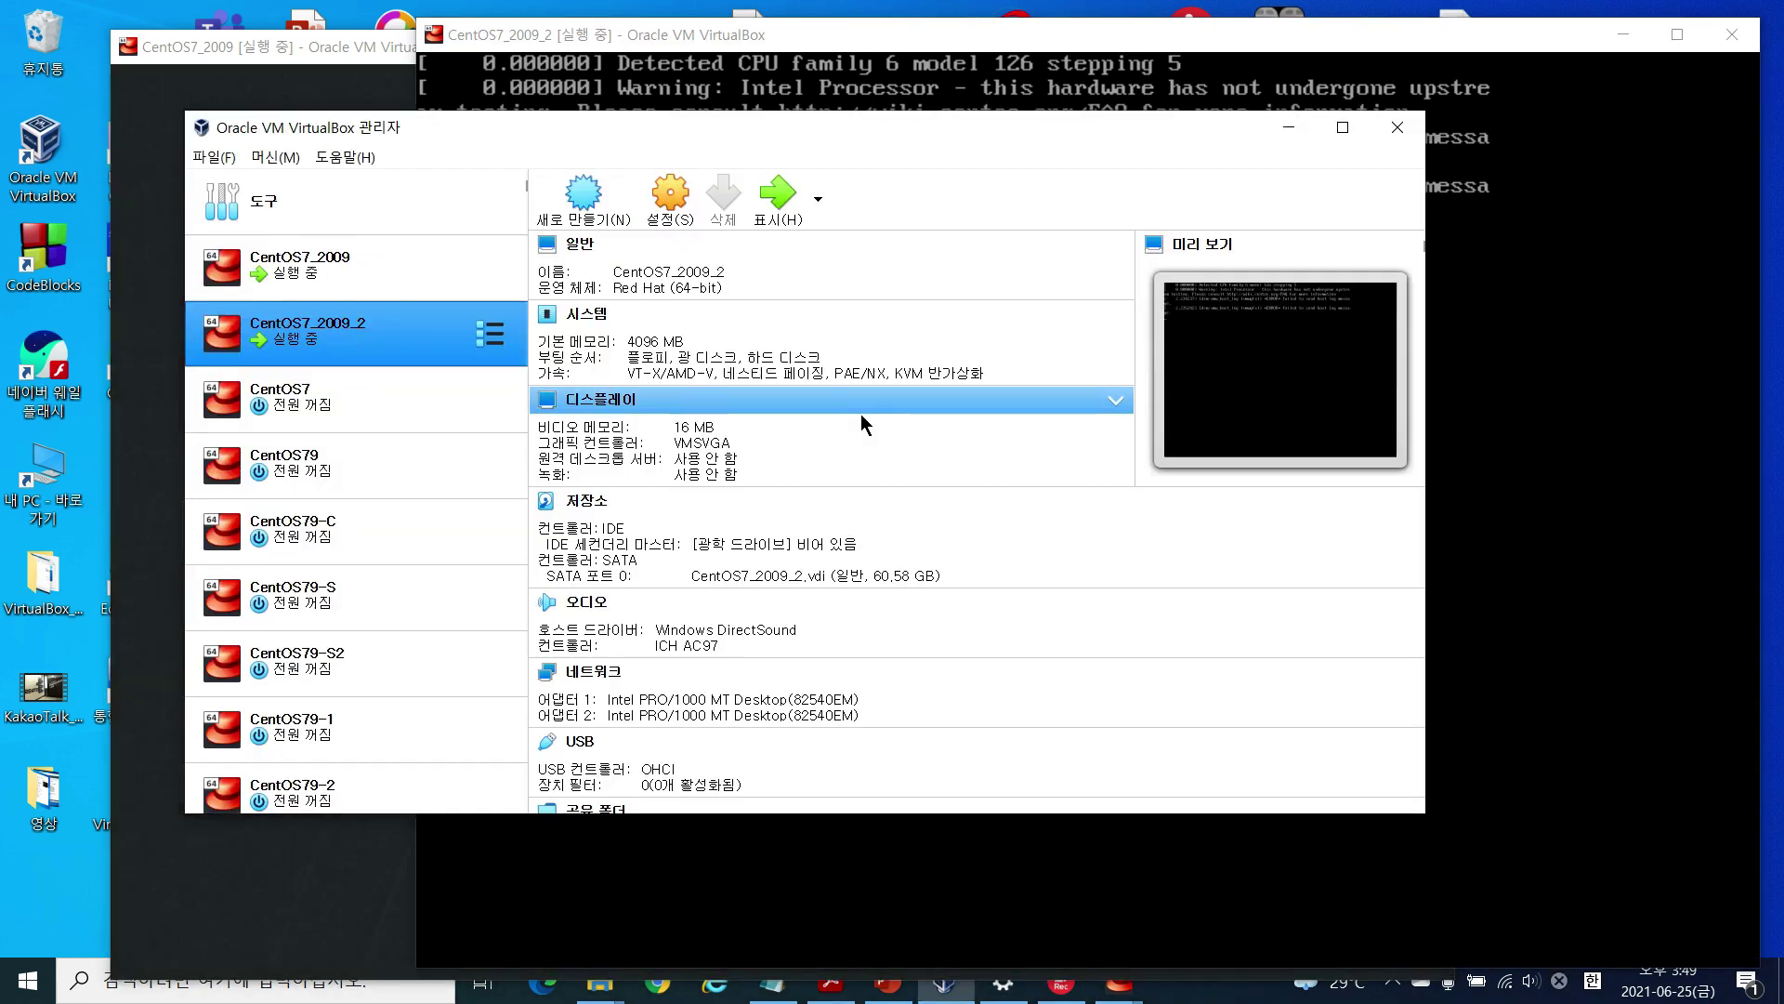
{"action": "left_click", "coordinate": [350, 43]}
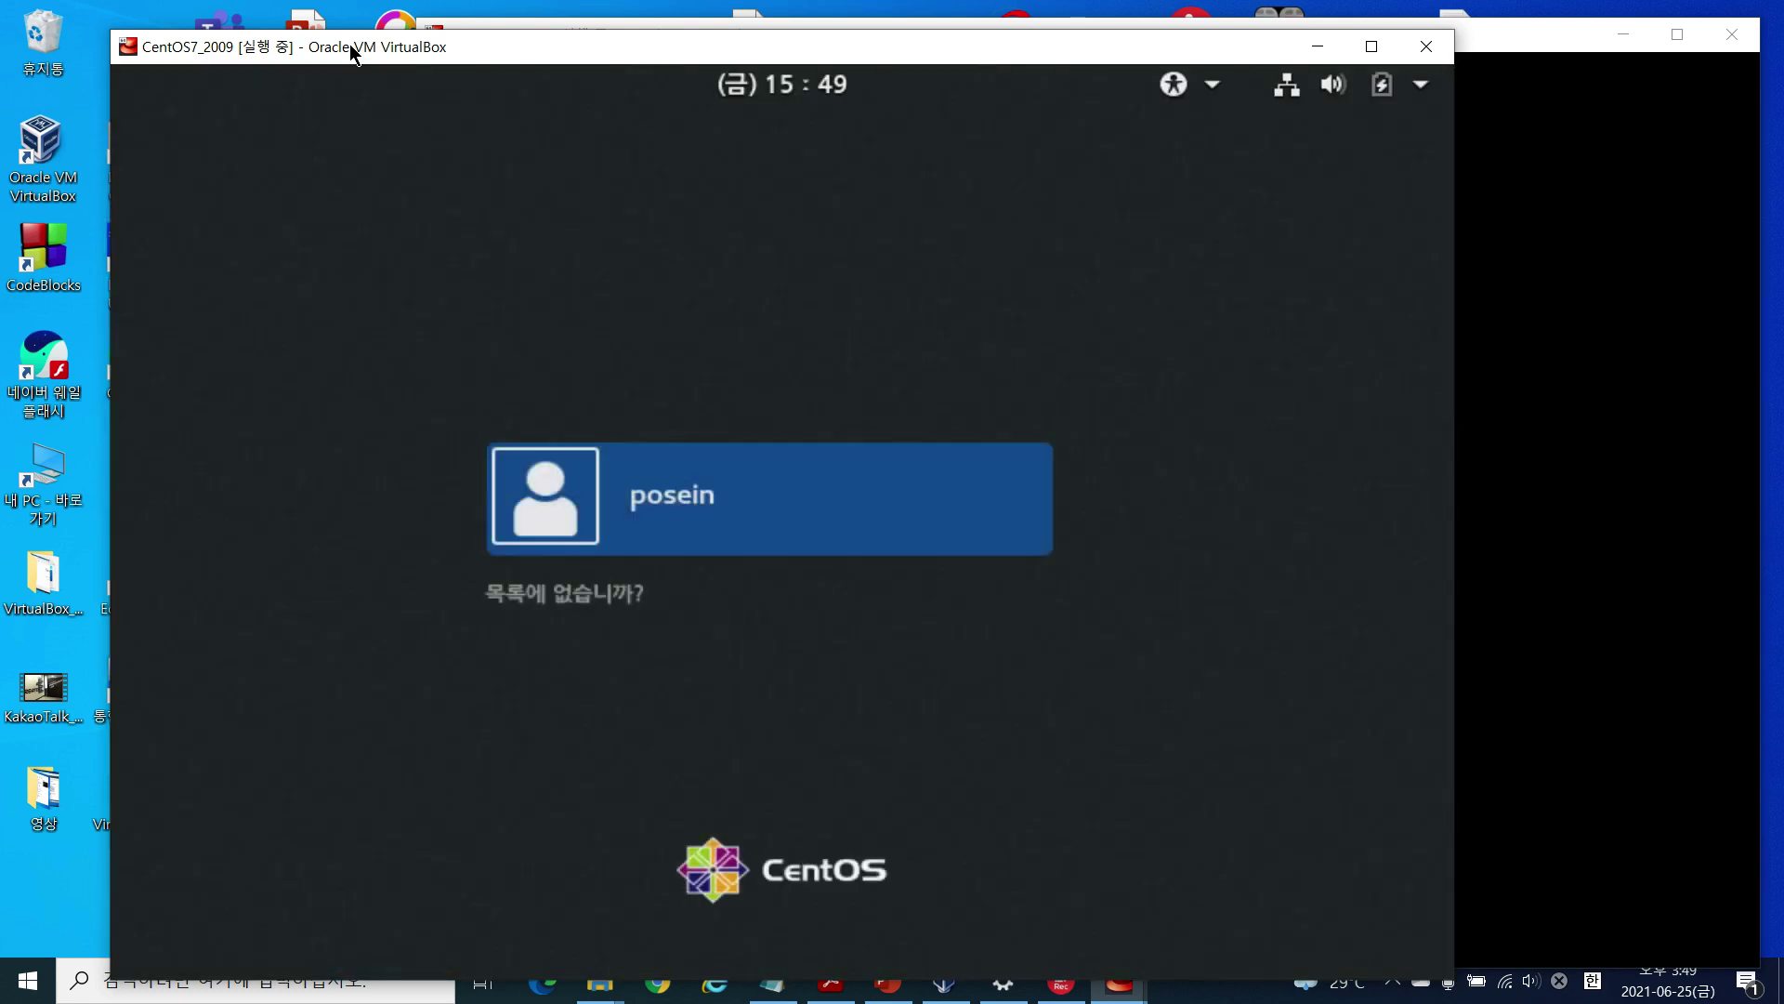
Step: Log in to CentOS7_2009 as the unlisted user root with its password
{"action": "left_click", "coordinate": [610, 598]}
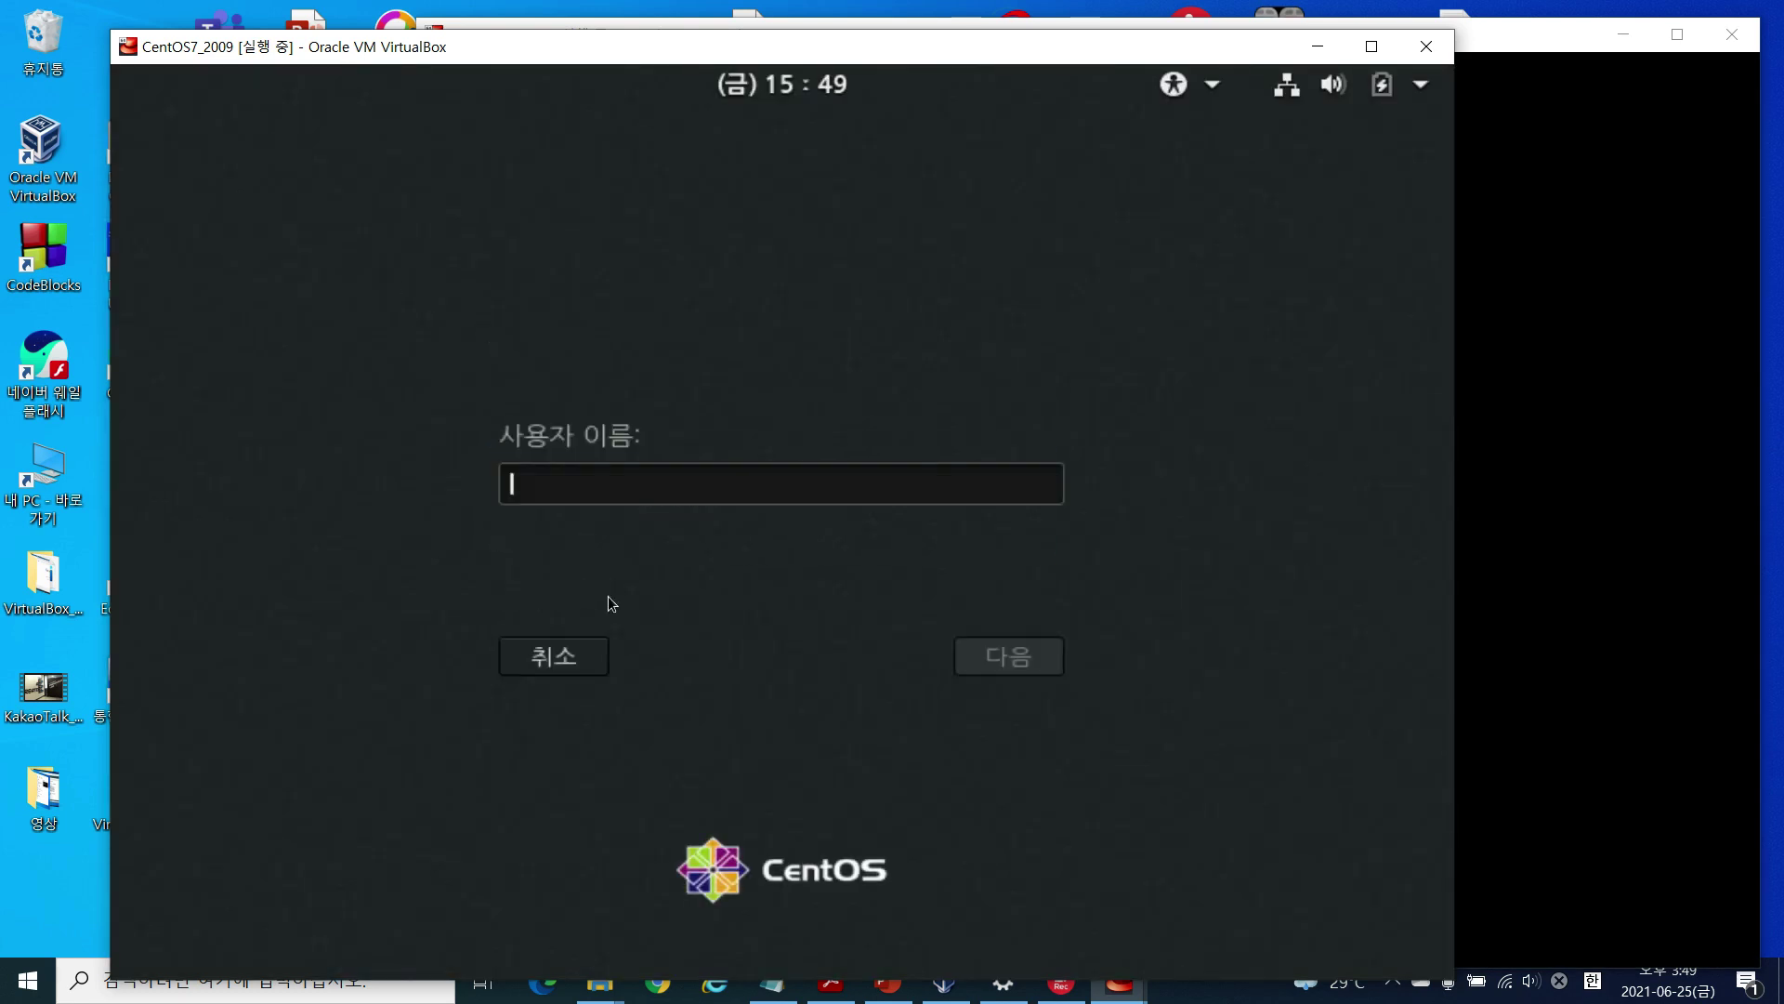
{"action": "type", "text": "root"}
{"action": "key", "text": "Return"}
{"action": "type", "text": "*****"}
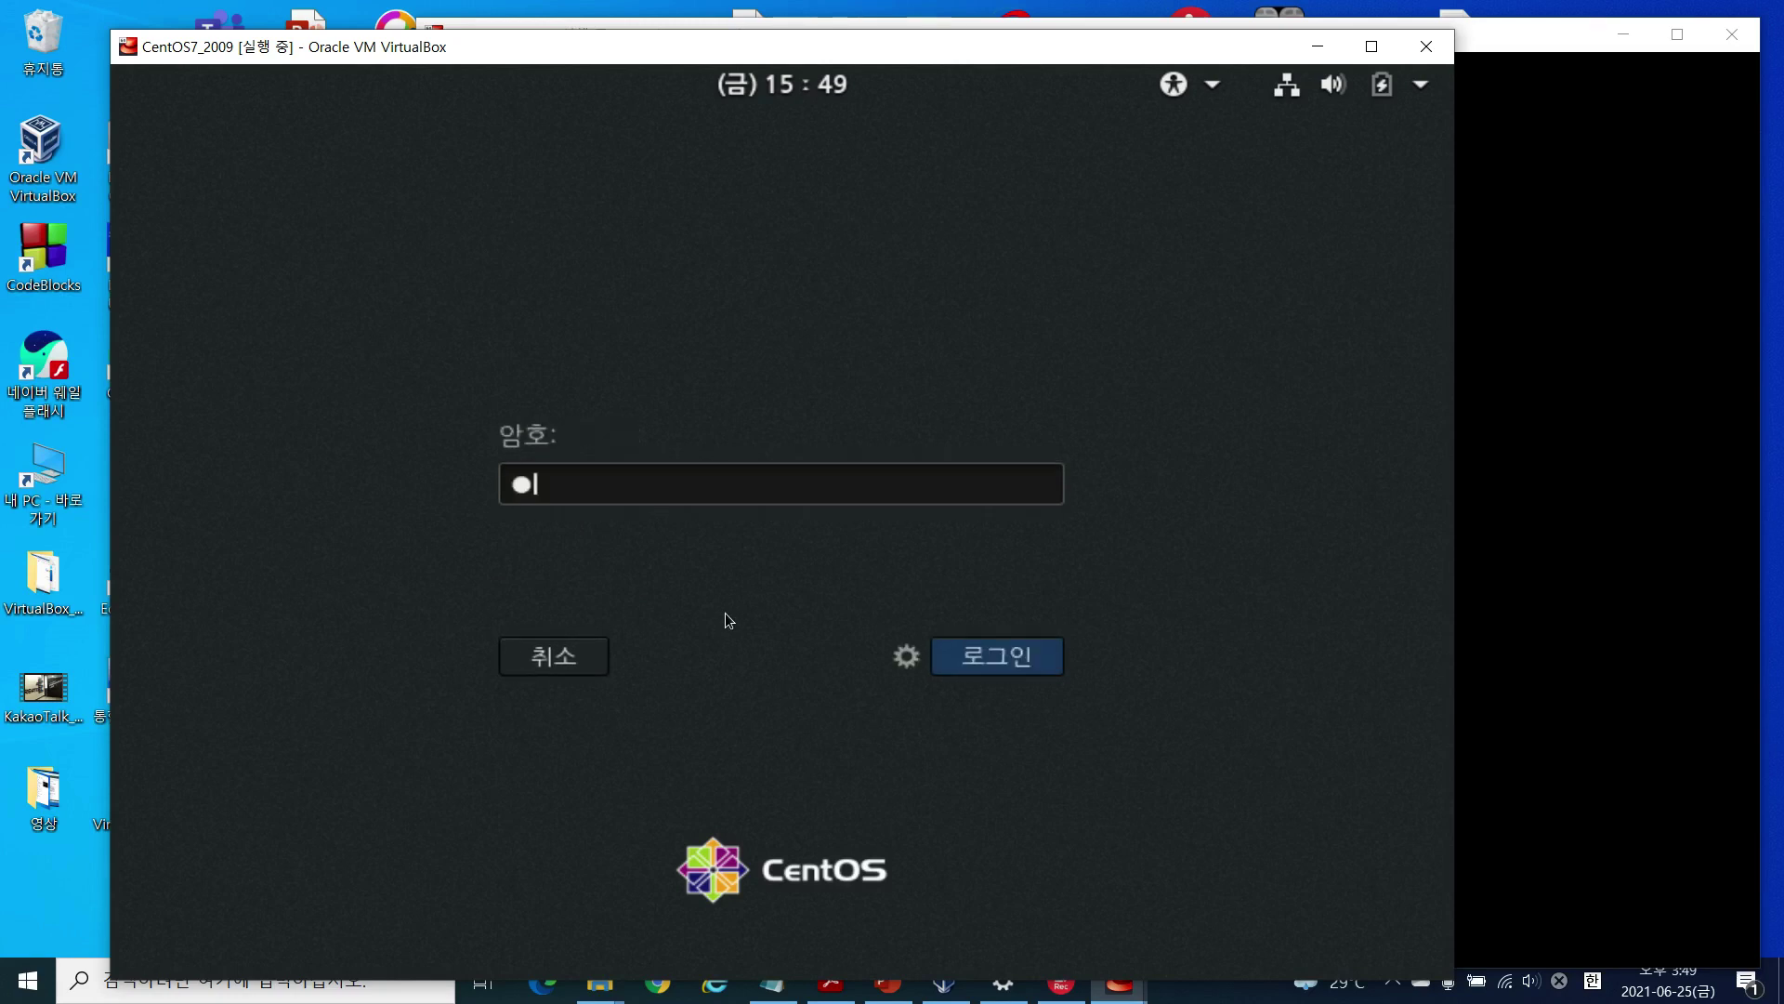
{"action": "type", "text": "*"}
{"action": "key", "text": "Return"}
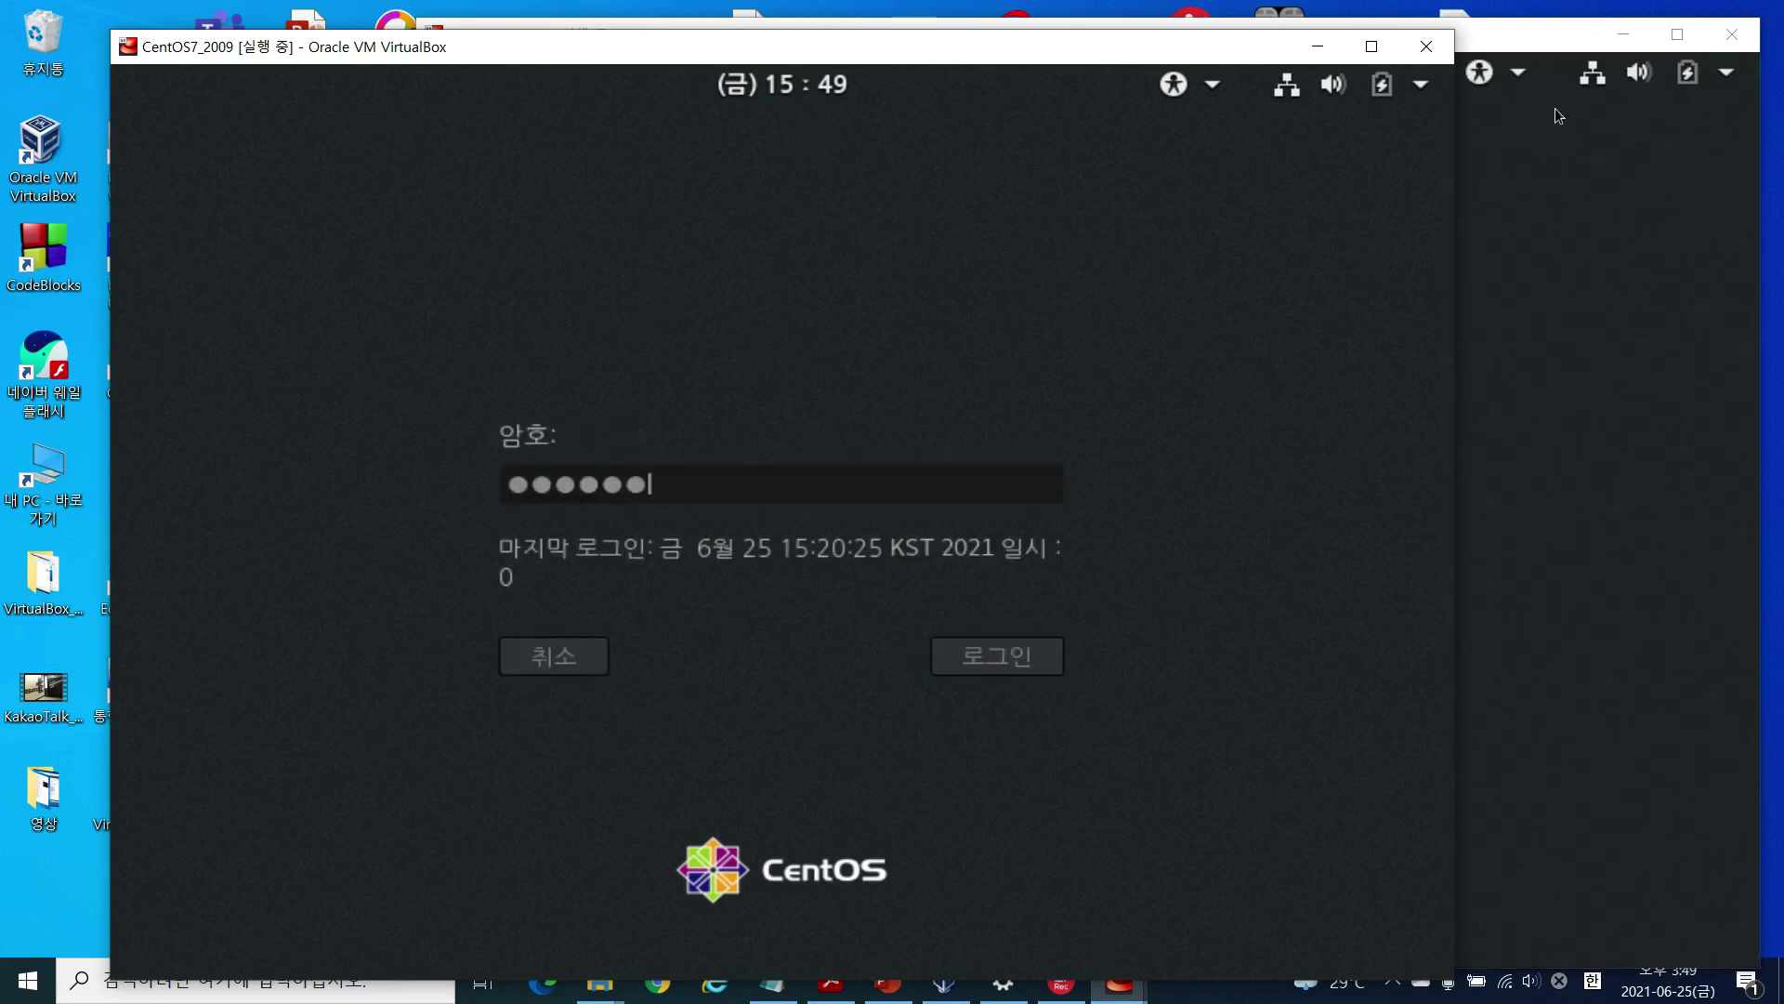
Step: Log in to the CentOS7_2009_2 clone as the unlisted user root with its password
{"action": "left_click", "coordinate": [1537, 41]}
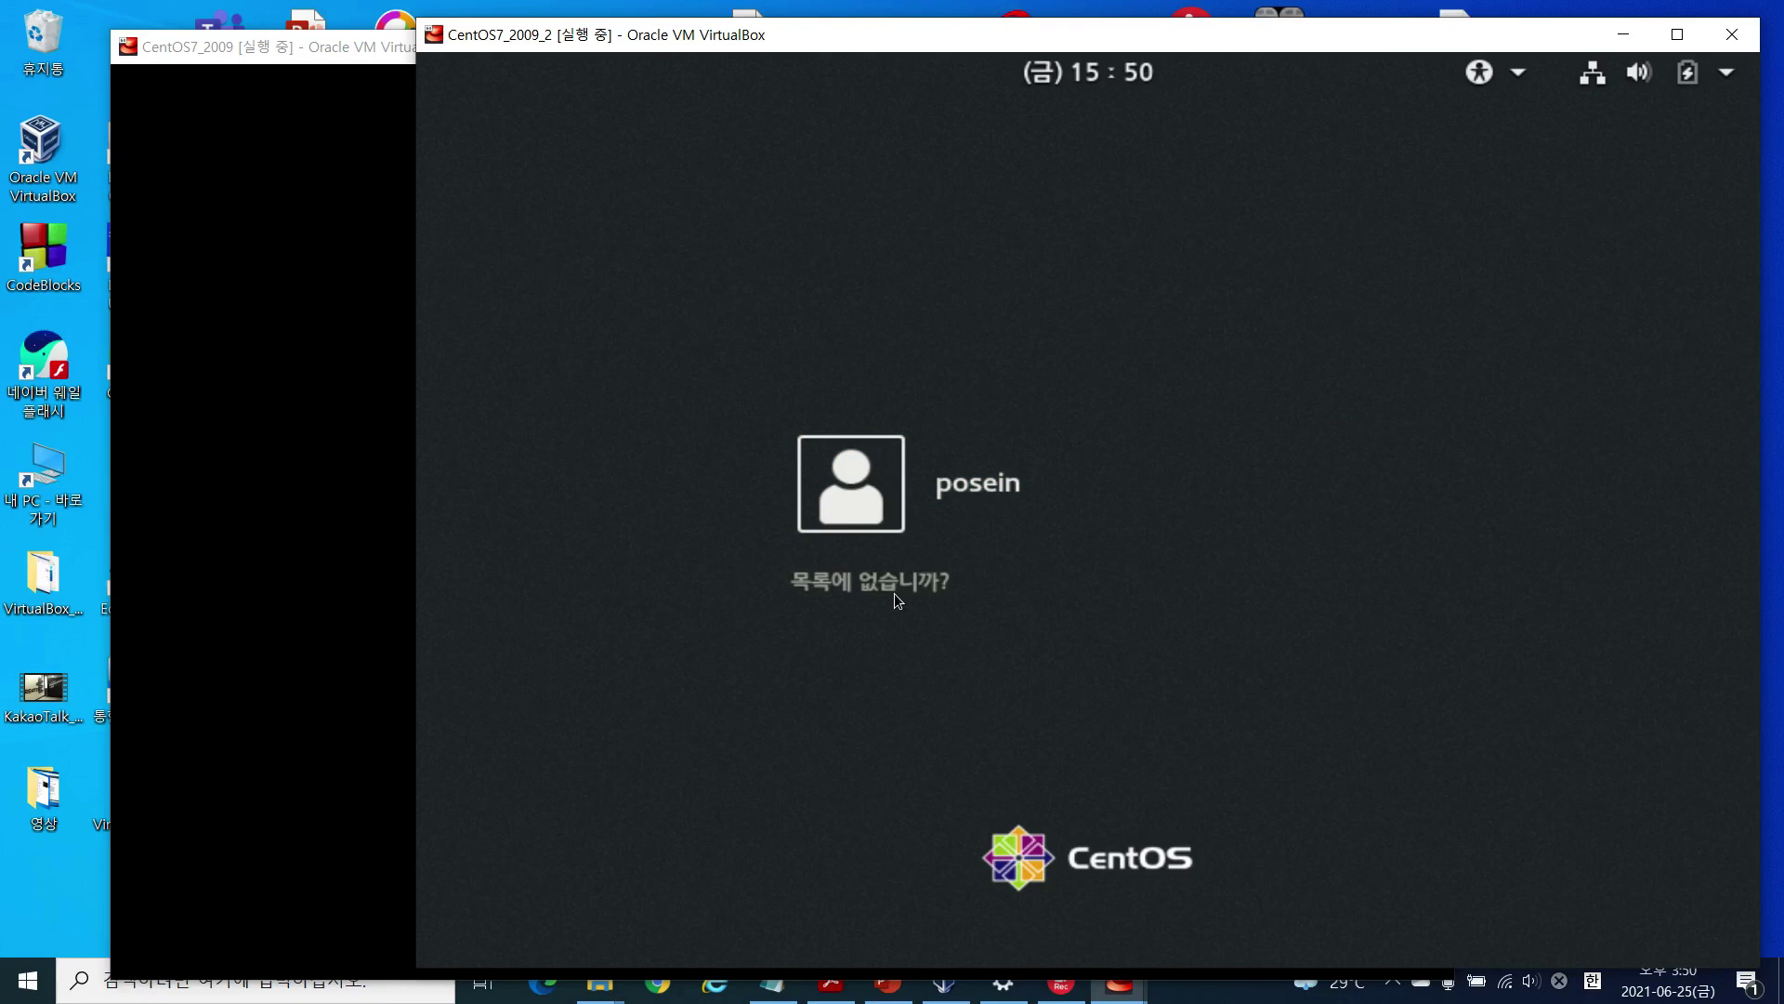
{"action": "left_click", "coordinate": [895, 593]}
{"action": "type", "text": "root"}
{"action": "key", "text": "Return"}
{"action": "type", "text": "*"}
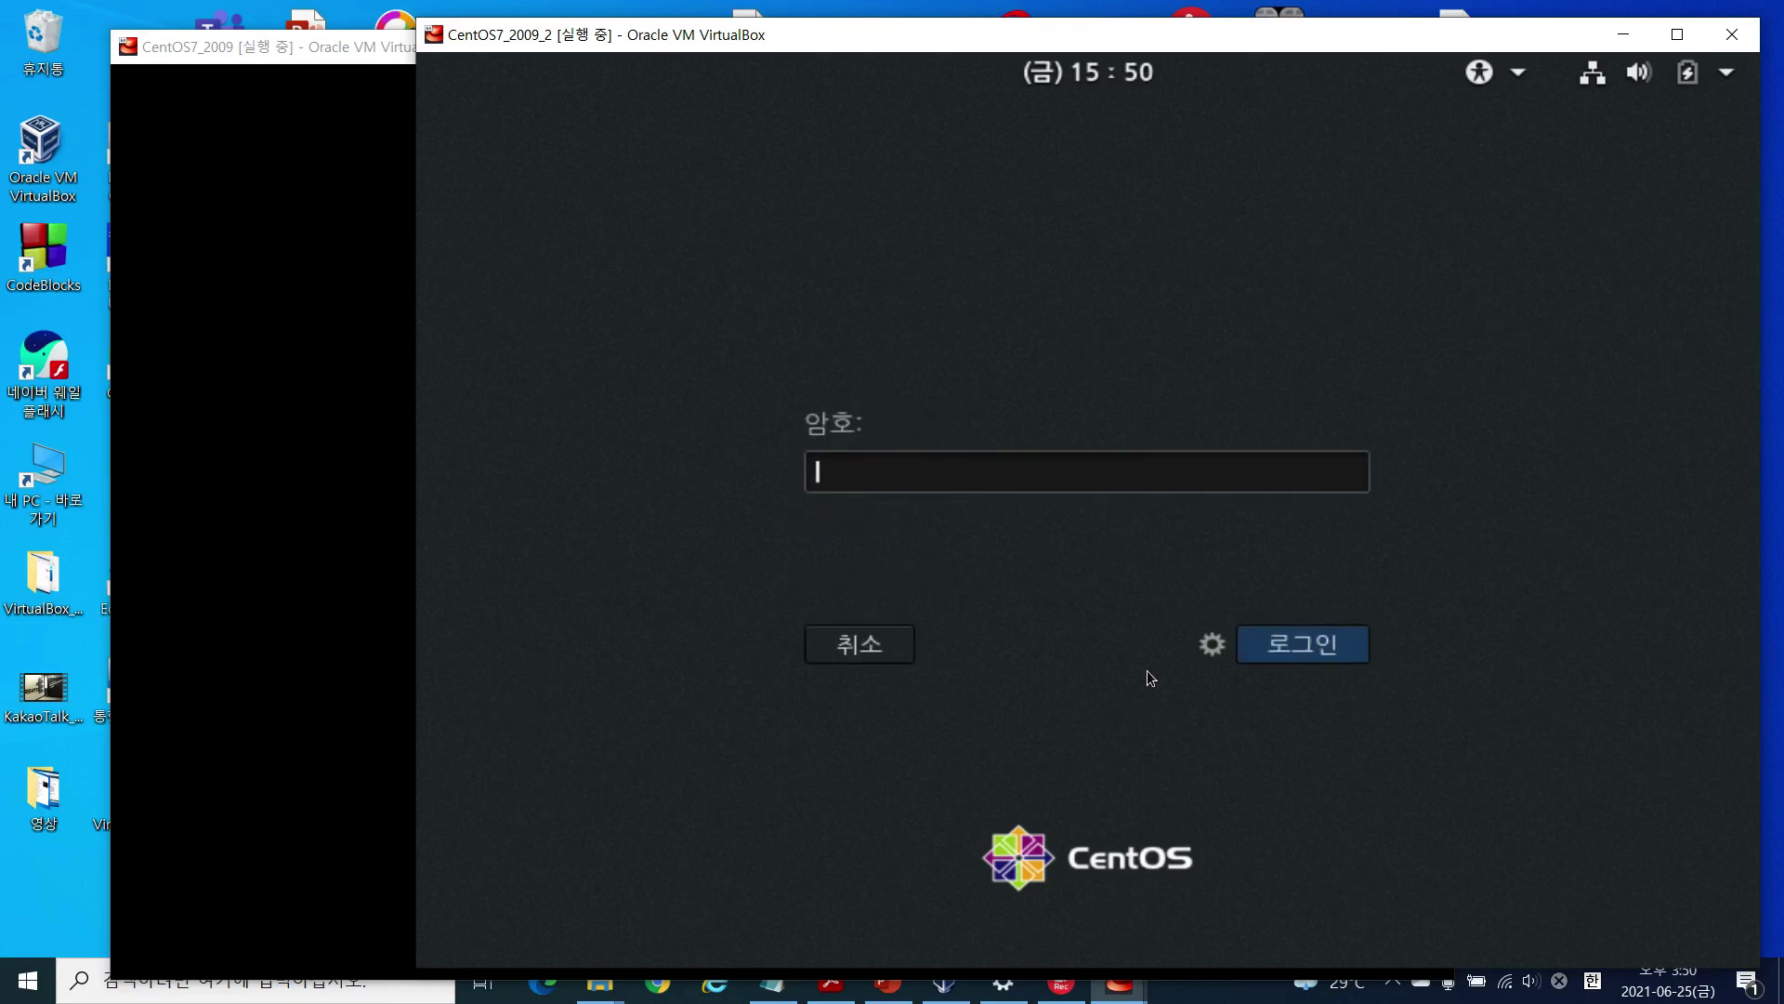
{"action": "key", "text": "BackSpace"}
{"action": "type", "text": "******"}
{"action": "key", "text": "Return"}
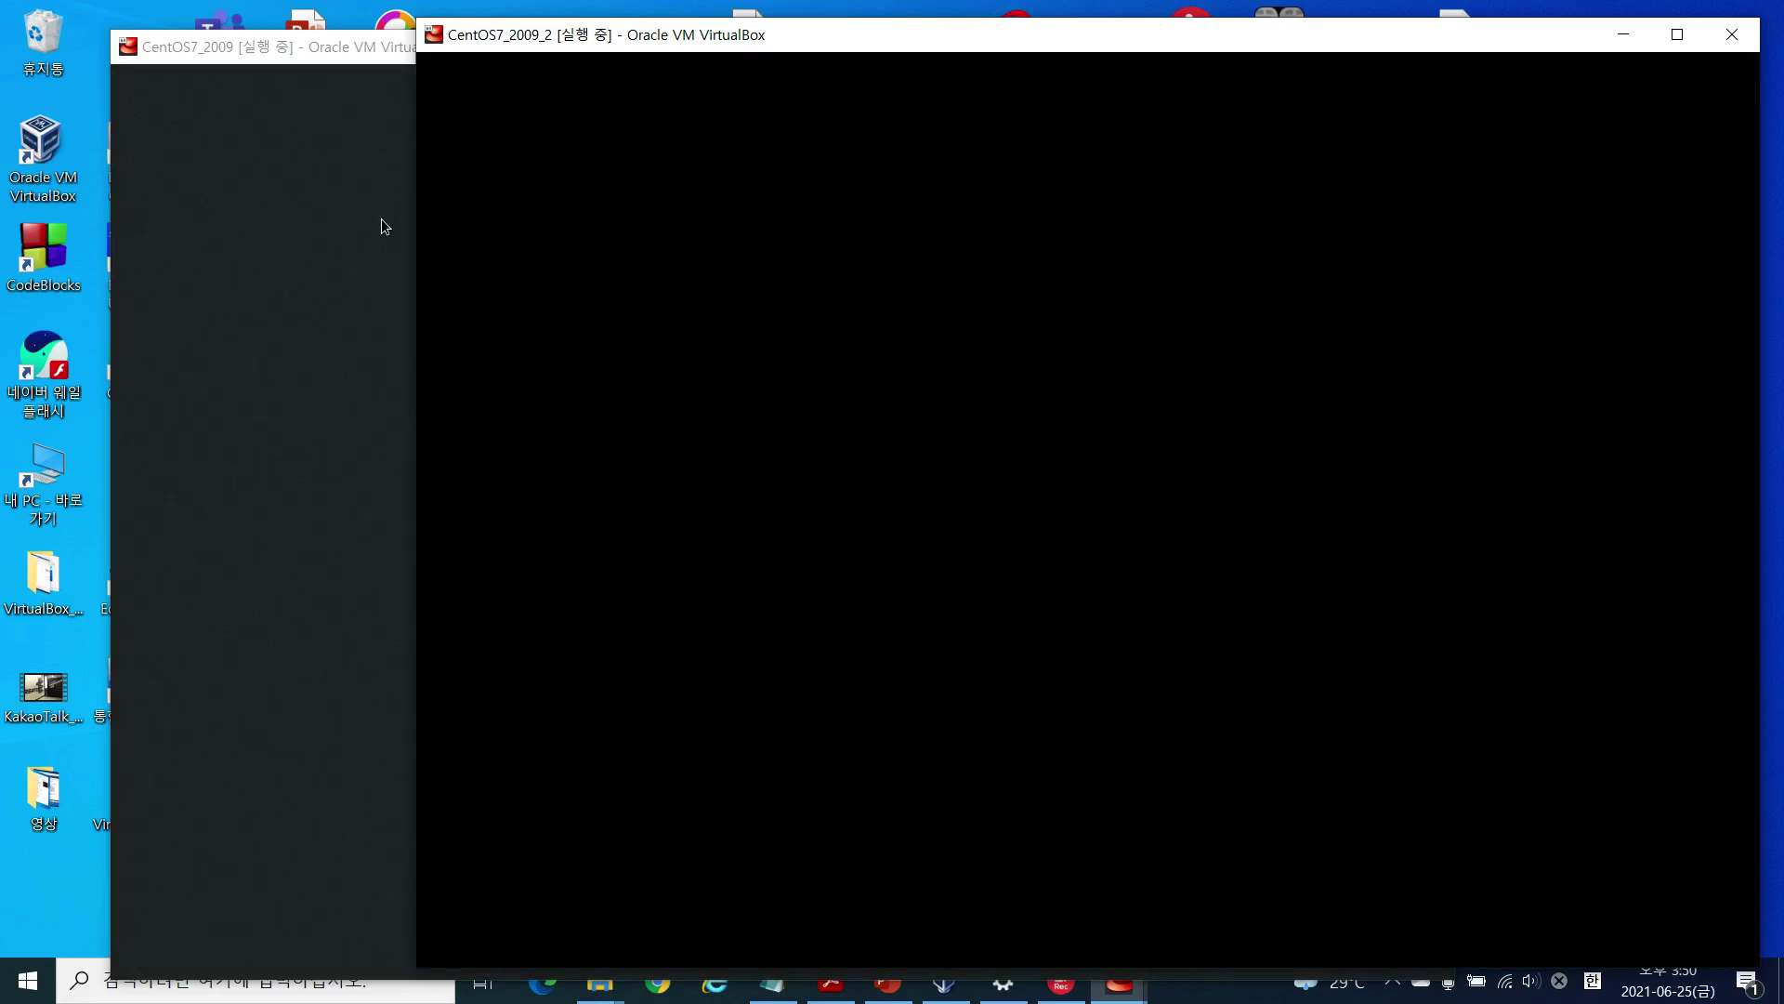
Step: Open a terminal from the CentOS7_2009 desktop menu, enlarge its font, and run ifconfig
{"action": "left_click_drag", "start_coordinate": [368, 52], "coordinate": [357, 41]}
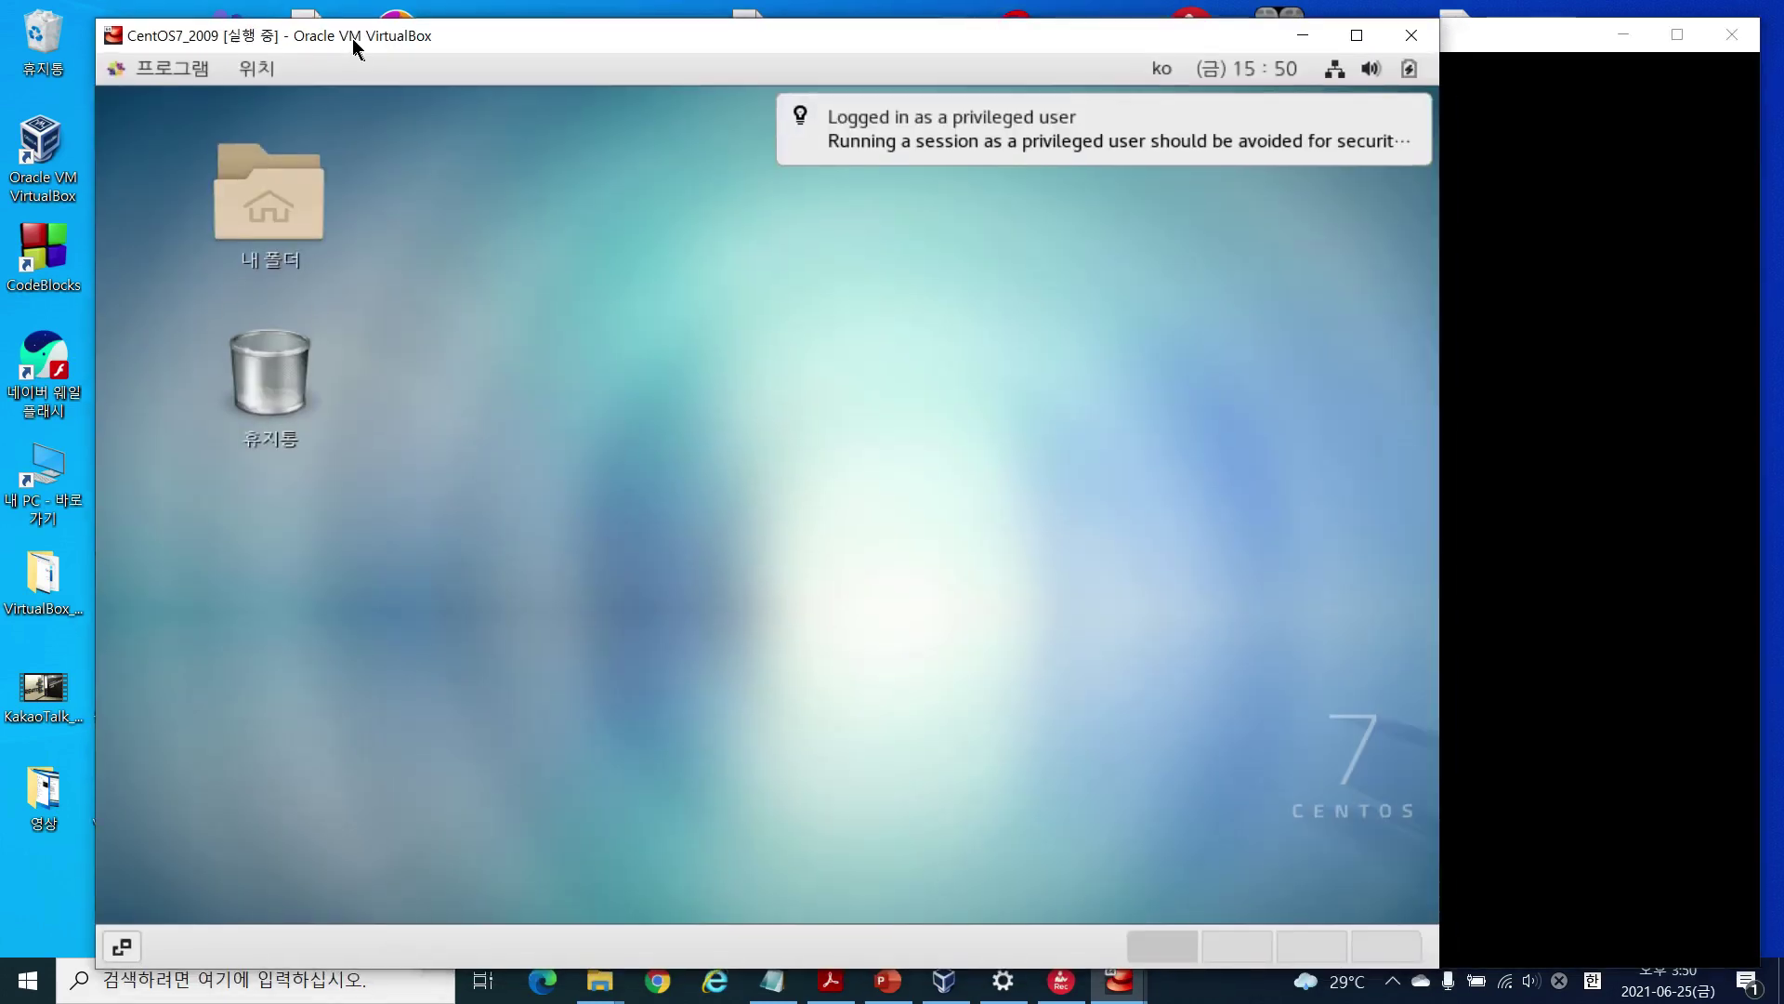
{"action": "right_click", "coordinate": [604, 370]}
{"action": "left_click", "coordinate": [749, 593]}
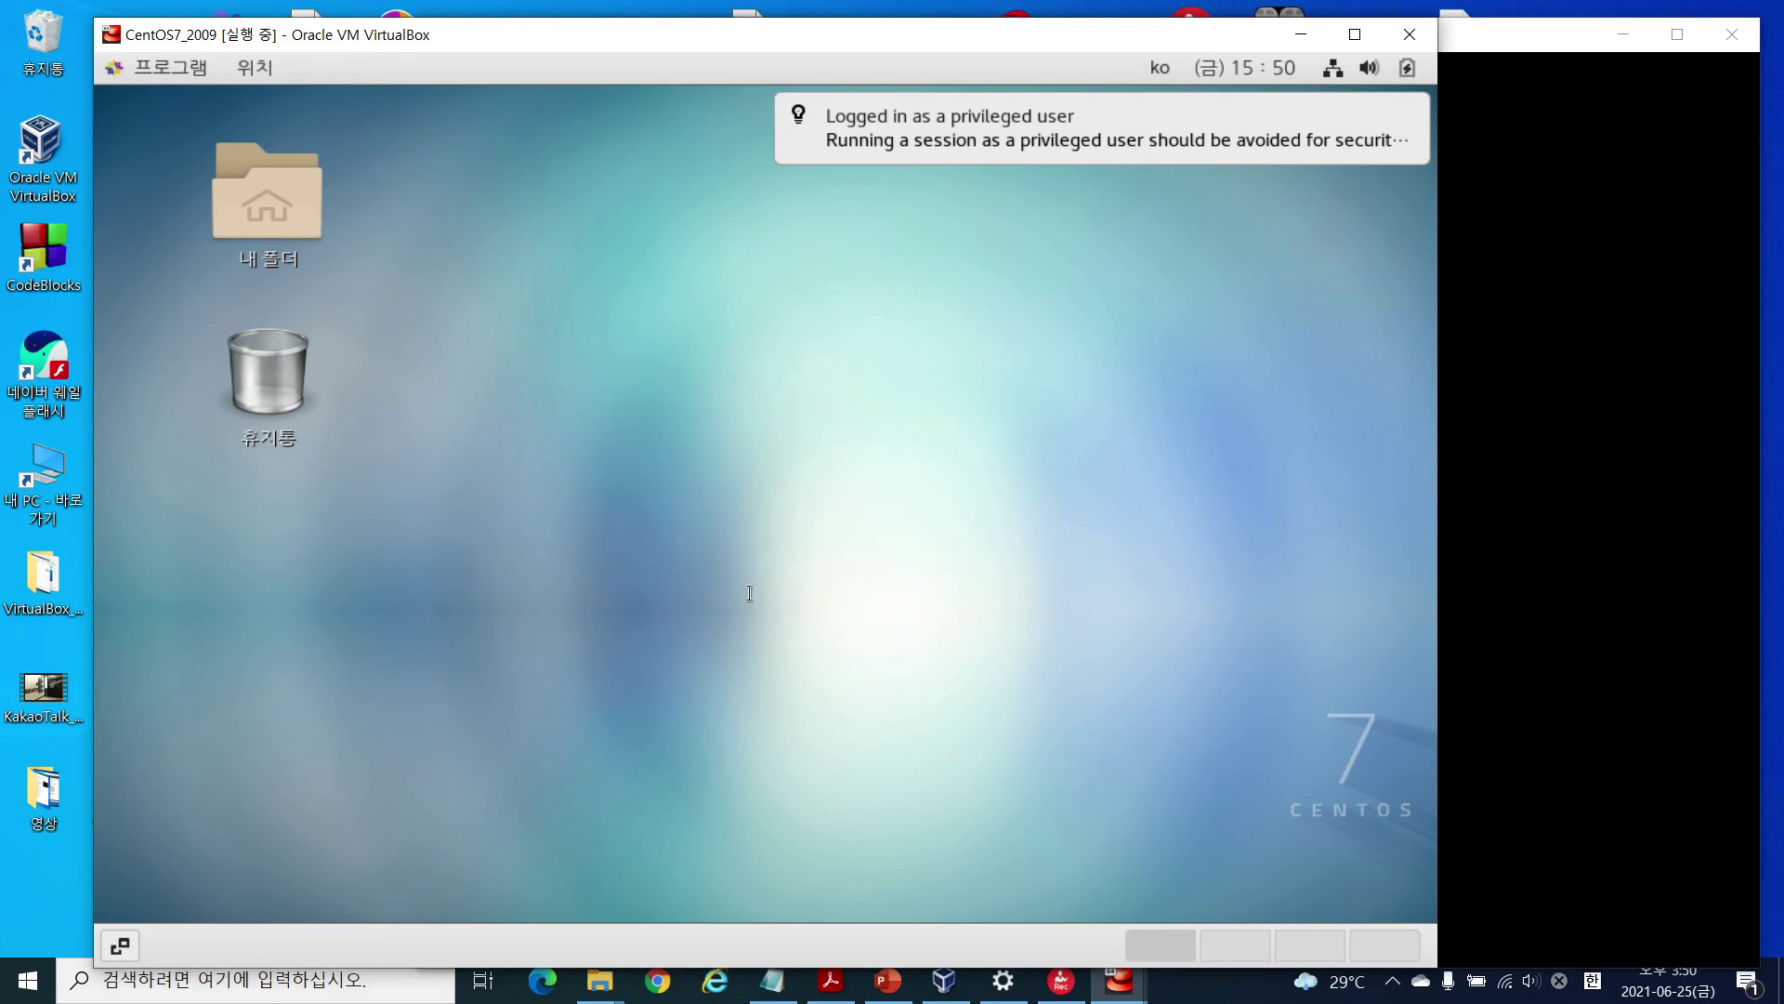
{"action": "key", "text": "ctrl+plus"}
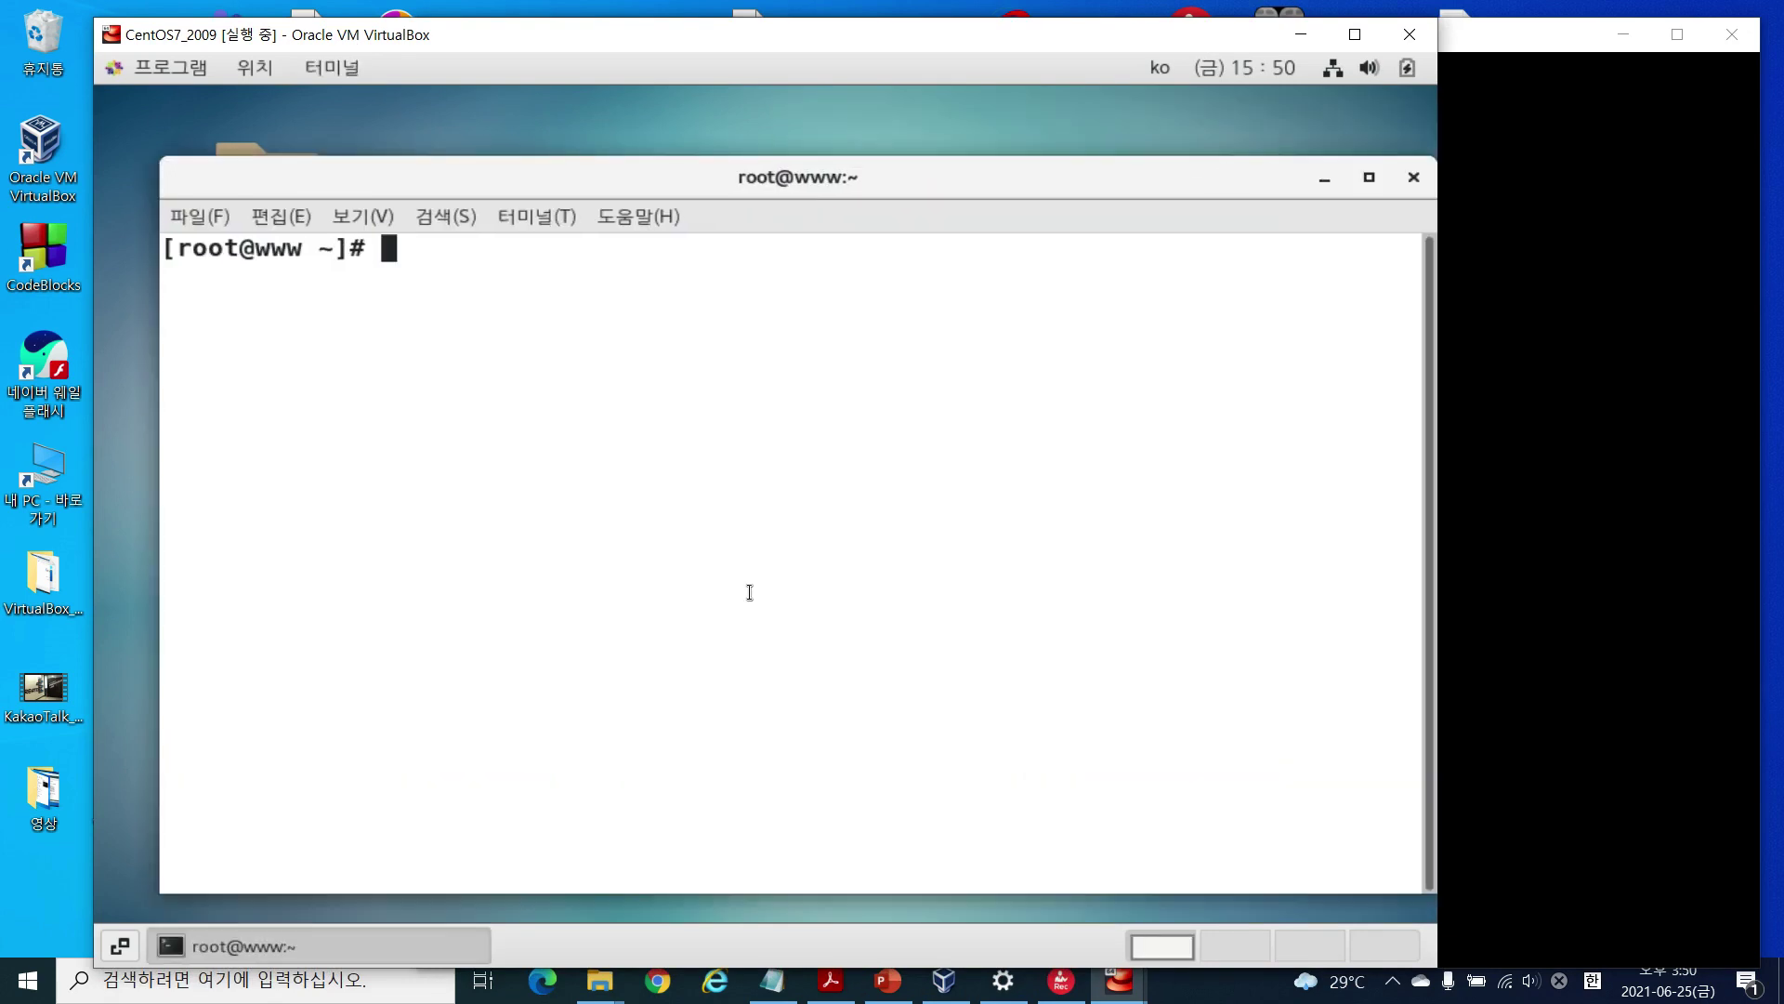
{"action": "type", "text": "ifco"}
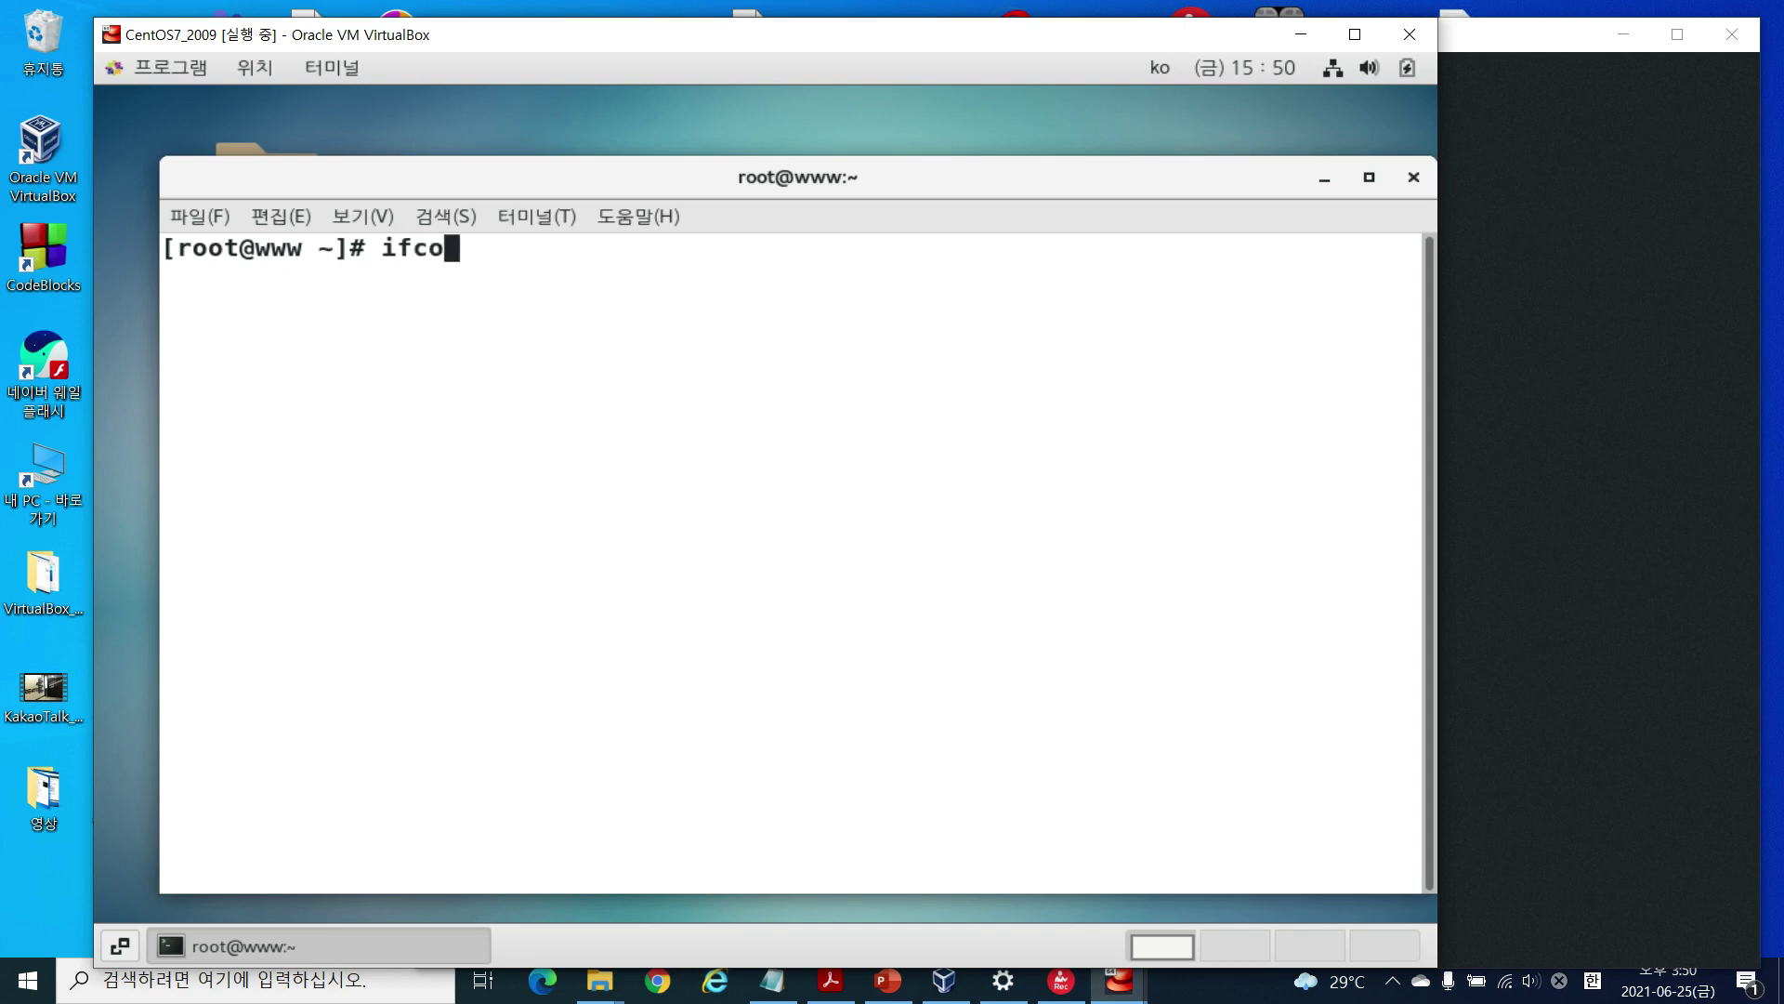
{"action": "type", "text": "nfig"}
{"action": "key", "text": "Return"}
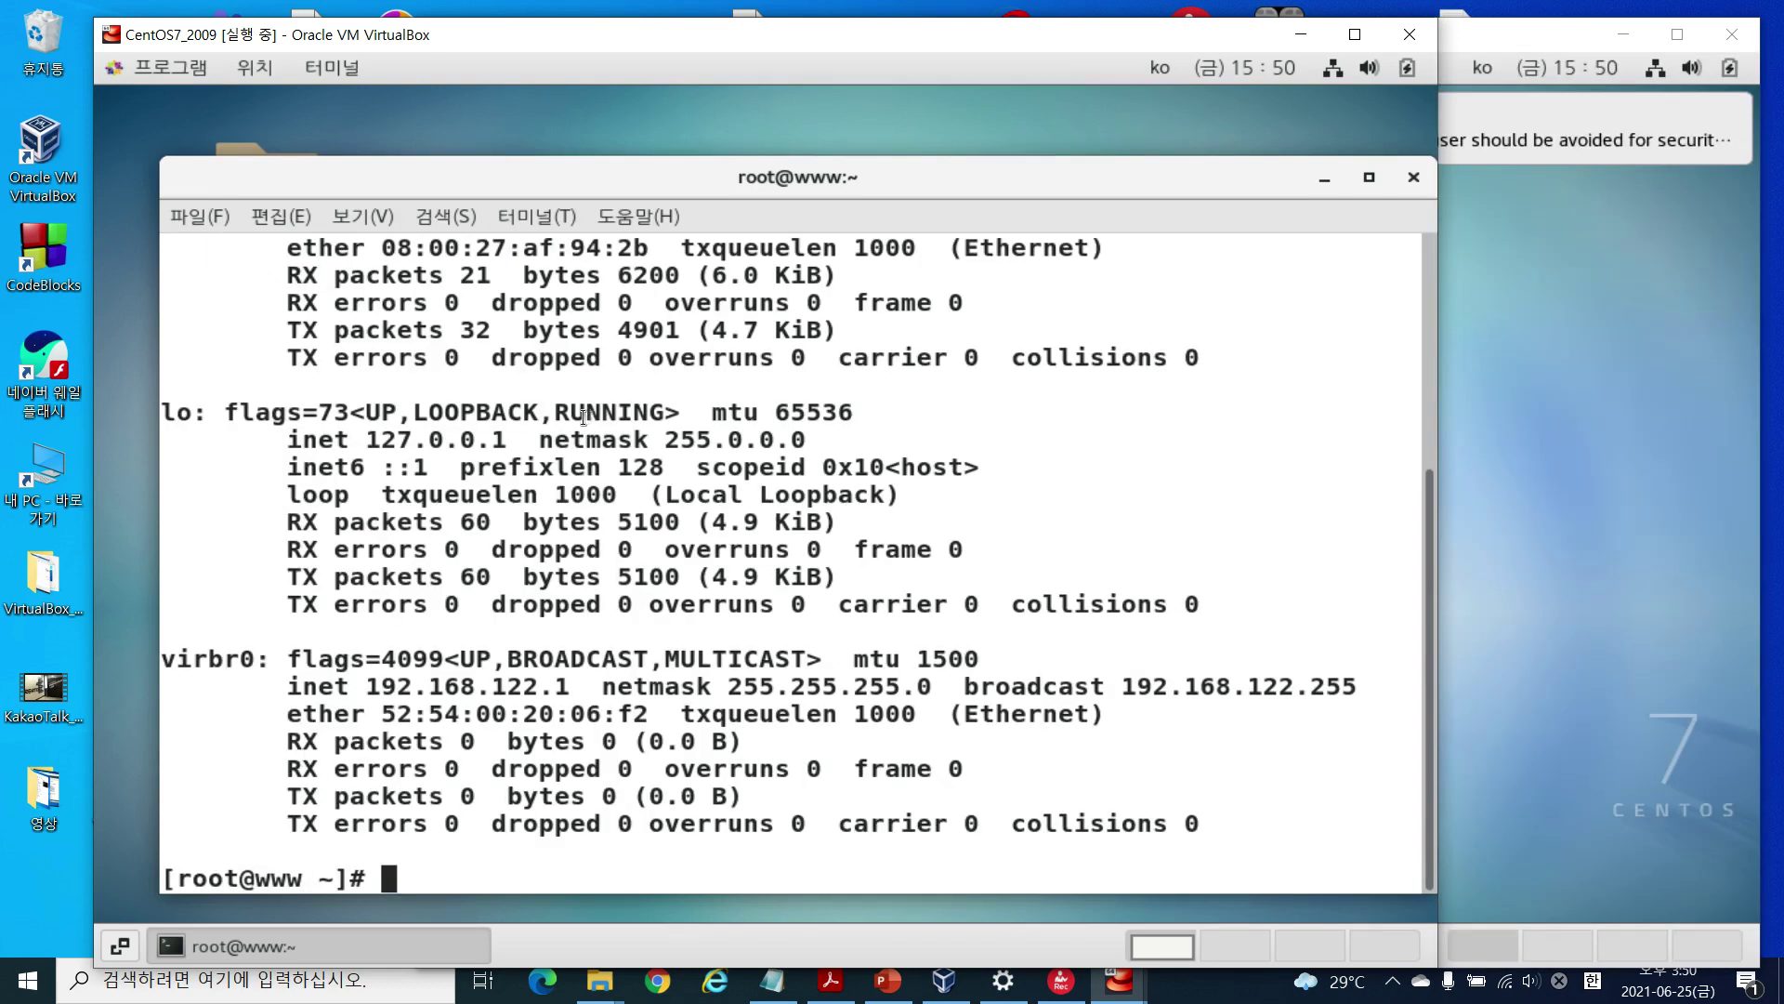